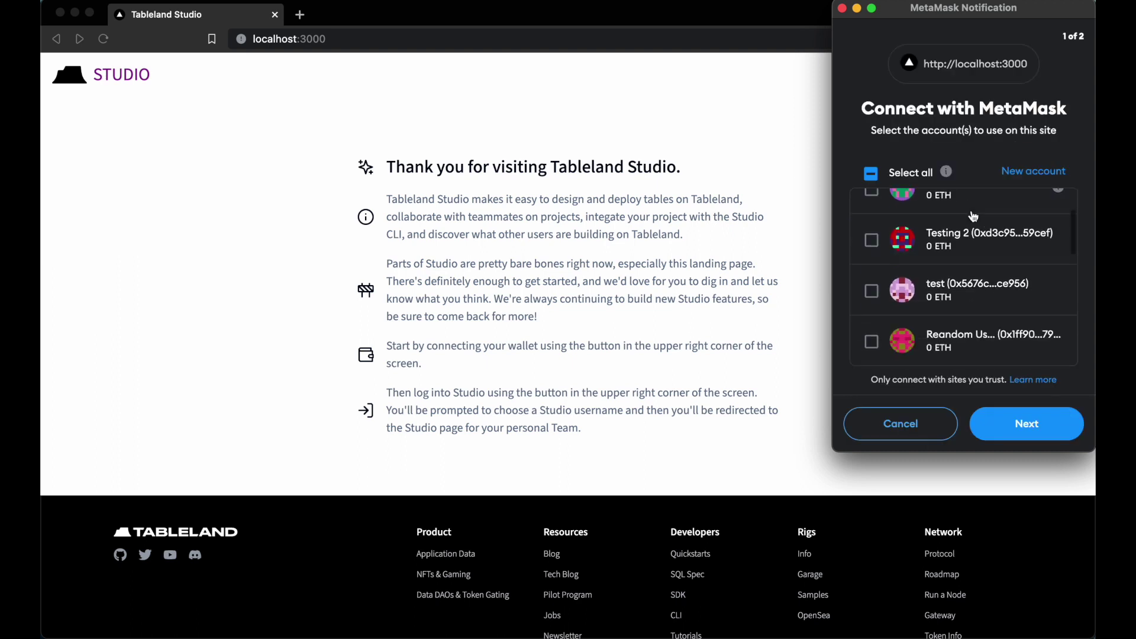
Approve connecting the Hardhat wallet account to localhost:3000 in MetaMask.
left_click(1024, 421)
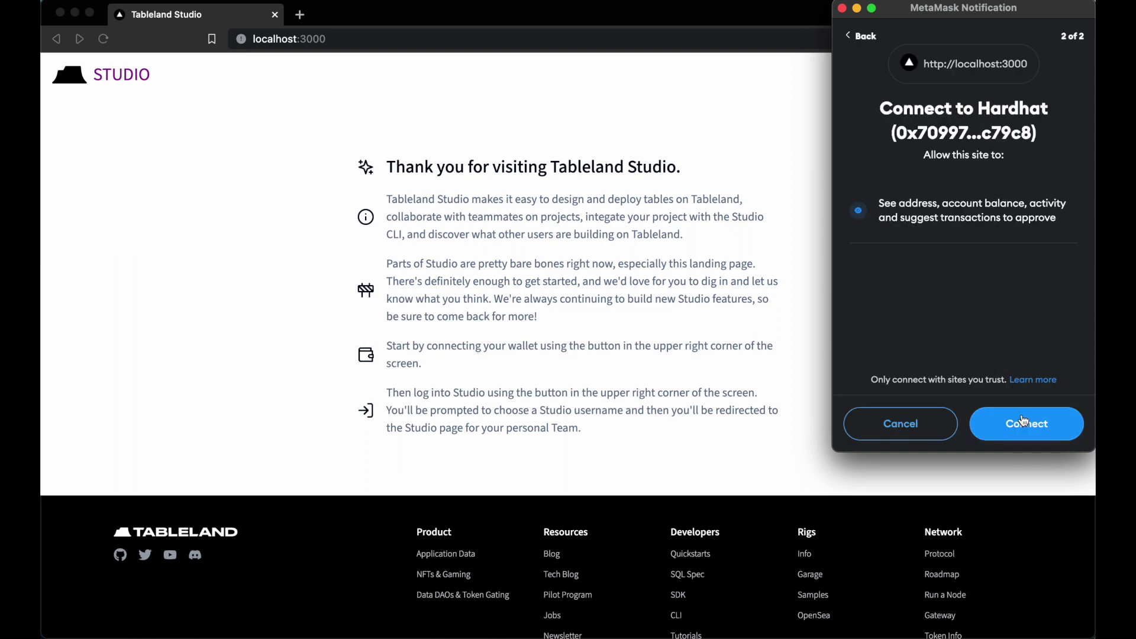
left_click(1026, 421)
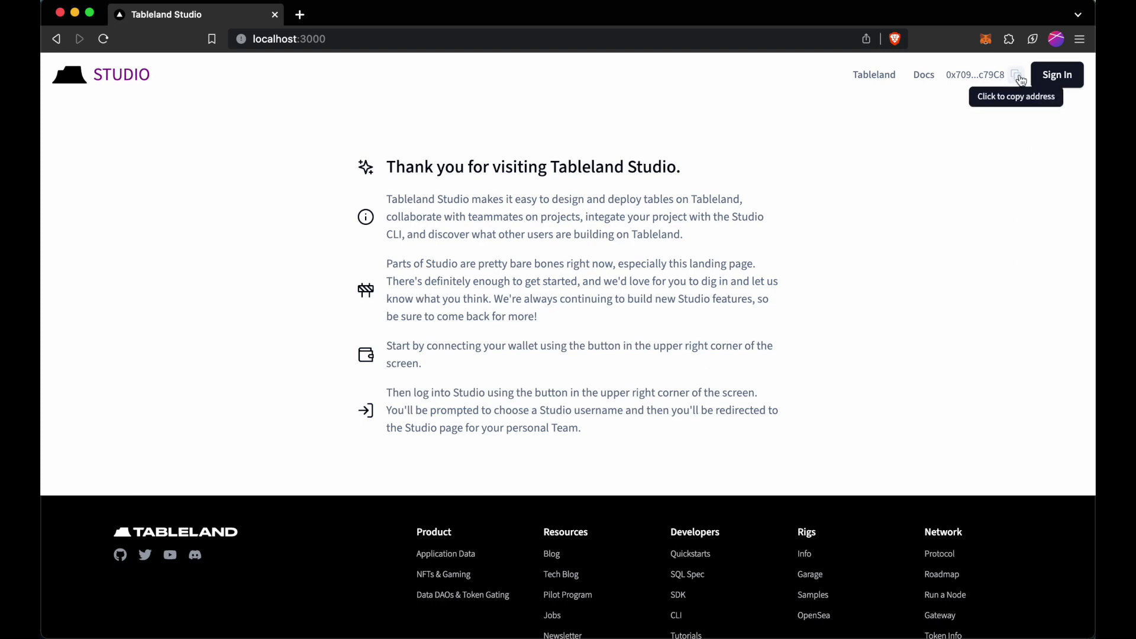
Sign in to Studio by approving the wallet sign-in request.
left_click(1062, 77)
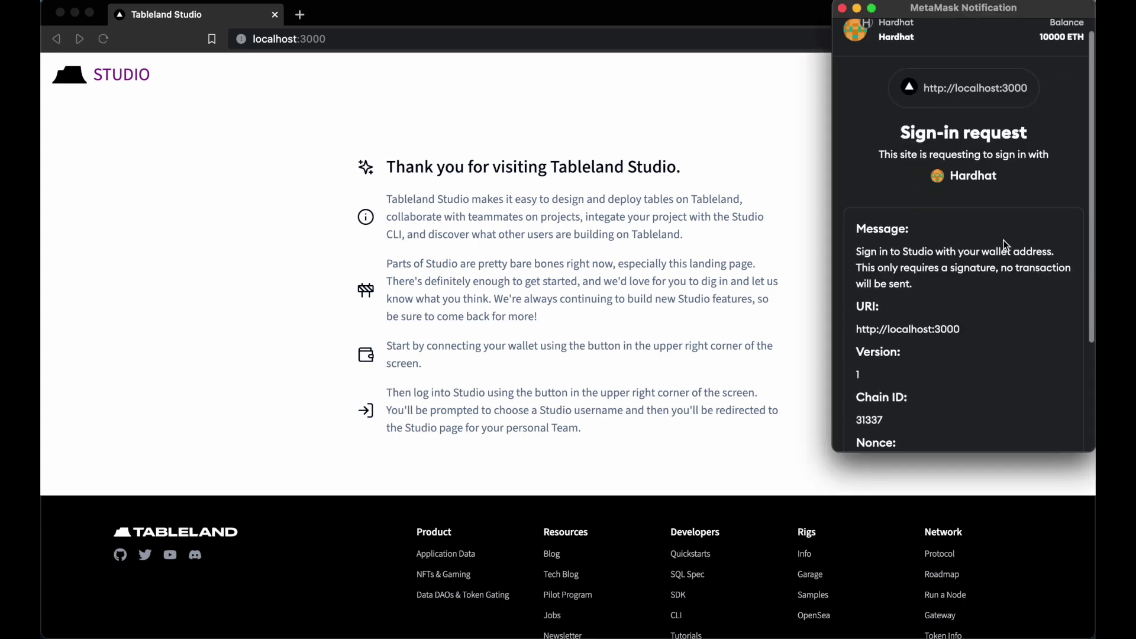
scroll(1003, 240, "down", 3)
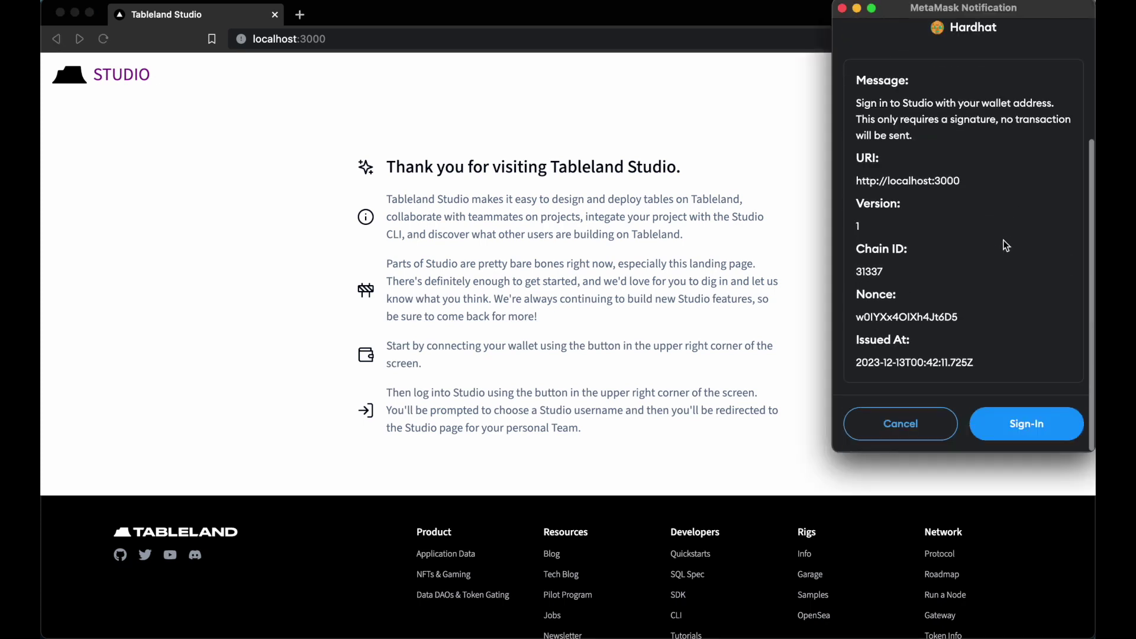
left_click(1008, 425)
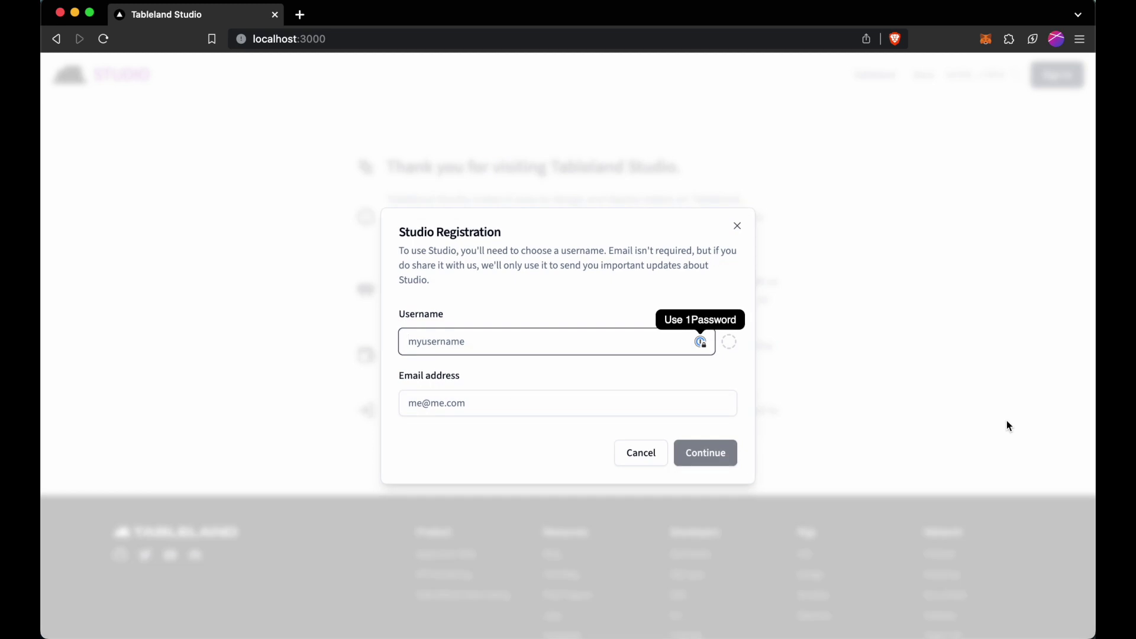
Enter a Studio username, let it validate as available, and submit the registration.
type("dtb")
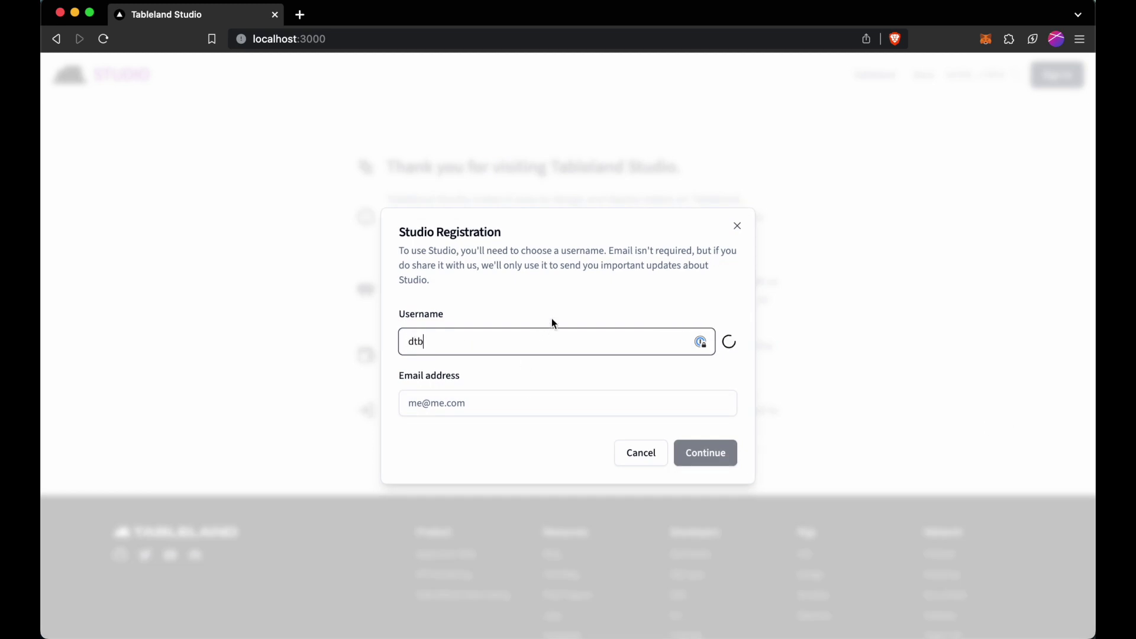
left_click(551, 318)
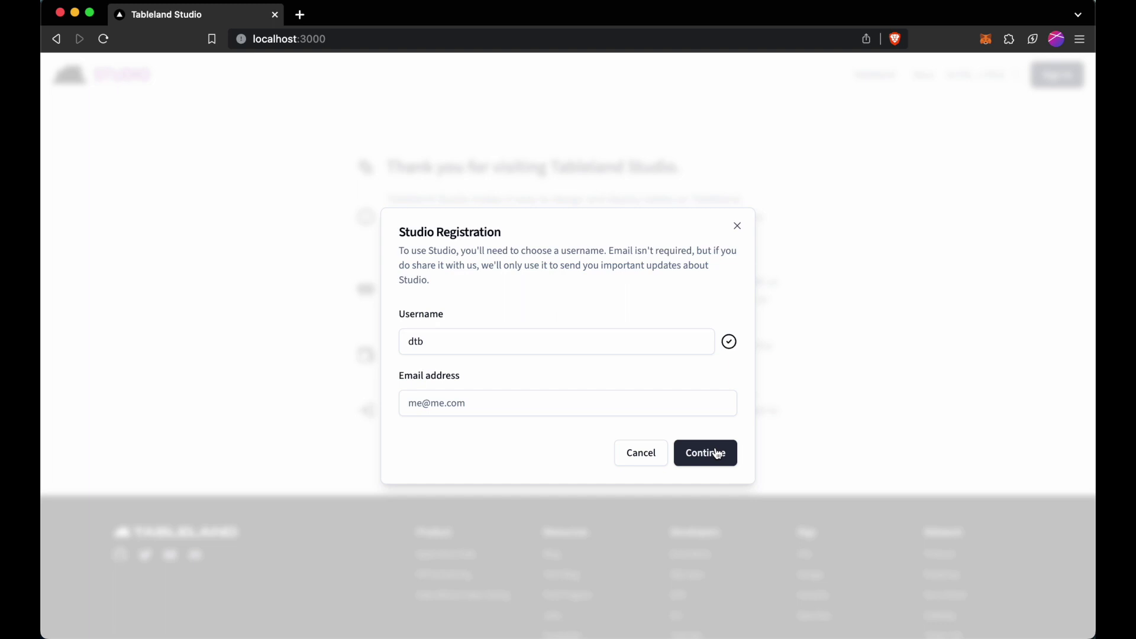
left_click(716, 453)
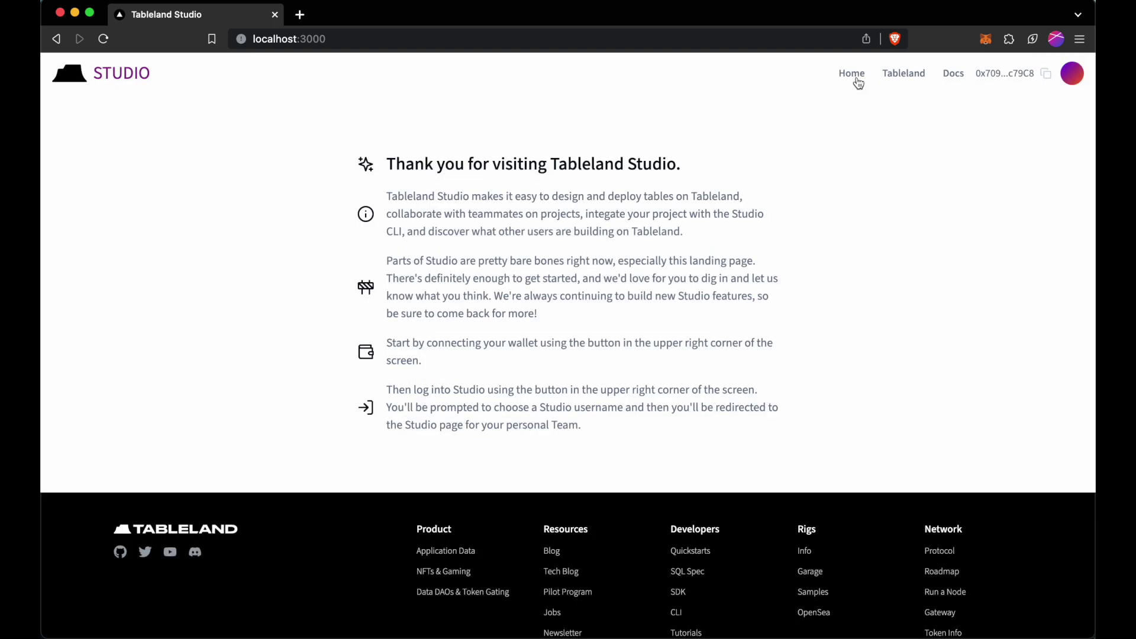
Go to the personal team's home page and check the team switcher list.
left_click(858, 83)
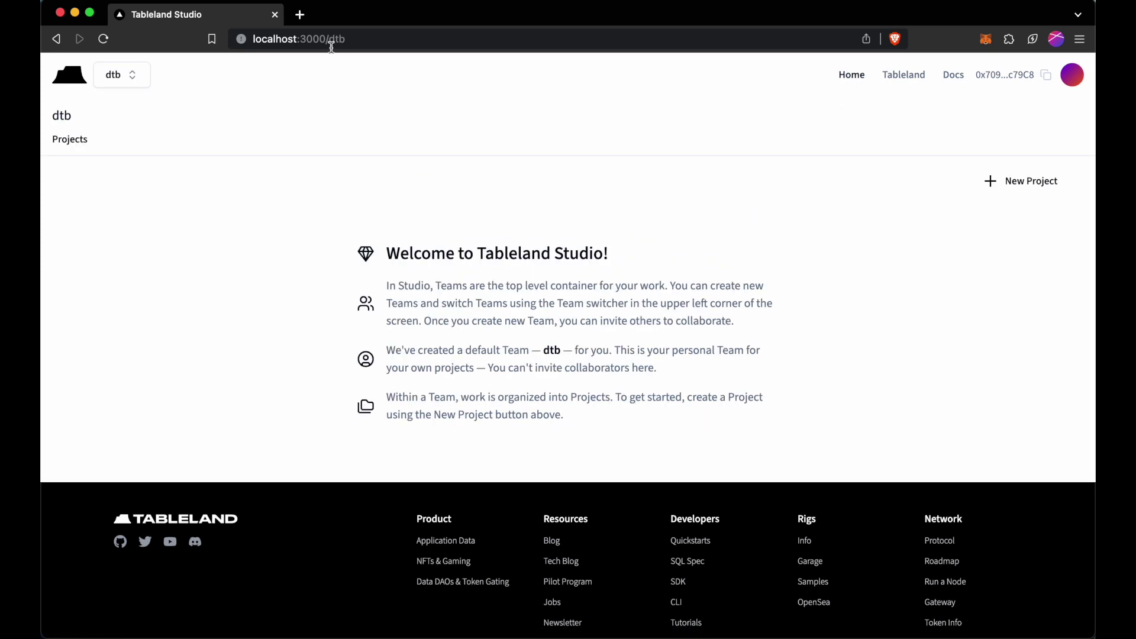
left_click(131, 78)
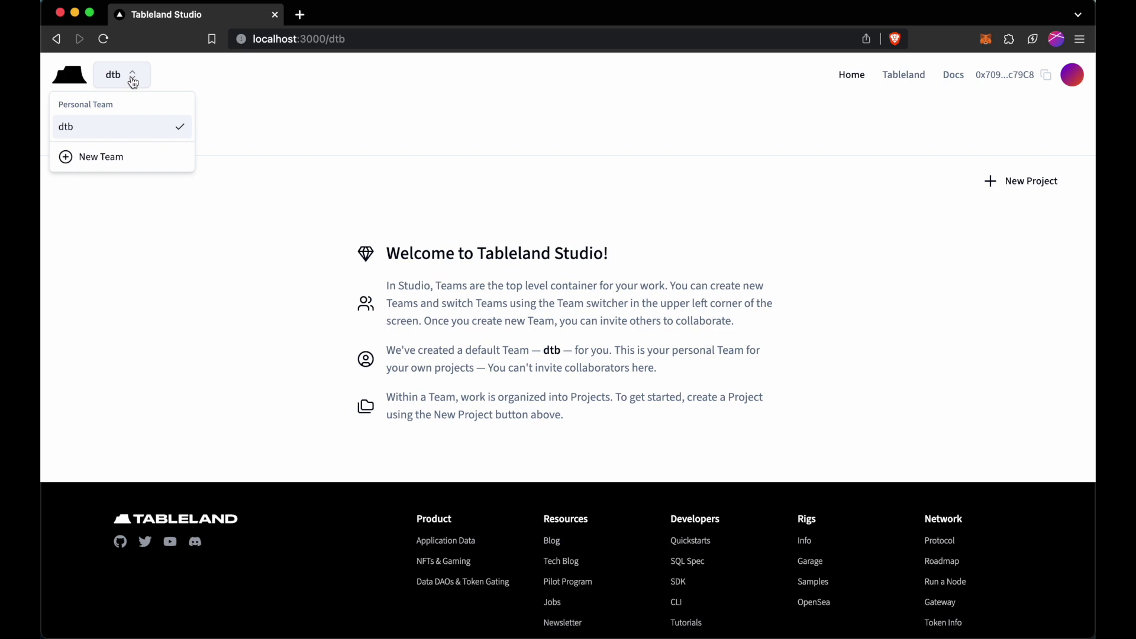
left_click(133, 82)
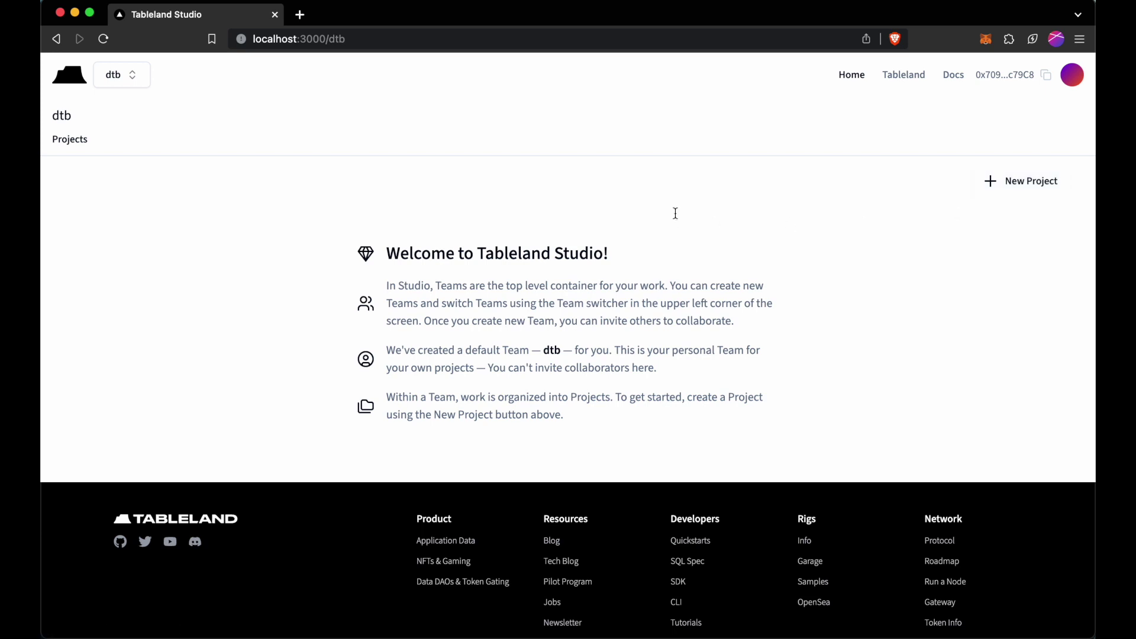
left_click(528, 176)
Create the project my_project with the description 'Our starter project.'.
type("my")
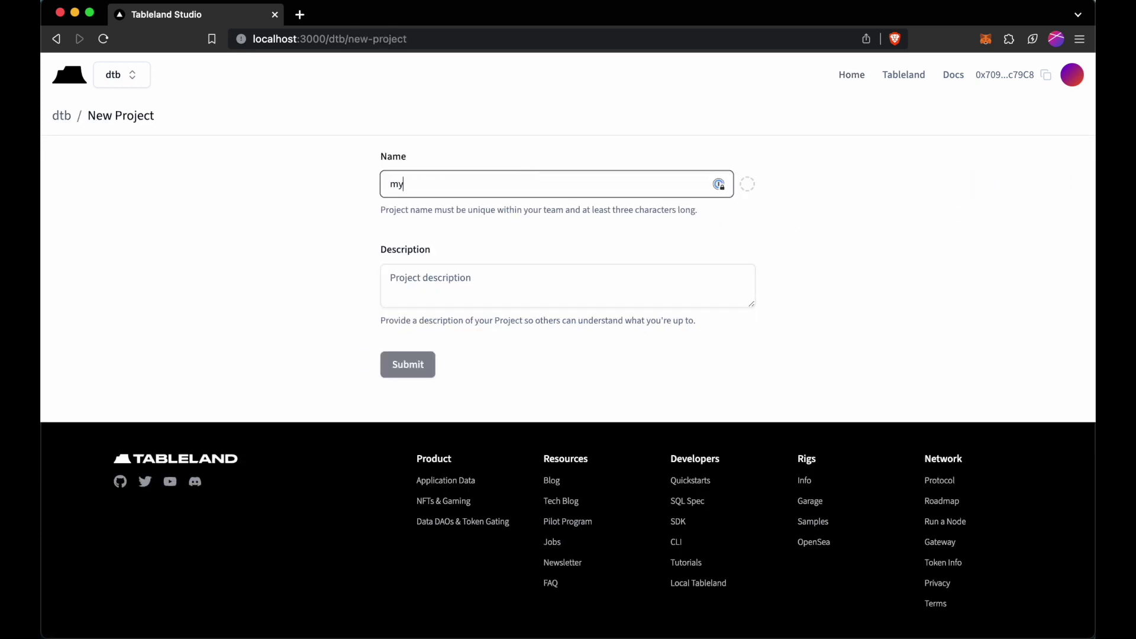
type("_project")
left_click(484, 280)
type("Our st")
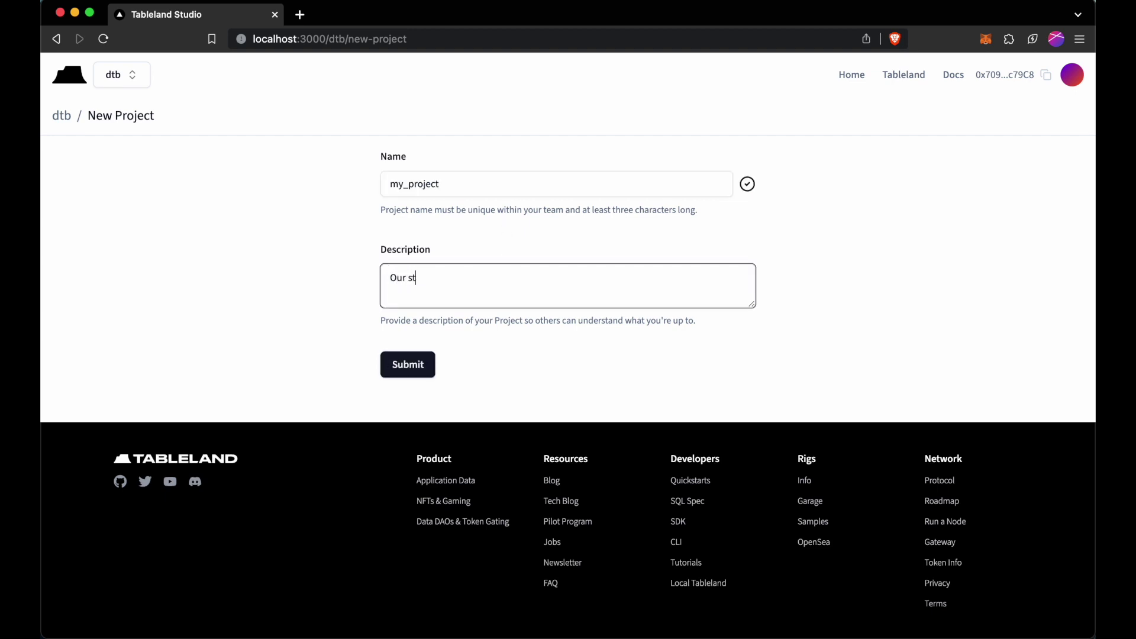
type("arter project.")
left_click(423, 362)
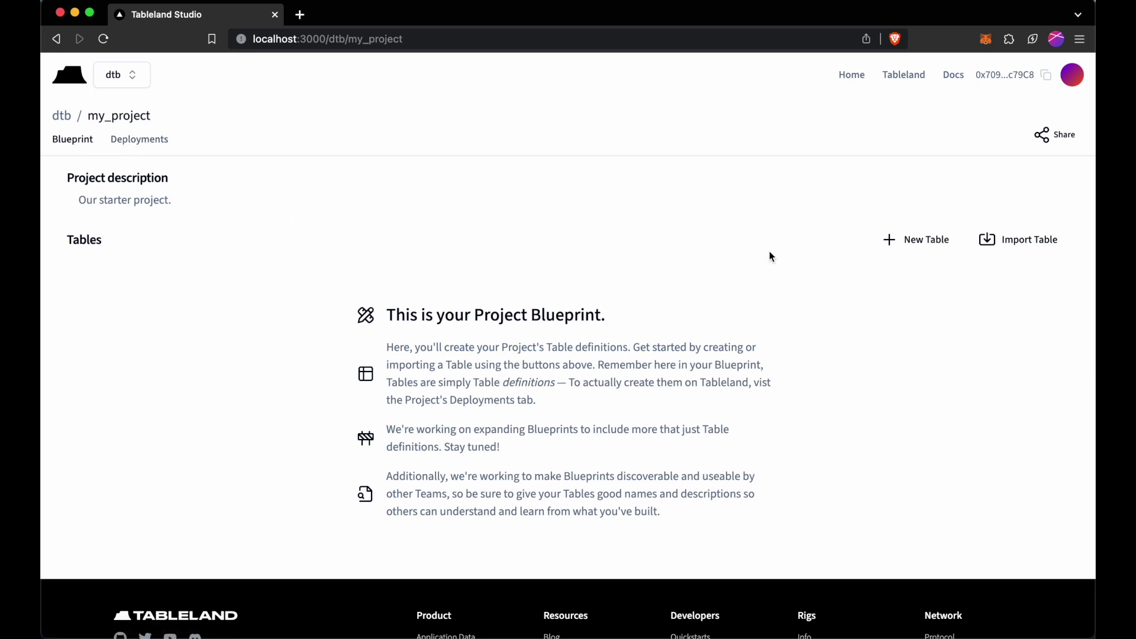
left_click(928, 250)
Name the table my_table, describe it 'Our new table.', and add an integer primary-key column id.
left_click(653, 180)
type("my_t")
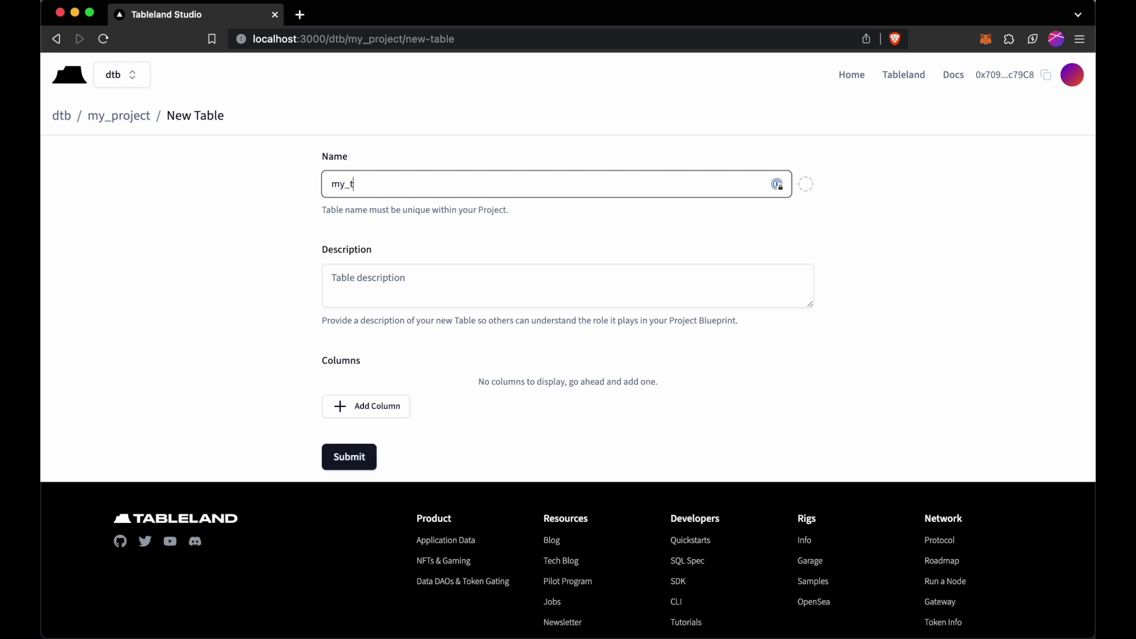
type("able")
left_click(551, 276)
type("O")
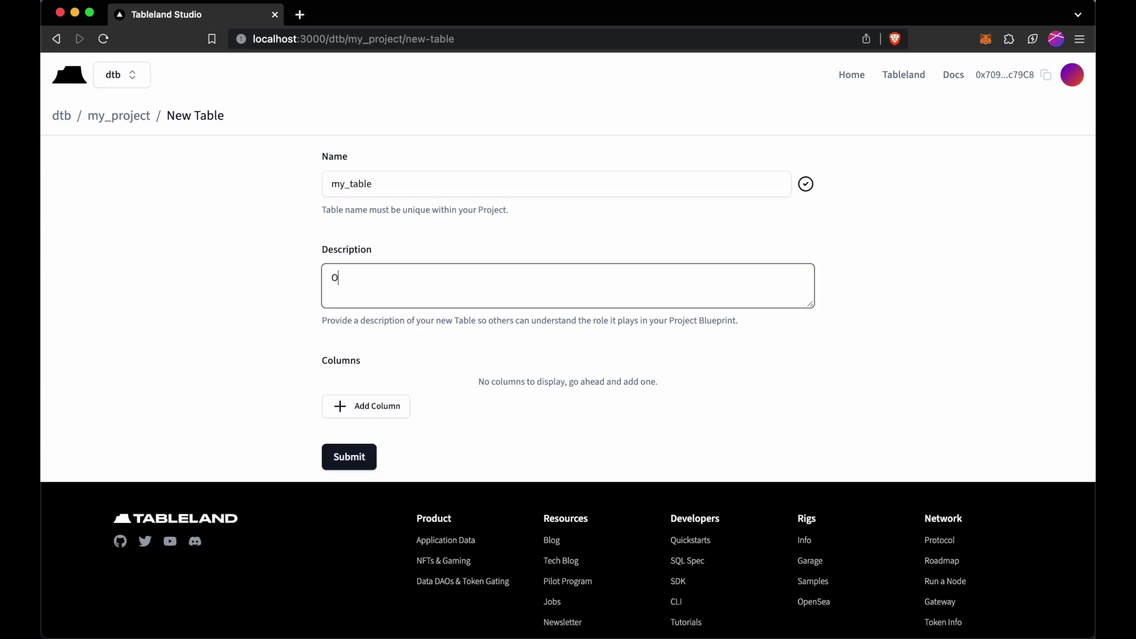
type("ur new table.")
left_click(372, 413)
left_click(415, 427)
type("id")
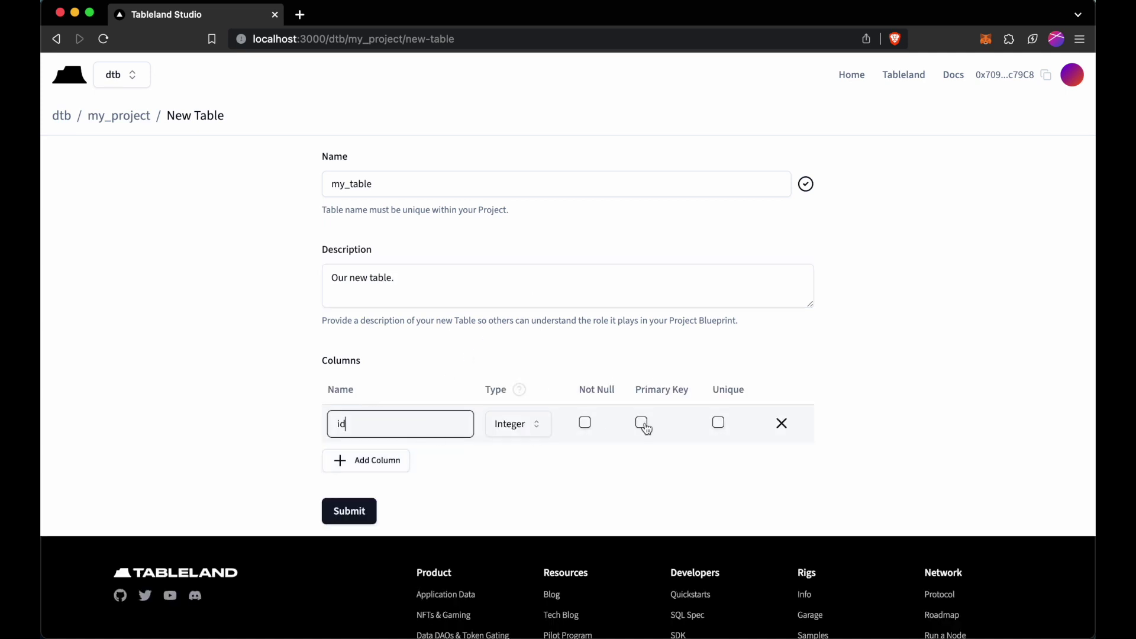
left_click(644, 424)
Add a Text column named val and save the table definition.
left_click(379, 461)
left_click(391, 463)
type("val")
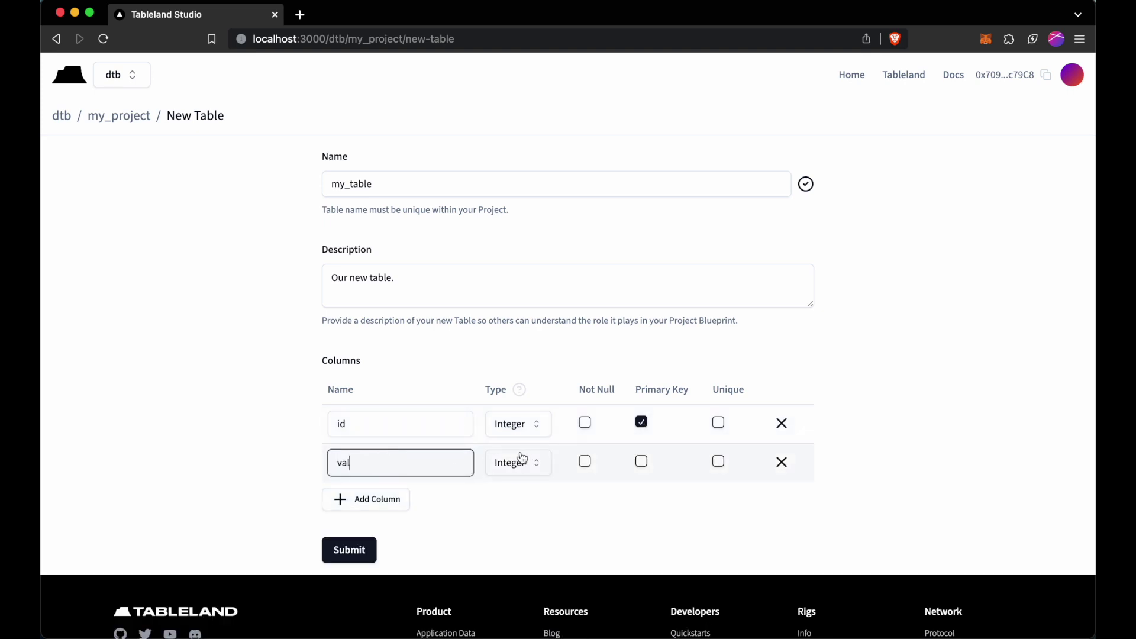
left_click(538, 464)
left_click(524, 539)
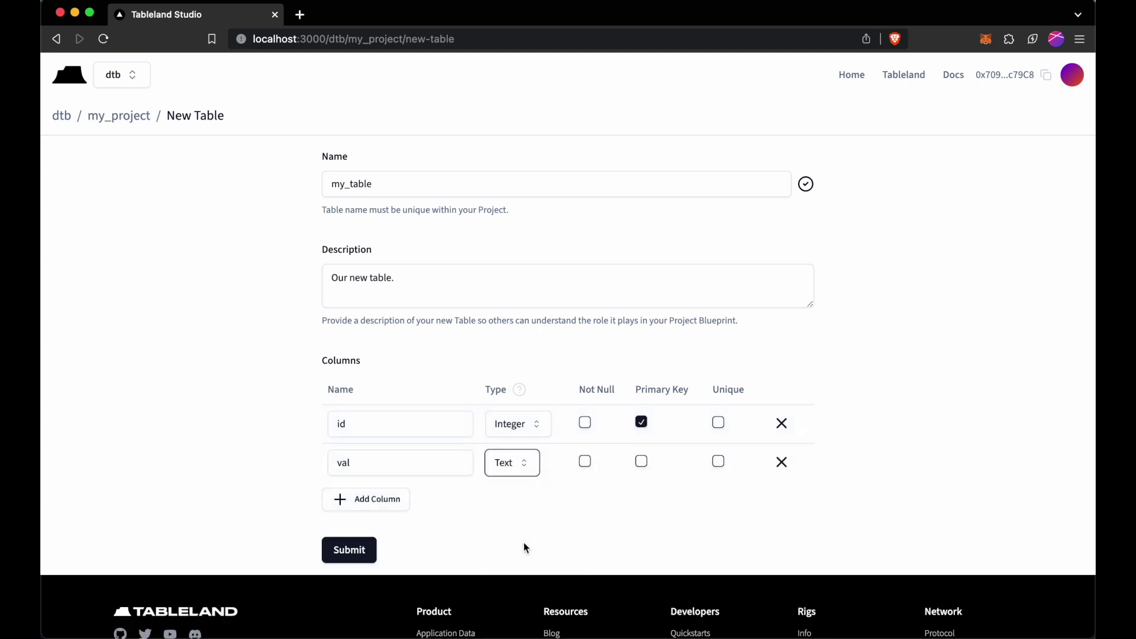
left_click(591, 497)
left_click(365, 549)
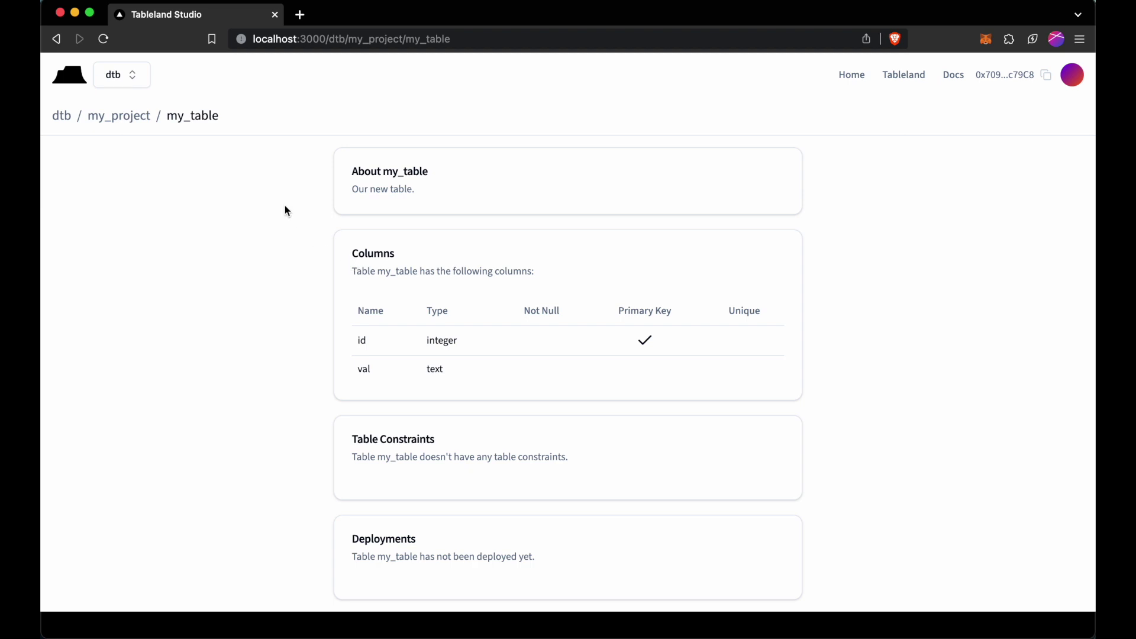
Return to the my_project page to see my_table listed as undeployed.
scroll(285, 209, "down", 1)
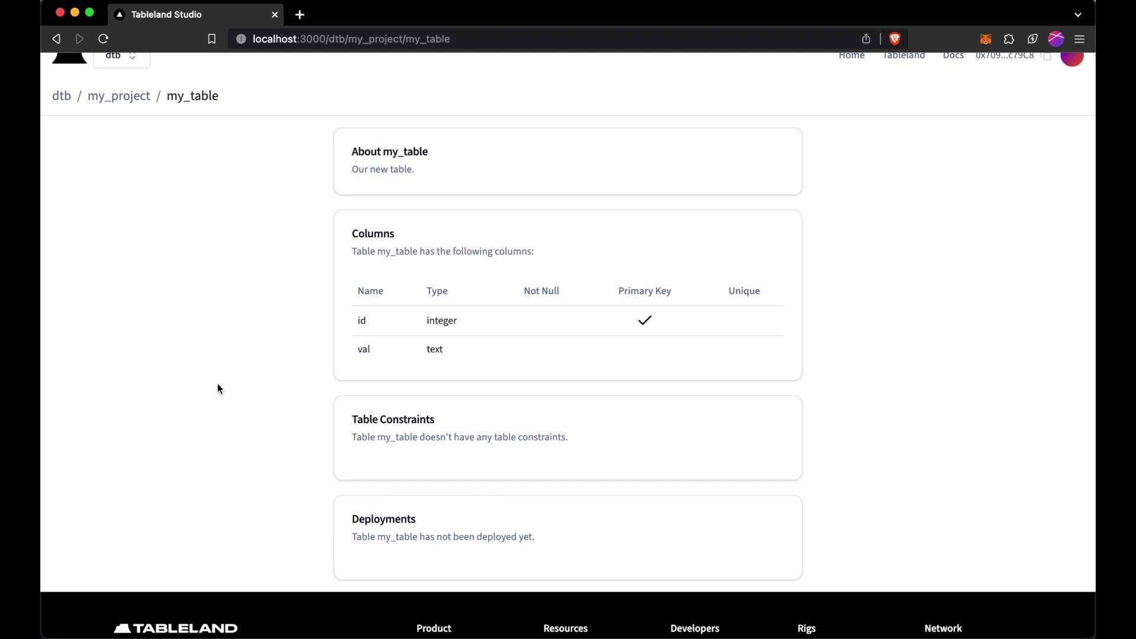
left_click(119, 96)
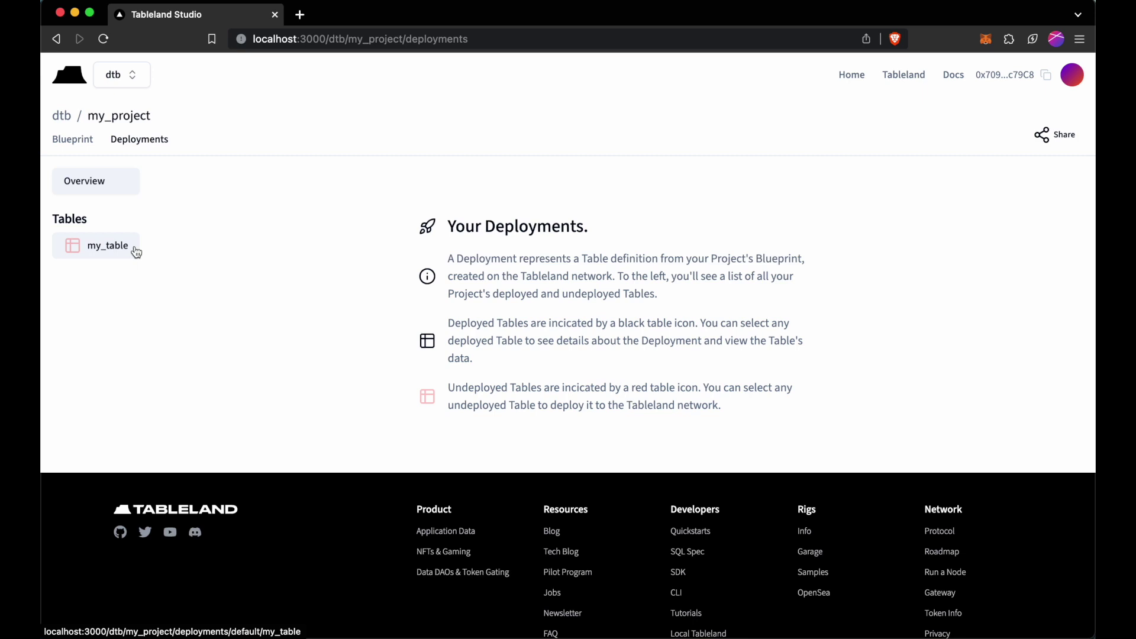
Deploy my_table to the local Hardhat (31337) chain and confirm the wallet transaction.
left_click(134, 249)
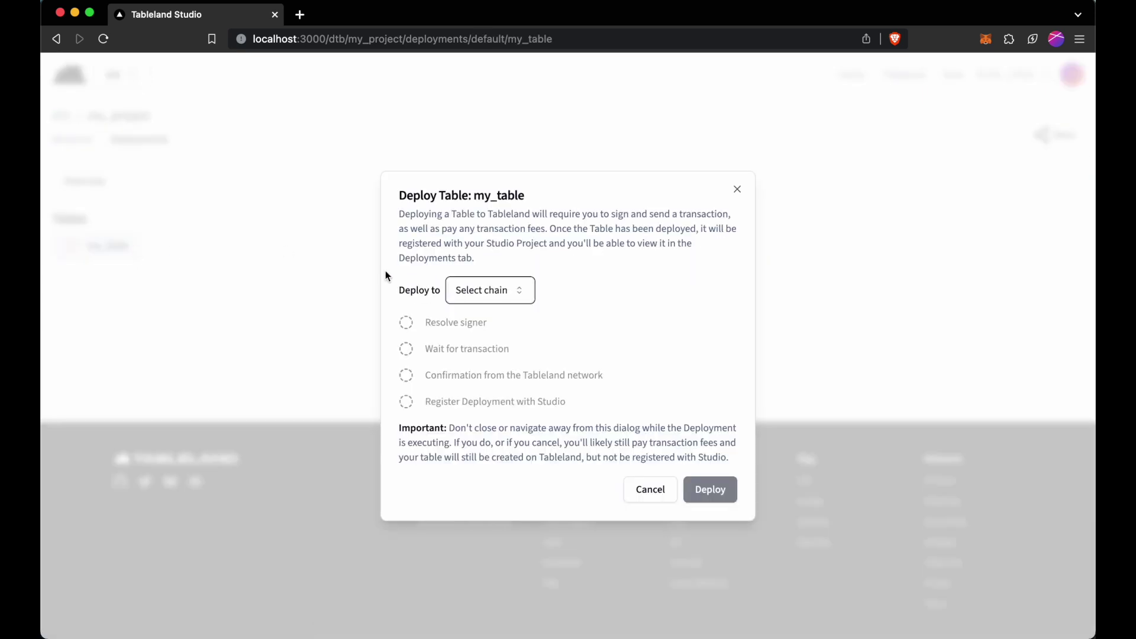
left_click(503, 289)
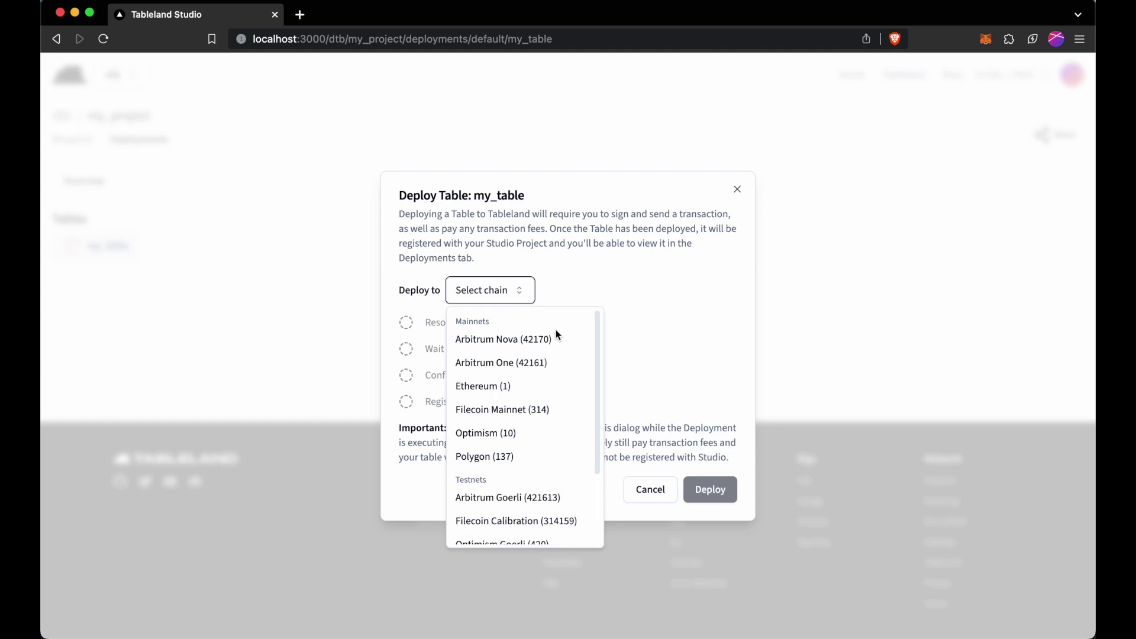
scroll(556, 335, "down", 3)
scroll(555, 332, "down", 2)
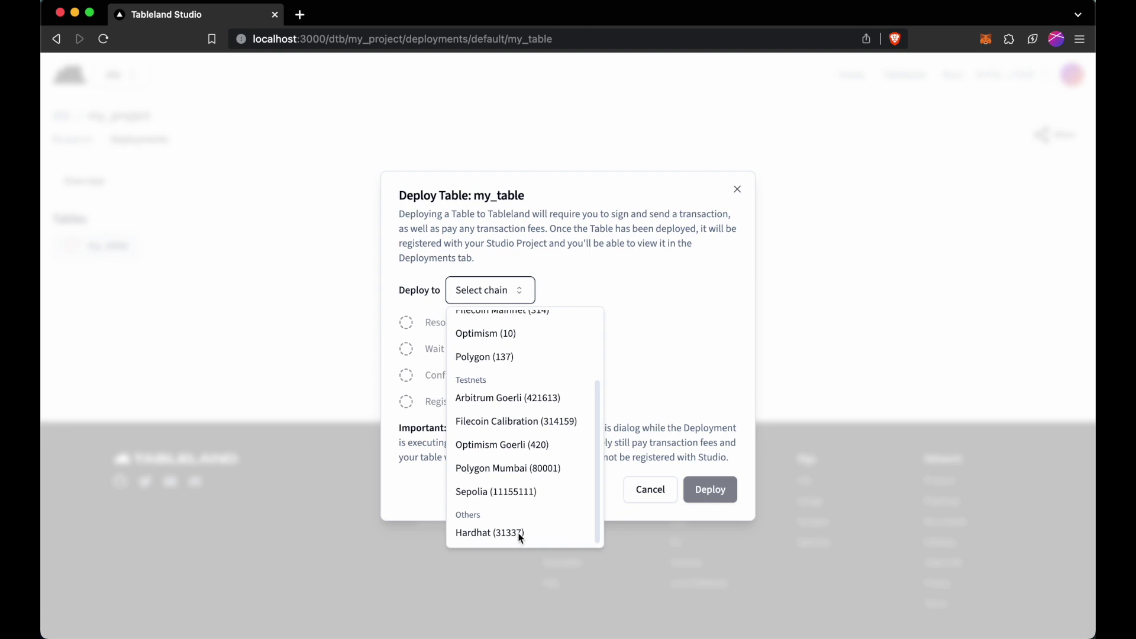
left_click(518, 533)
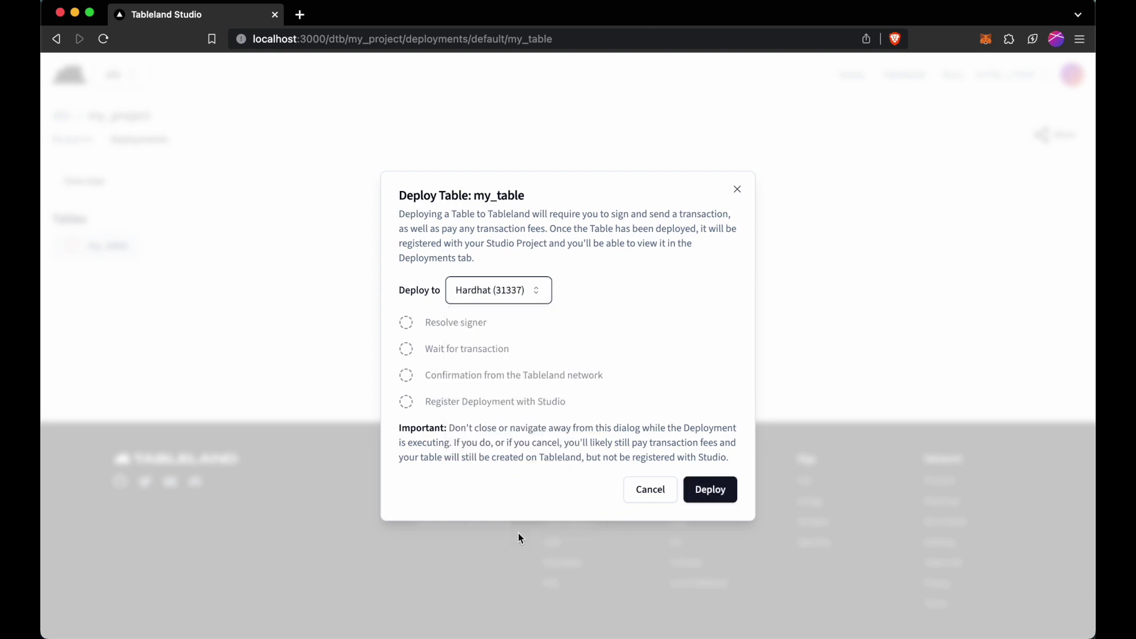
left_click(704, 490)
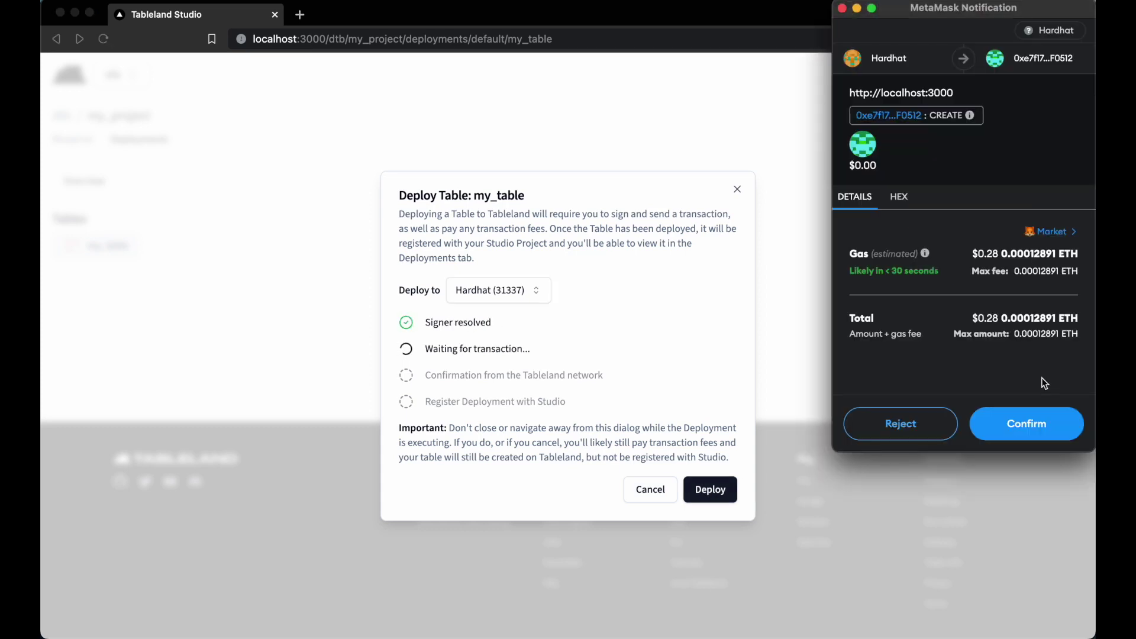
left_click(1035, 432)
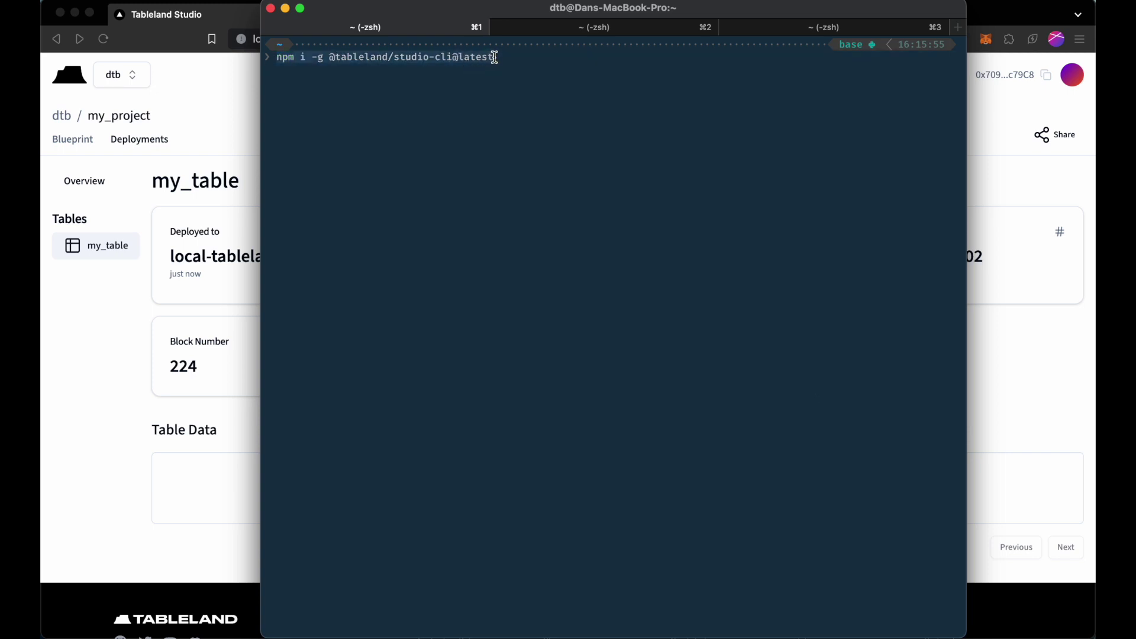
Erase the install command and run studio --help.
left_click_drag(329, 56, 454, 57)
left_click(518, 95)
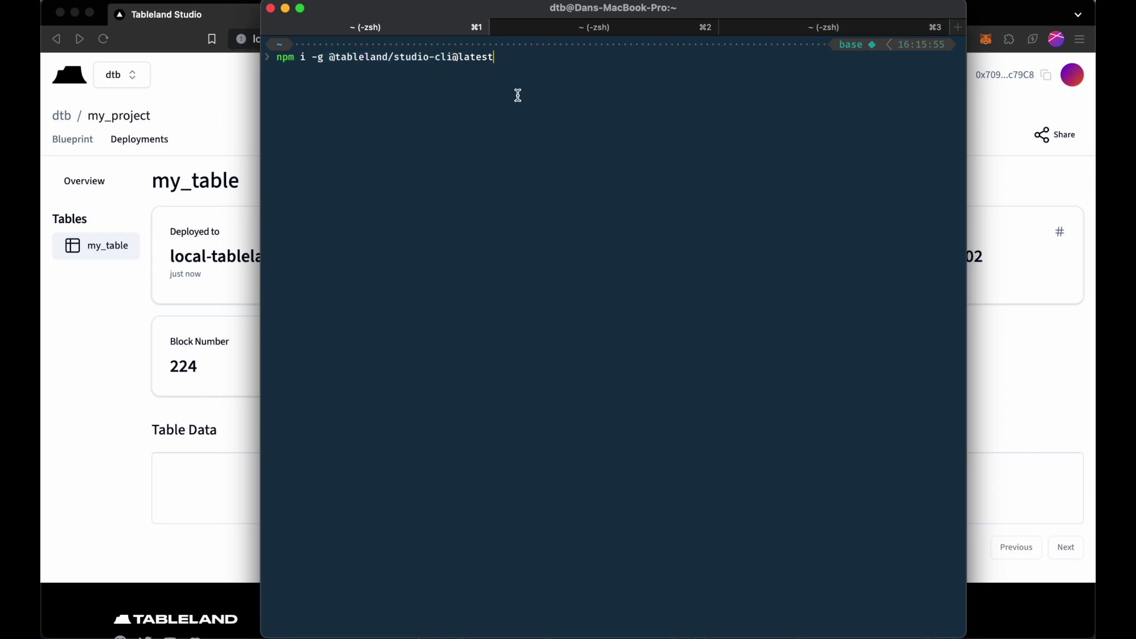
key("ctrl+u")
type("s")
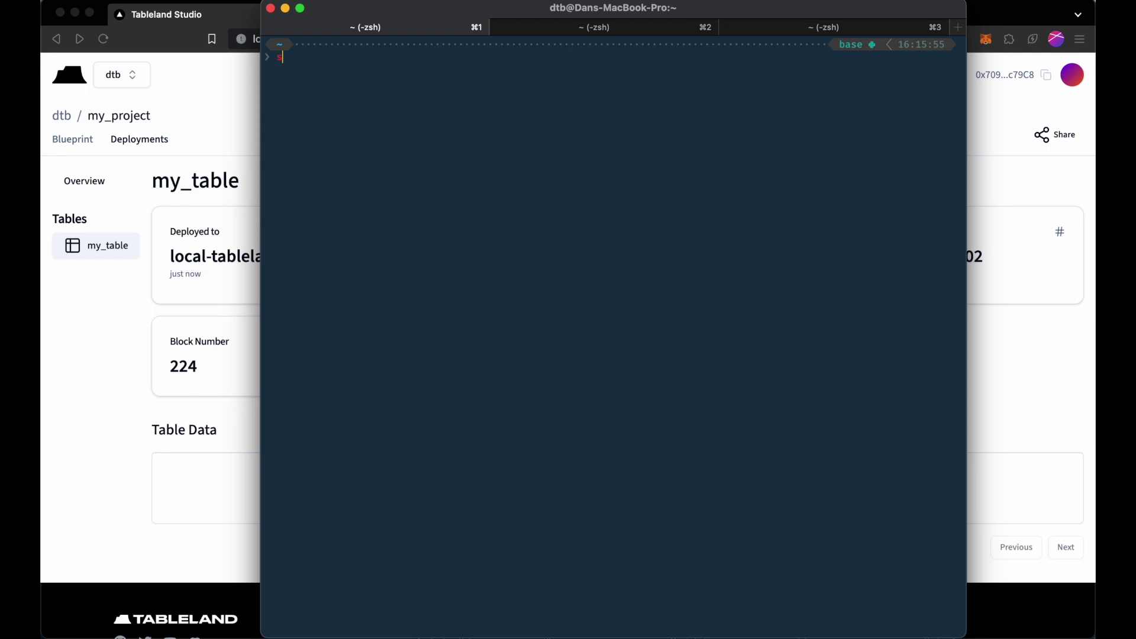
type("tudio --help")
key("Return")
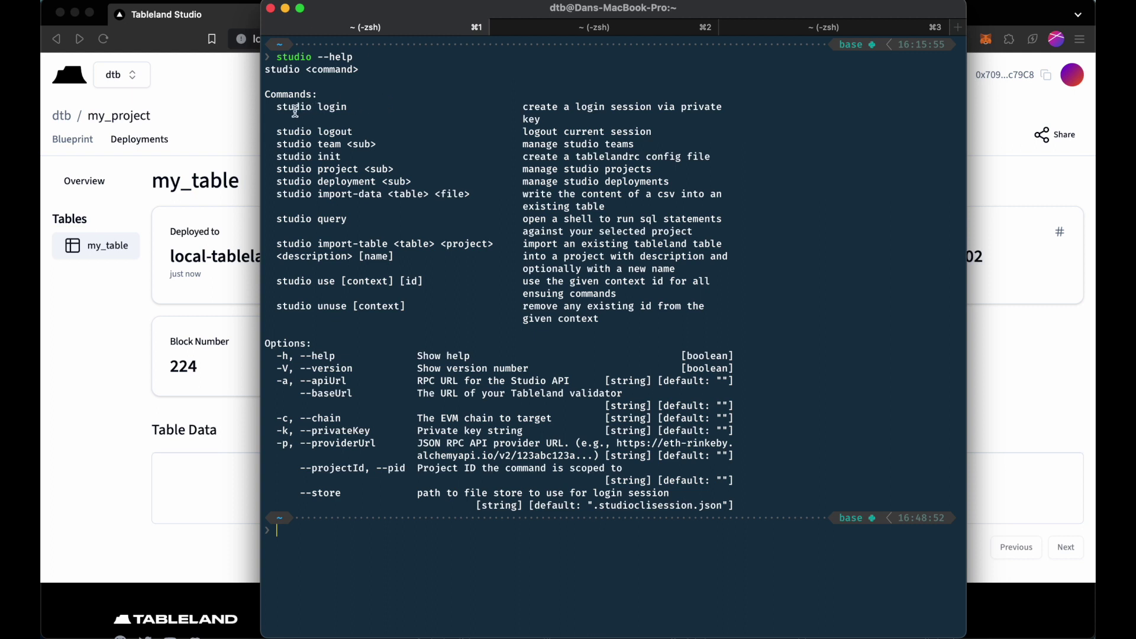
Read through the help output, highlighting the login, import-data and query commands.
left_click_drag(276, 106, 333, 105)
left_click(323, 144)
left_click_drag(318, 194, 382, 197)
left_click_drag(317, 220, 355, 220)
left_click(381, 212)
type("studio init")
Run studio init, skipping the private key and provider URL prompts.
key("Return")
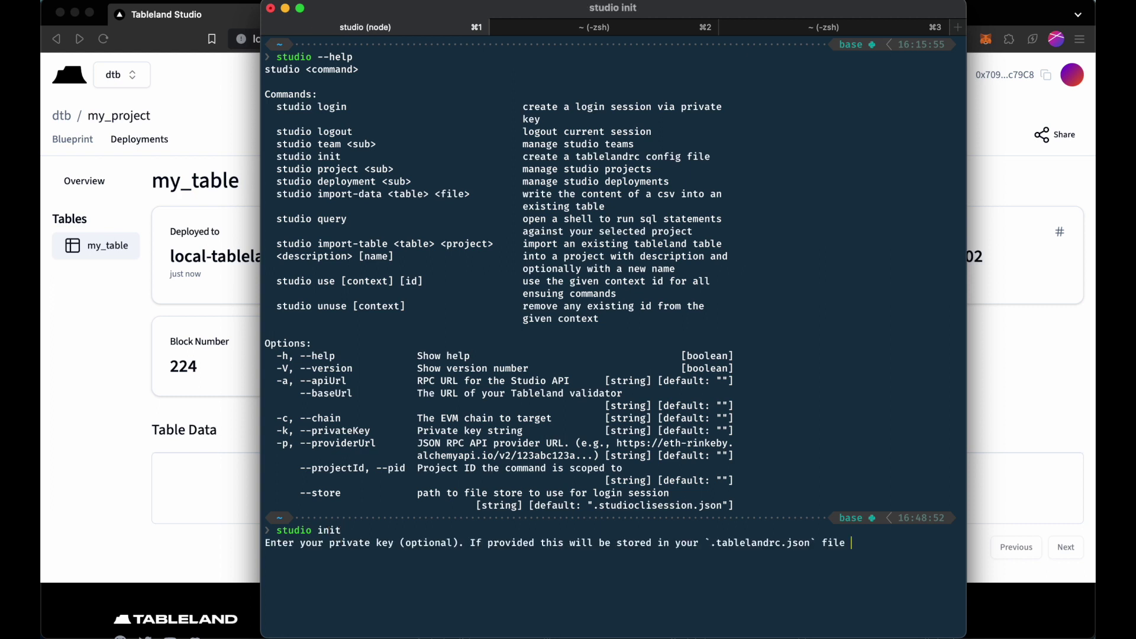
key("Return")
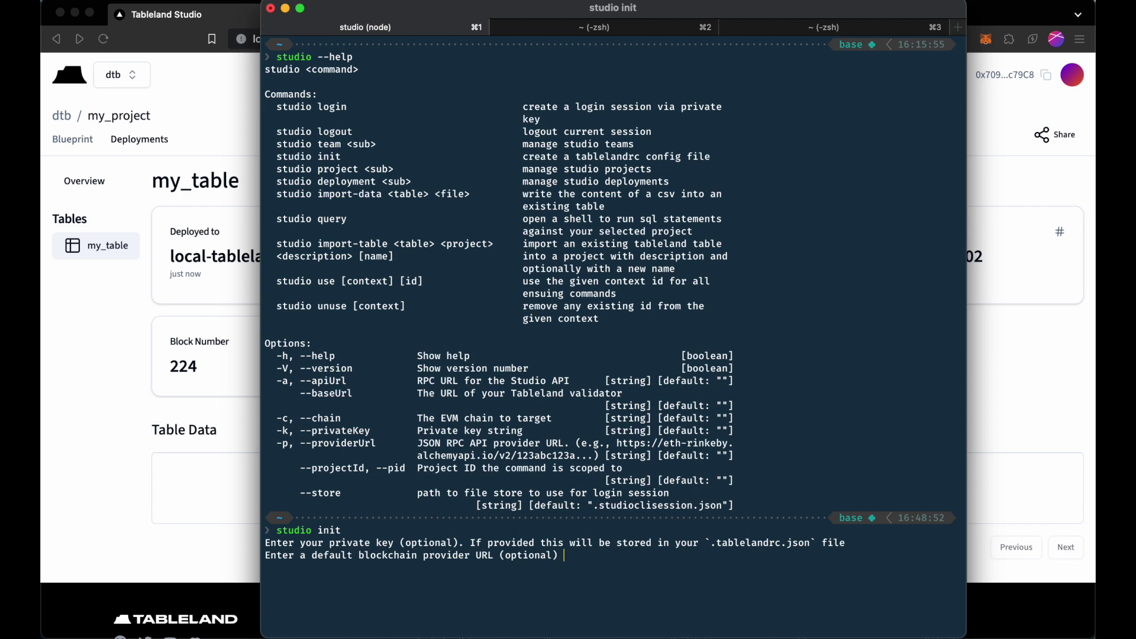
key("ctrl+c")
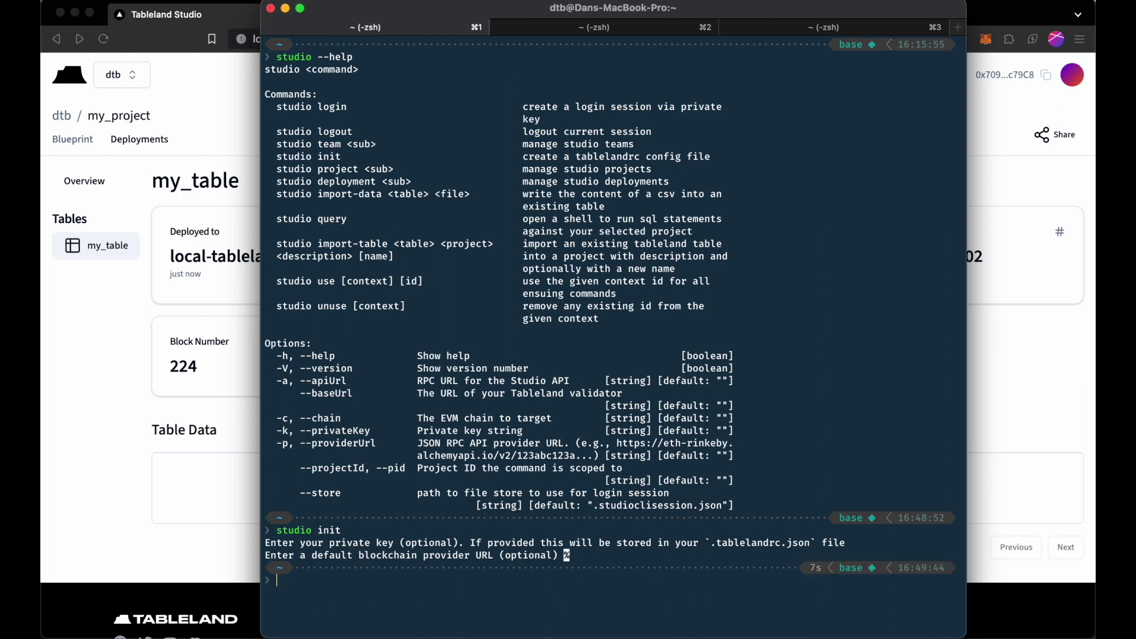
Clear the terminal screen with the clear command.
type("clear")
key("Return")
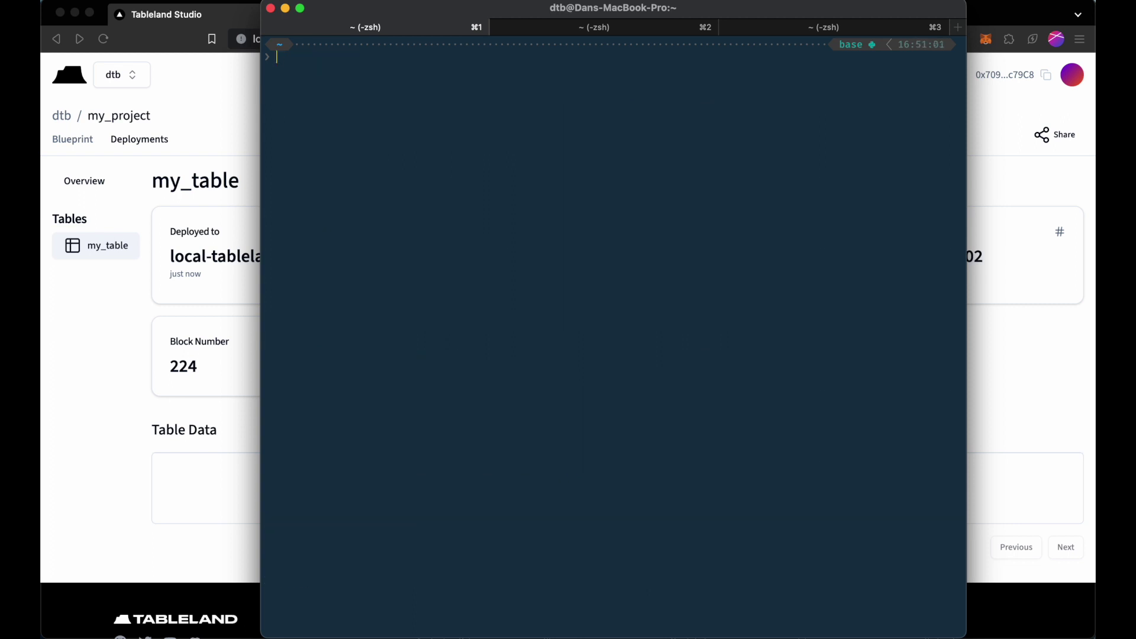
type("studio login")
key("super+v")
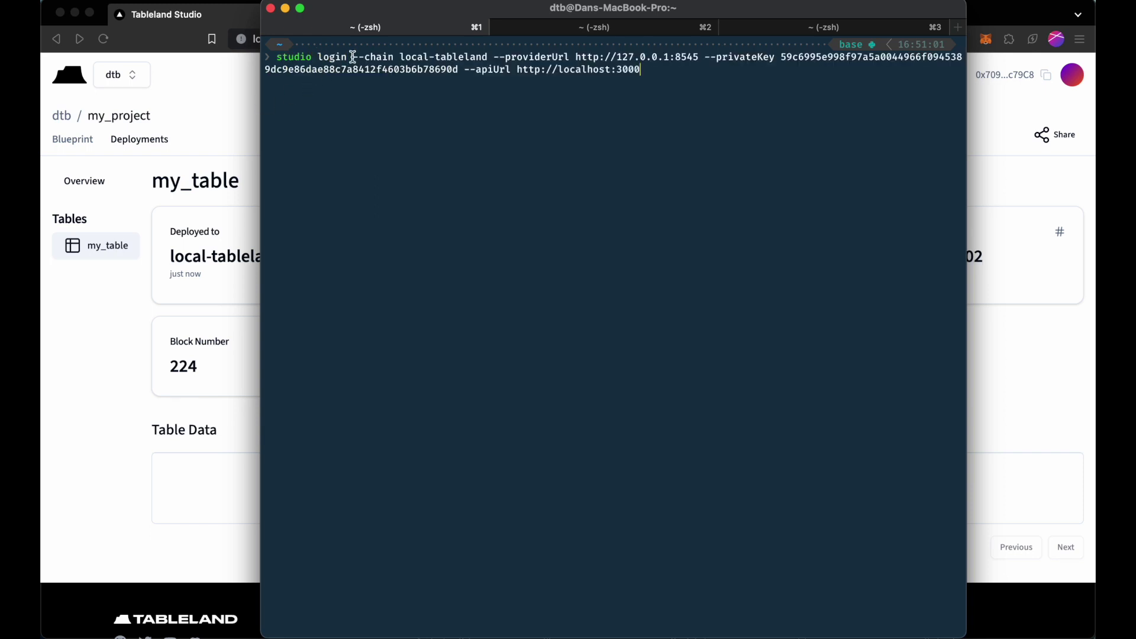
left_click_drag(354, 57, 459, 70)
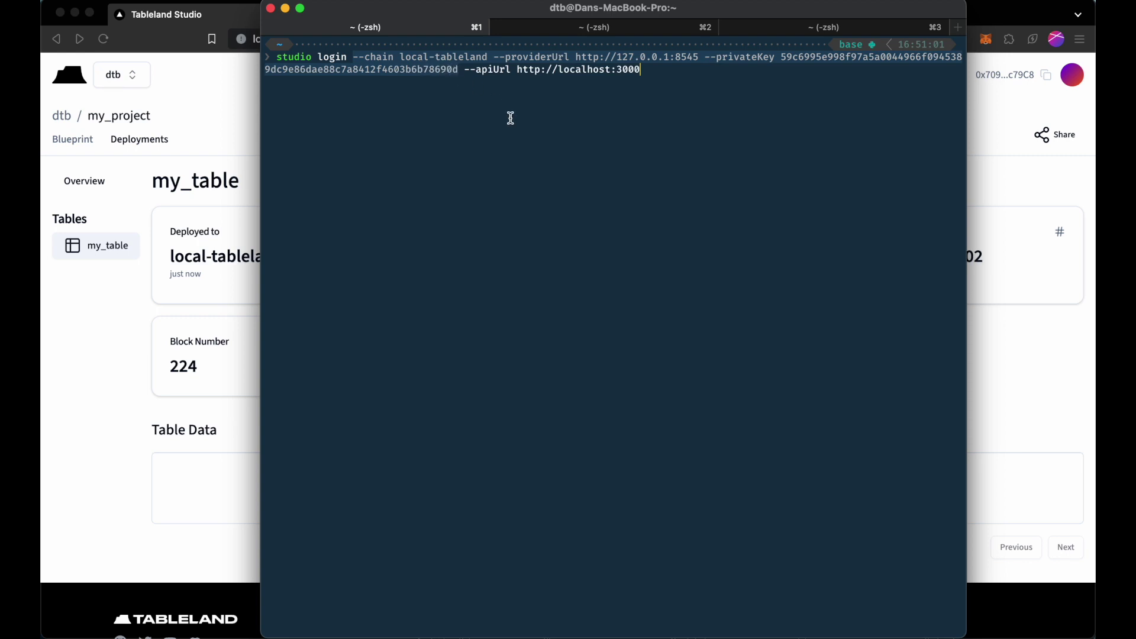
left_click(494, 82)
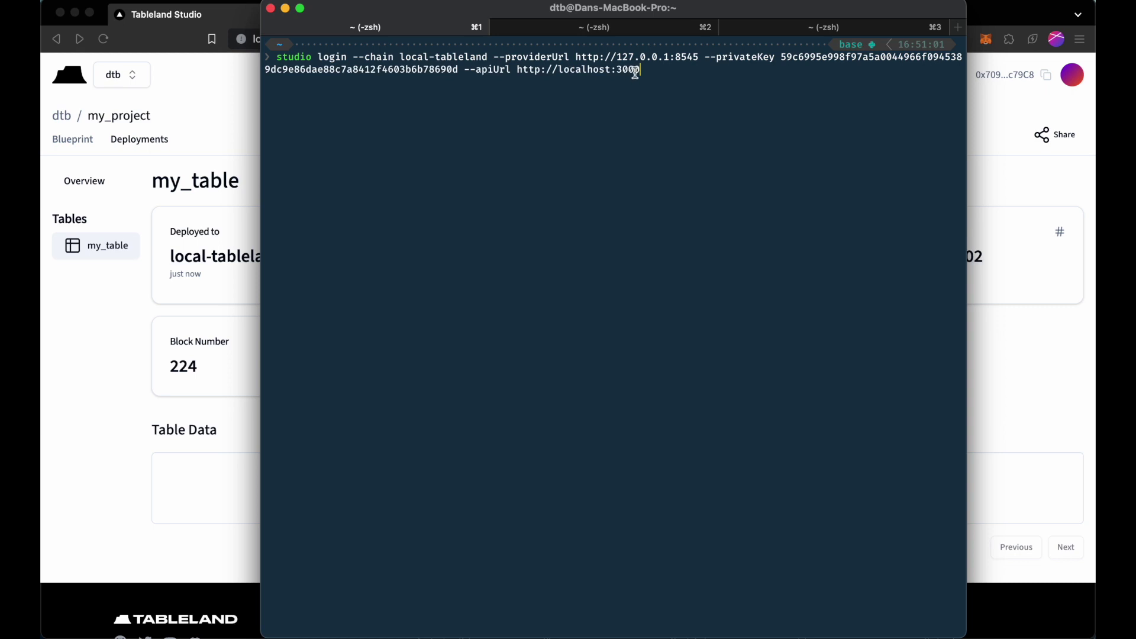
key("Return")
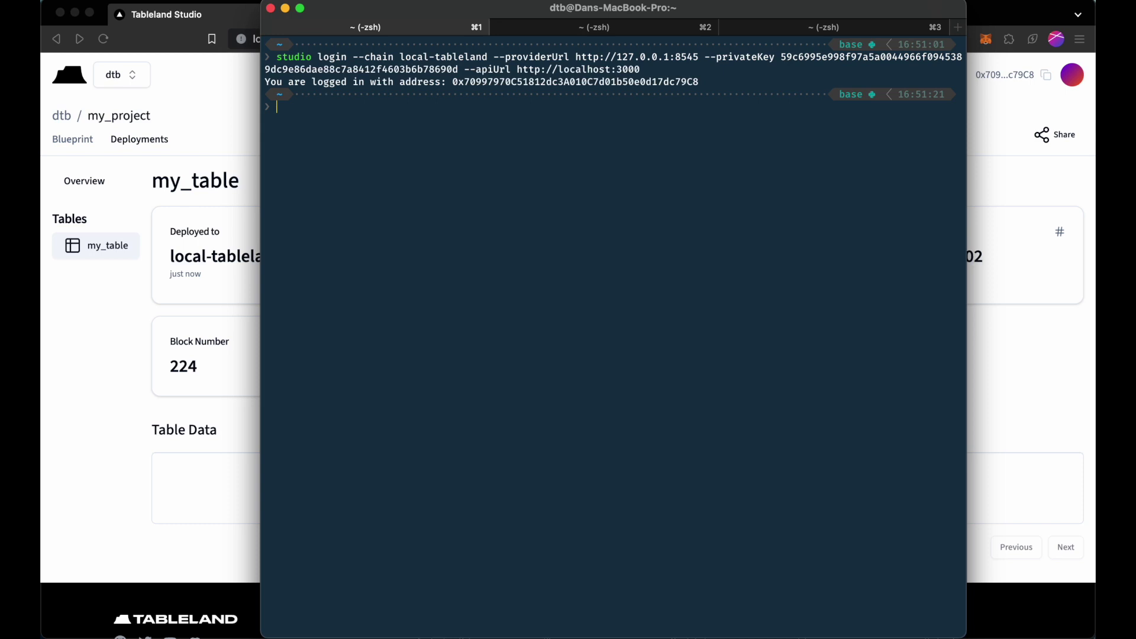
type("studio team ls")
key("Return")
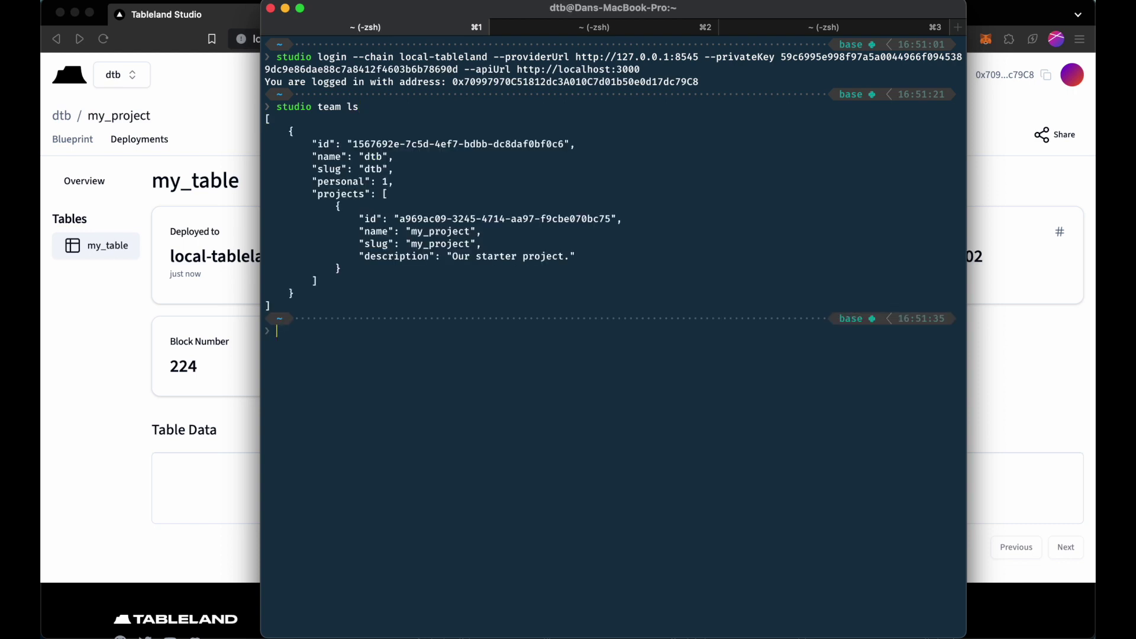
List projects with studio project ls, showing dtb's my_project with my_table, and select its id.
type("studio project ls")
key("Return")
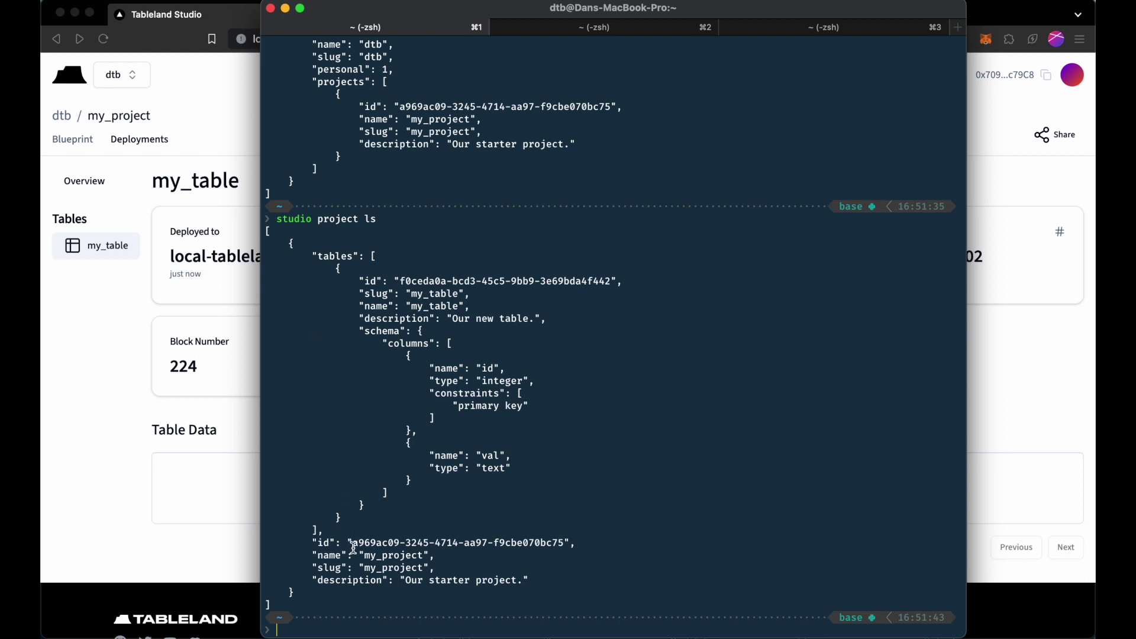
left_click_drag(353, 544, 565, 539)
key("super+c")
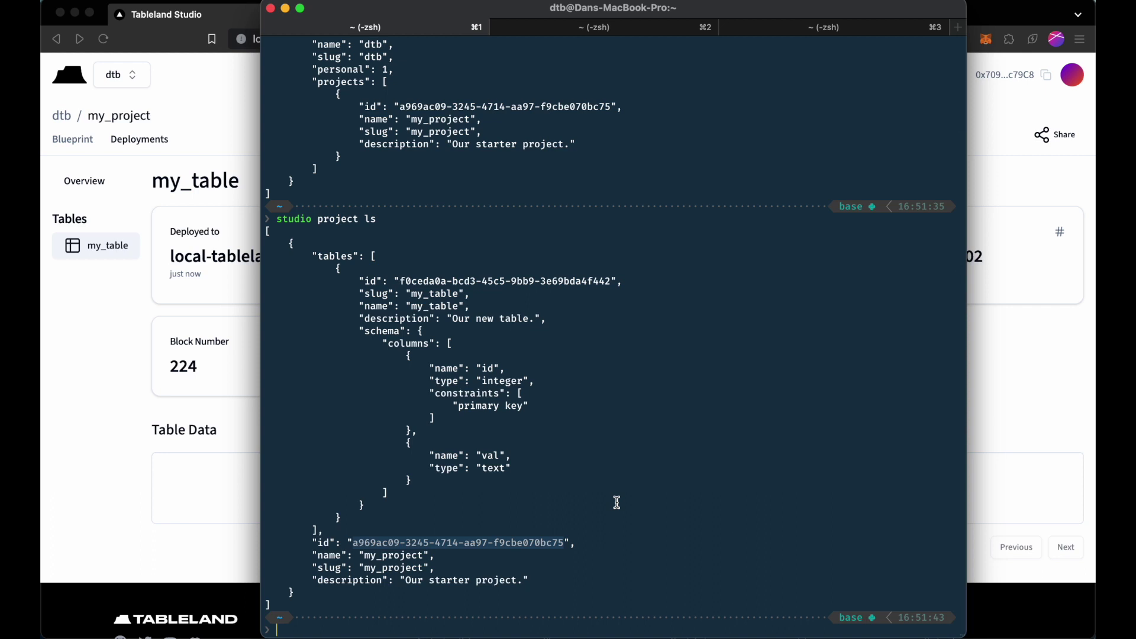
Review the project listing output and start the studio use command.
scroll(616, 502, "up", 3)
left_click(480, 280)
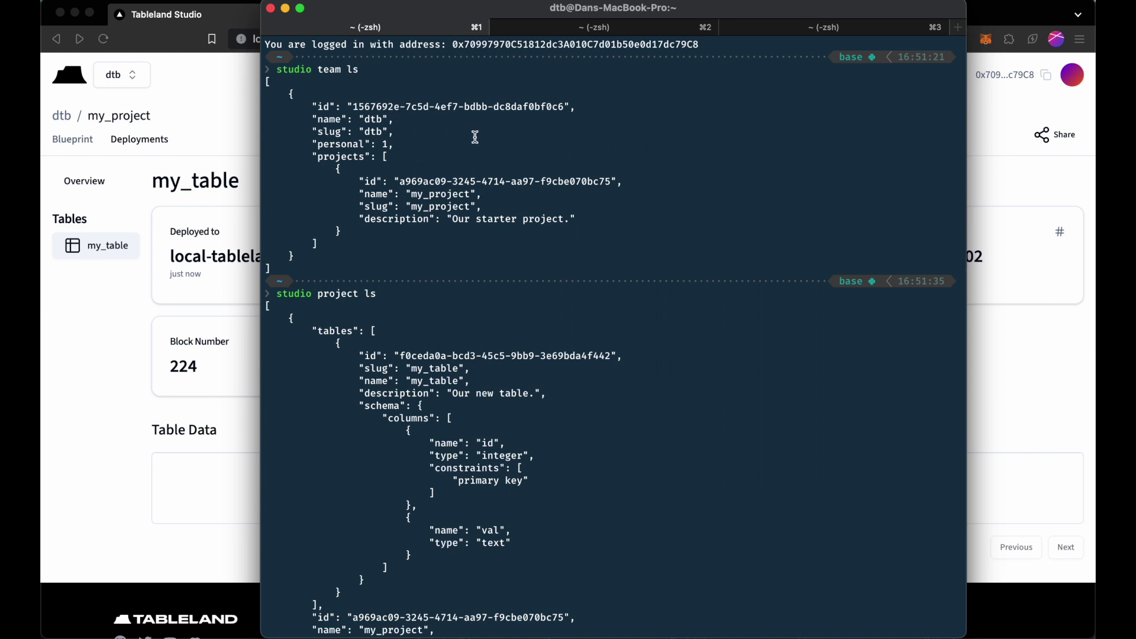
scroll(474, 137, "down", 3)
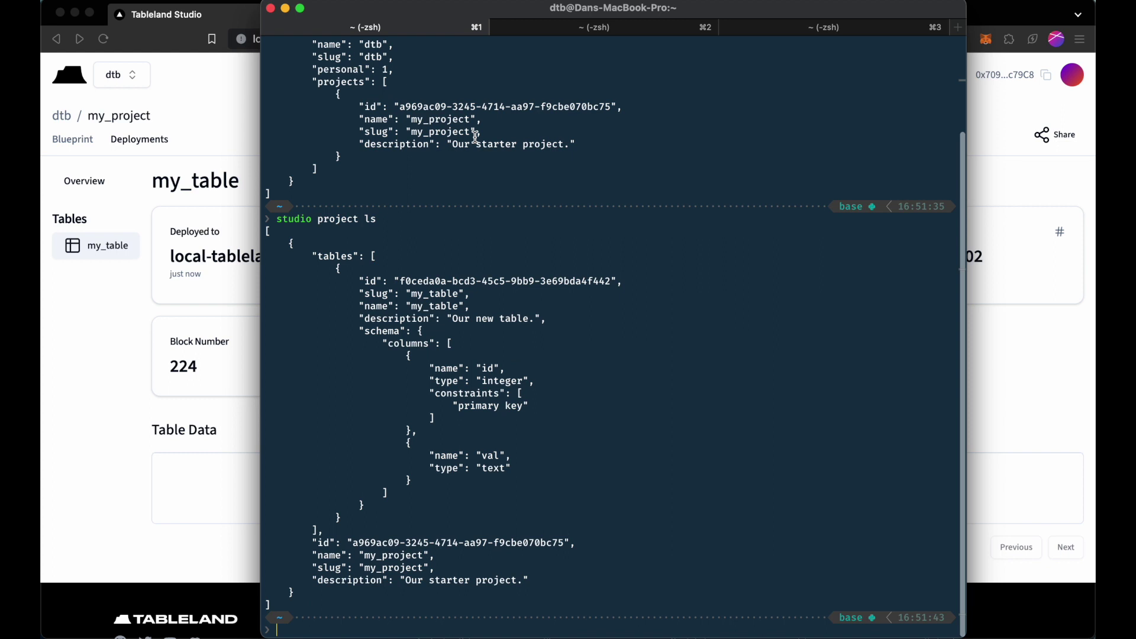
type("stud")
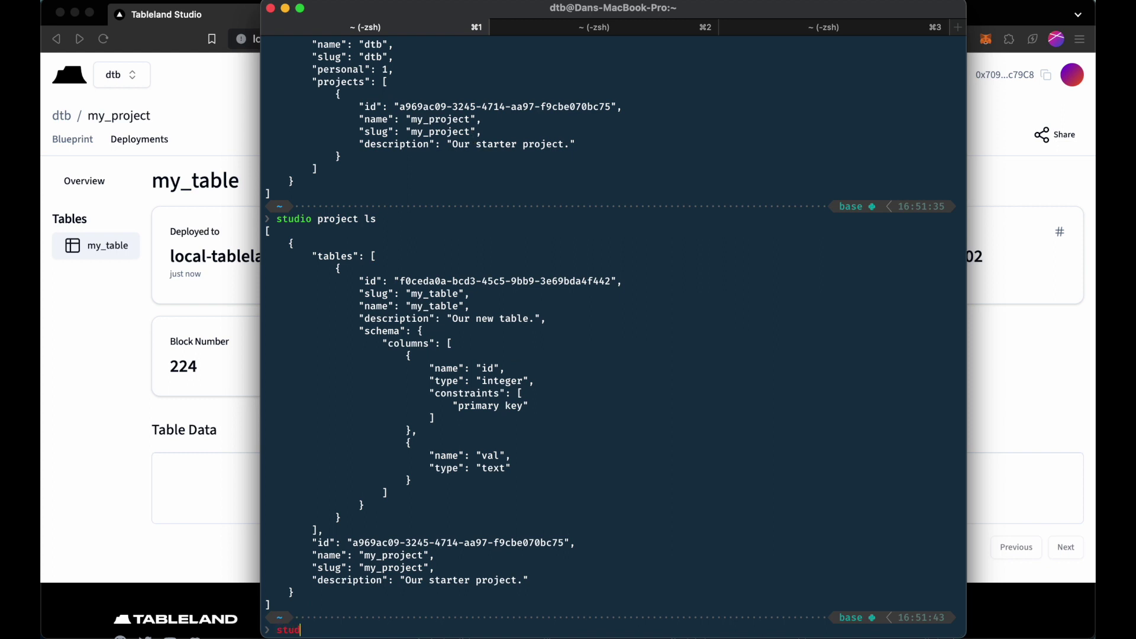
type("io use tes")
Set the project context with studio use project and my_project's pasted id, then clear the screen.
key("BackSpace")
key("BackSpace")
key("BackSpace")
type("project")
key("BackSpace")
key("BackSpace")
key("BackSpace")
key("BackSpace")
key("BackSpace")
key("BackSpace")
key("BackSpace")
type("api")
key("BackSpace")
key("BackSpace")
key("BackSpace")
type("project")
key("super+v")
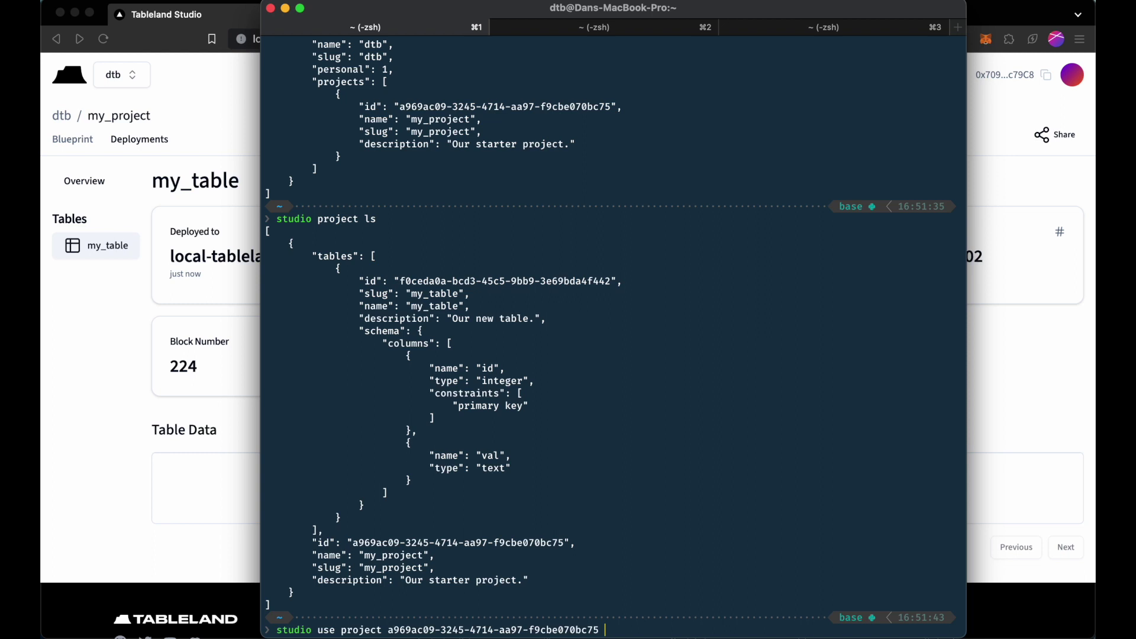
key("Return")
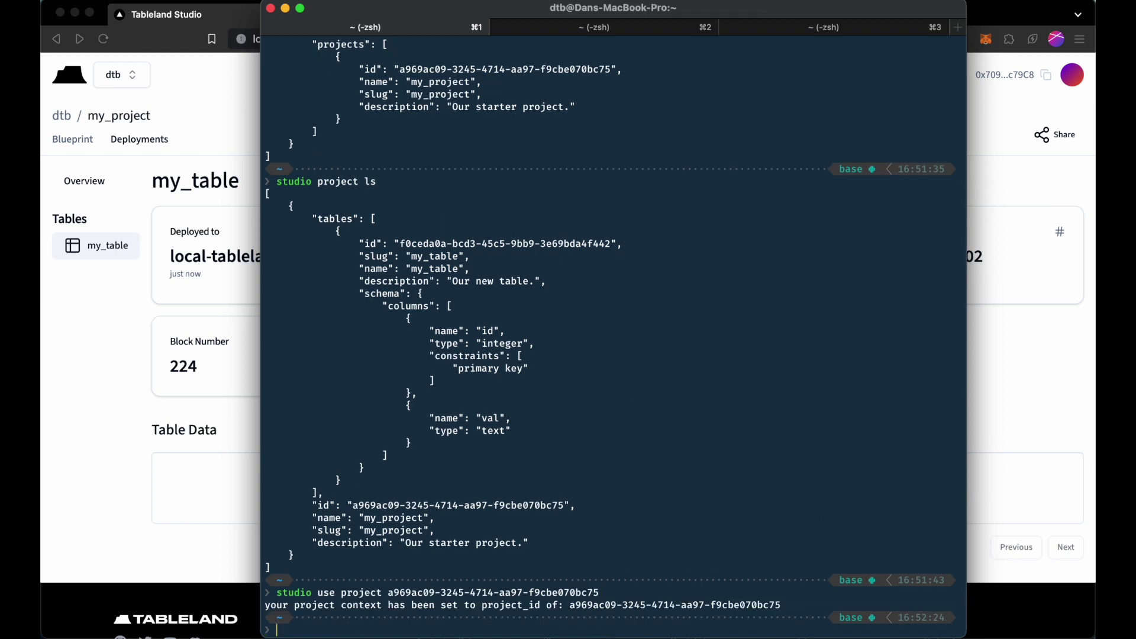
type("clear")
key("Return")
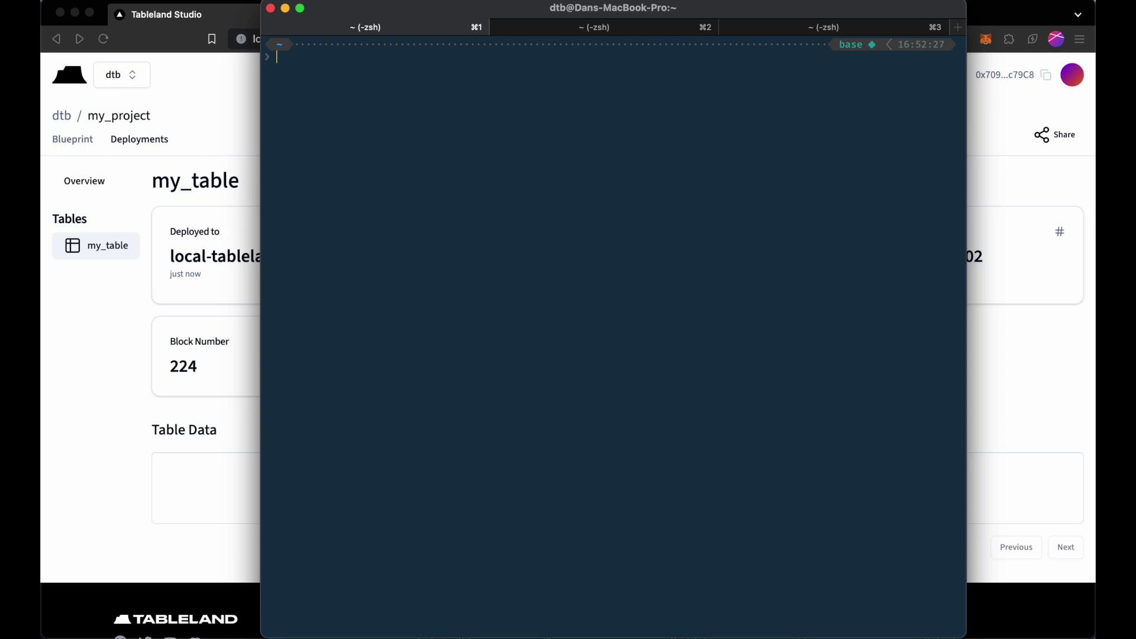
Show the studio import-data help and begin the import command.
type("studio import-data --help")
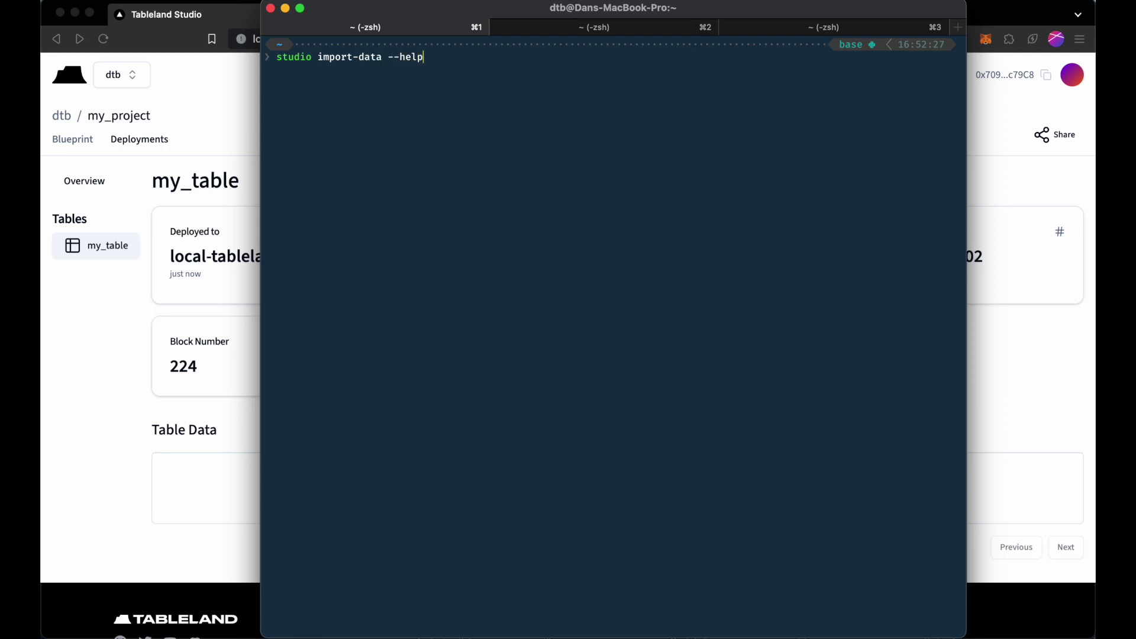
key("Return")
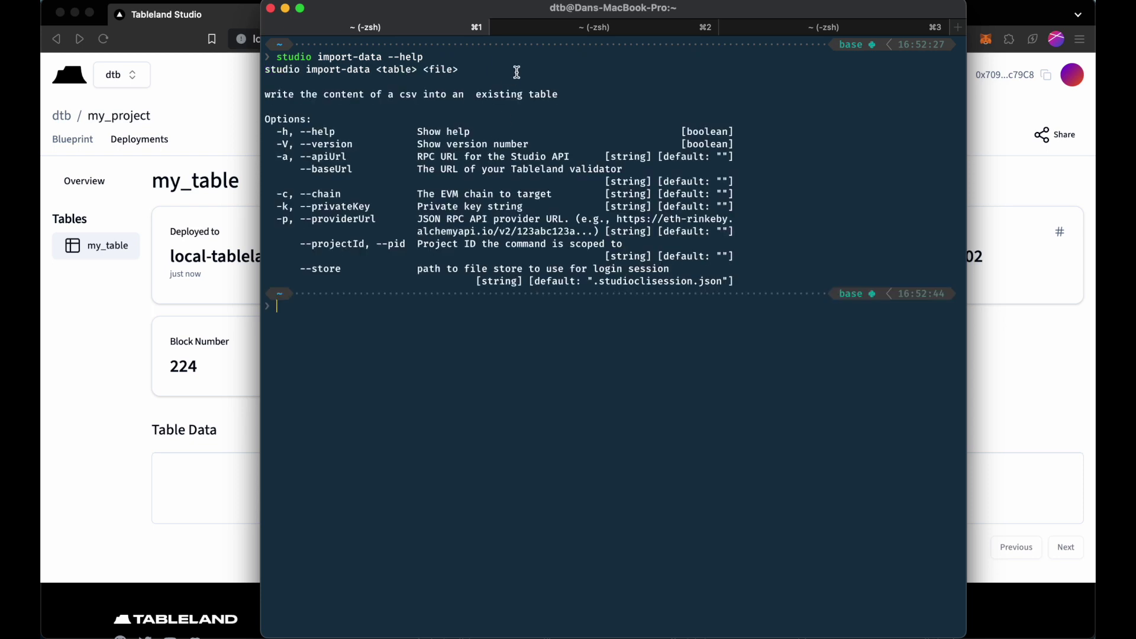
type("studio import-data")
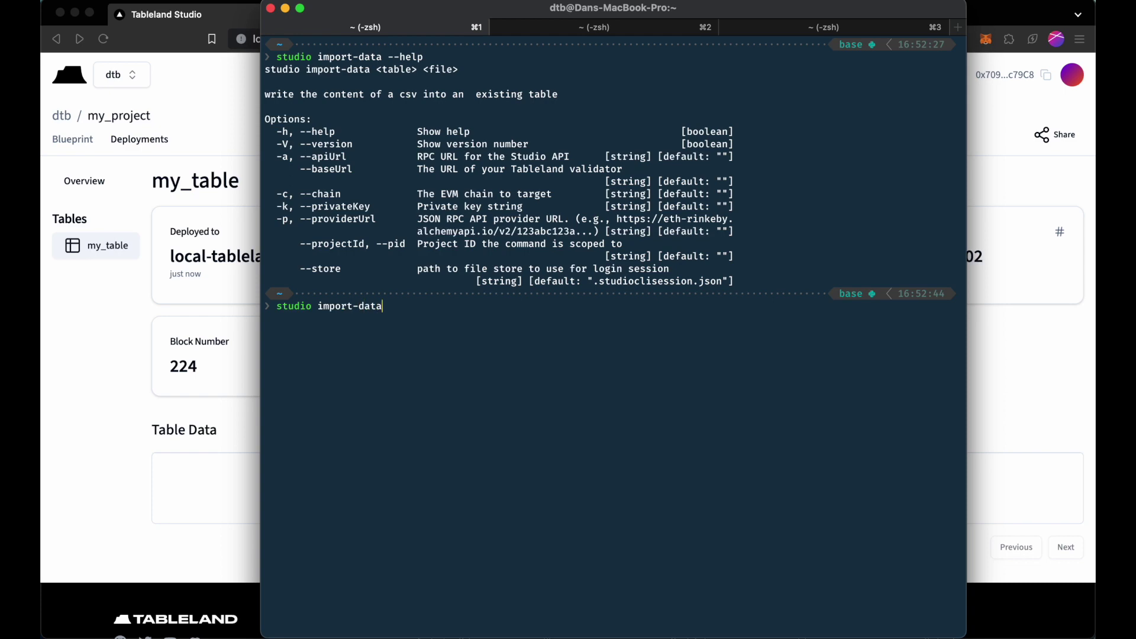
left_click_drag(495, 22, 469, 271)
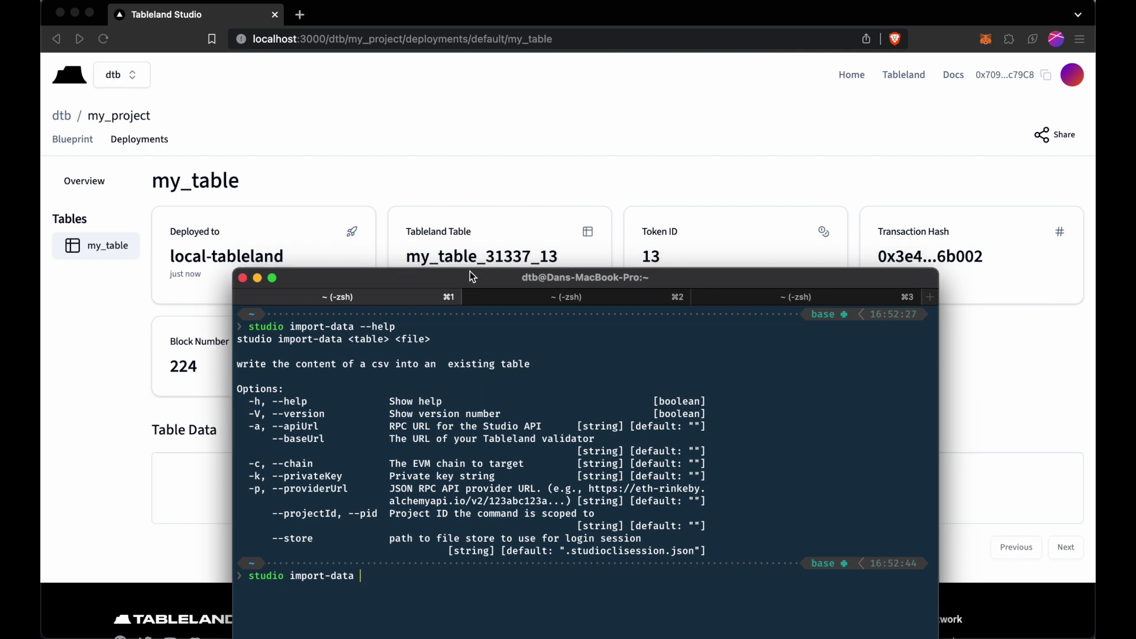
left_click_drag(469, 272, 496, 1)
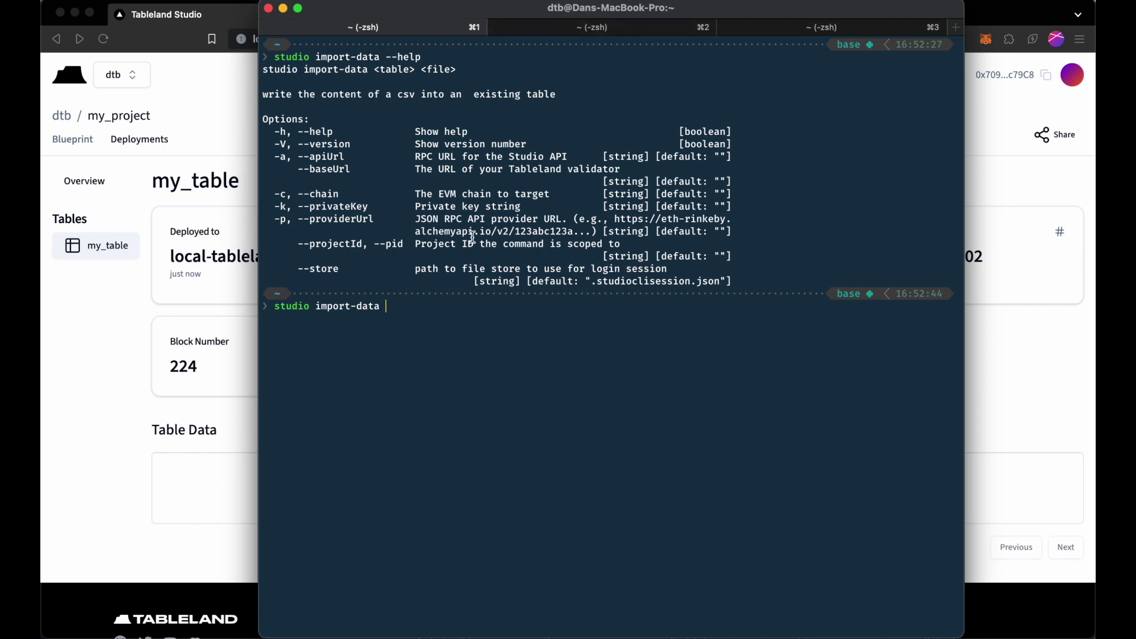
Import ./data.csv into my_table on local-tableland with provider and key, confirming 5 rows.
type("my_table ./data.csv")
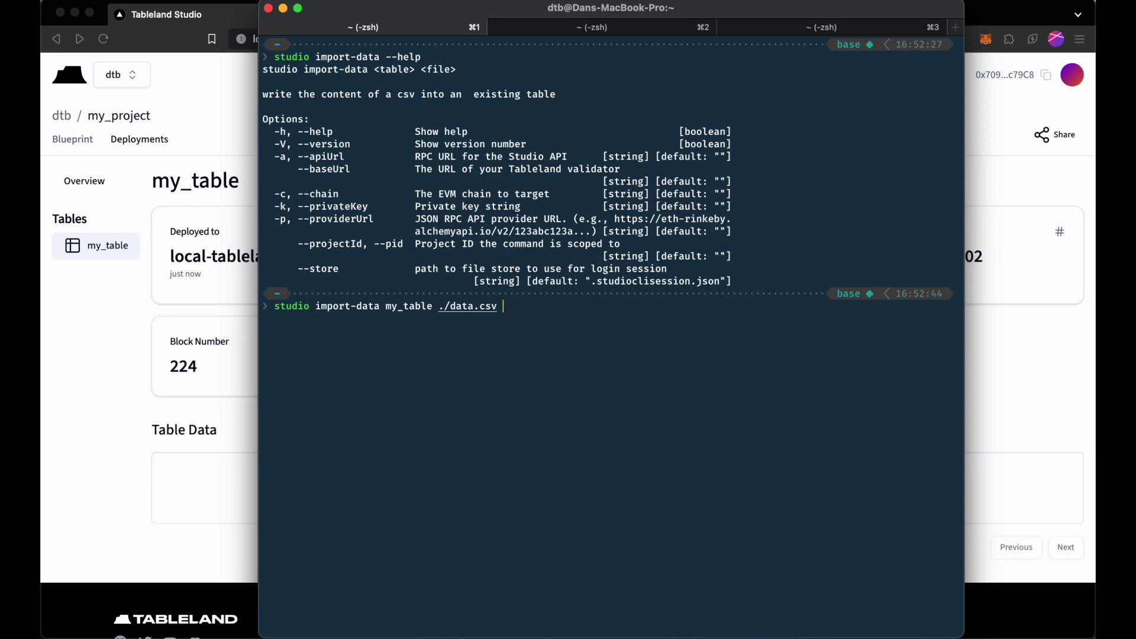
type("--chain local-tableland --providerUrl http://127.0.0.1:8545 --privateKey 59c6995e998f97a5a0044966f0945389dc9e86dae88c7a8412f4603b6b78690d")
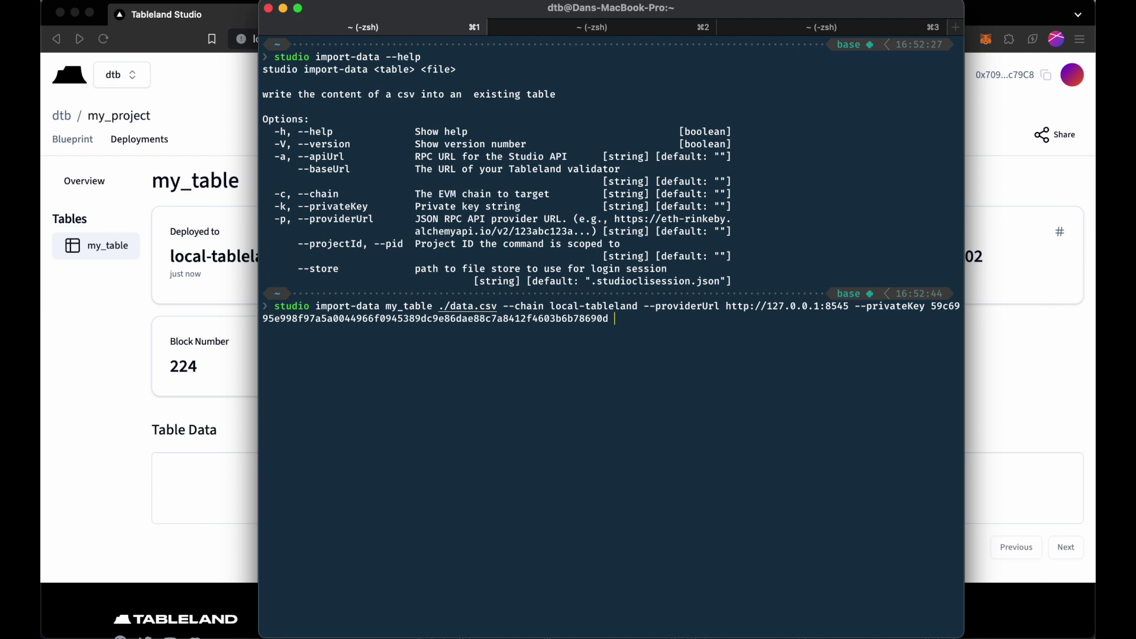
key("Return")
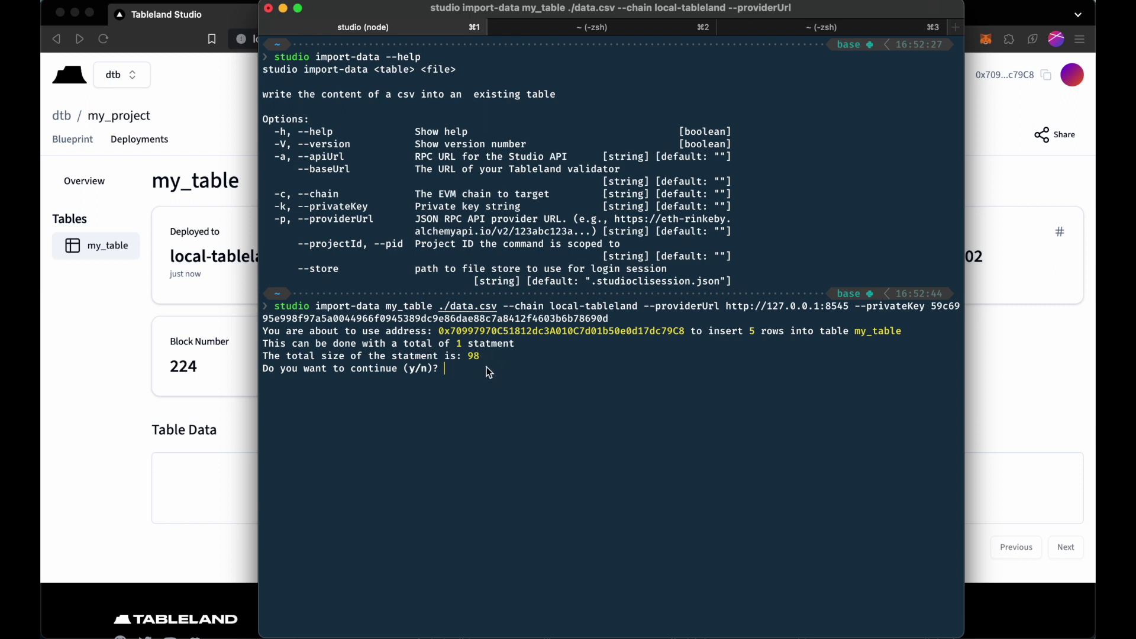
key("Return")
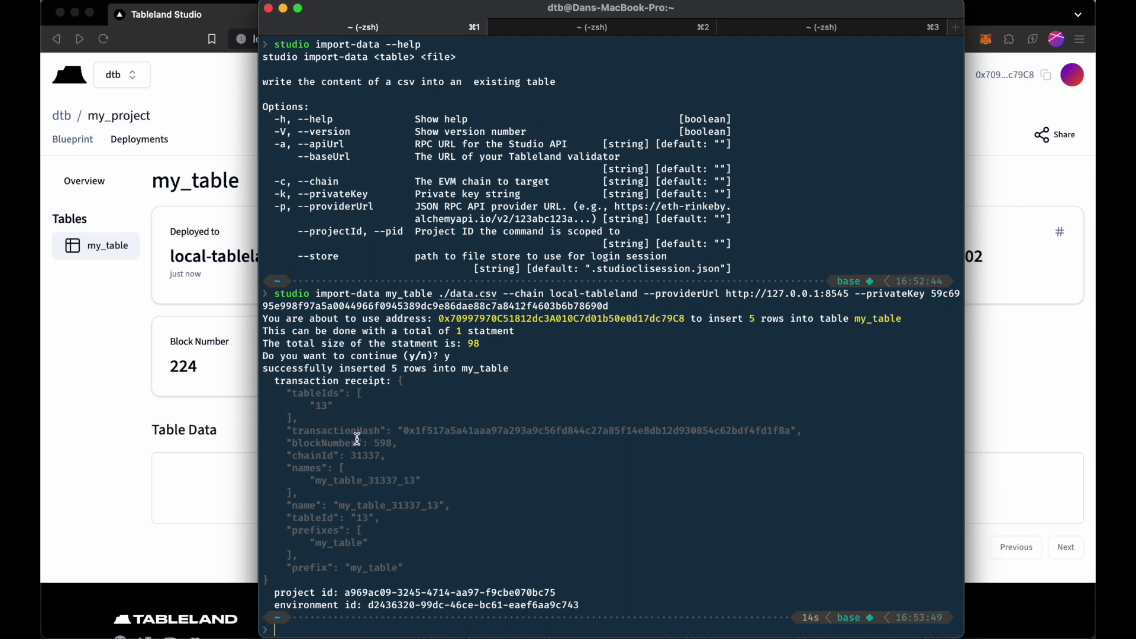
Reload the my_table deployment page to show rows test1–test5, then return to the terminal.
left_click(143, 414)
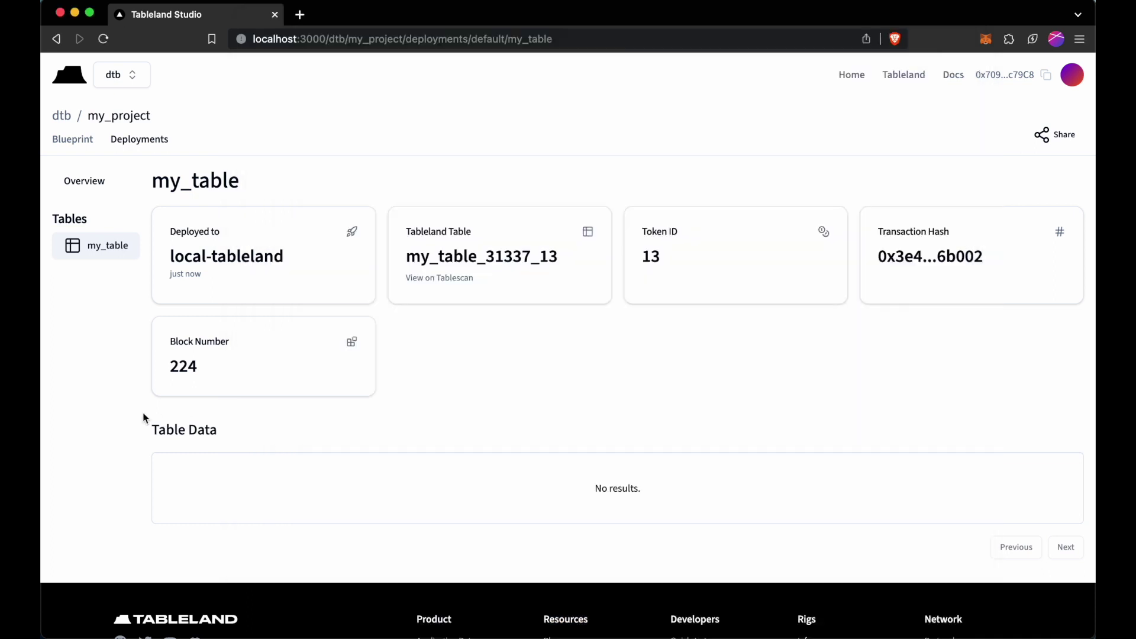
key("super+r")
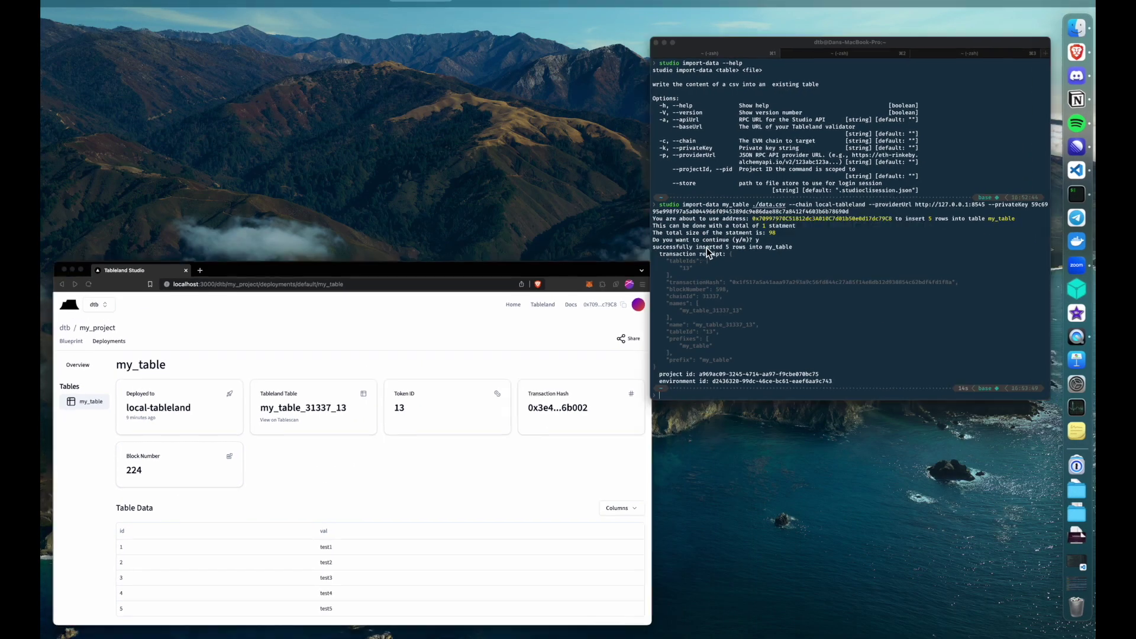
left_click(510, 396)
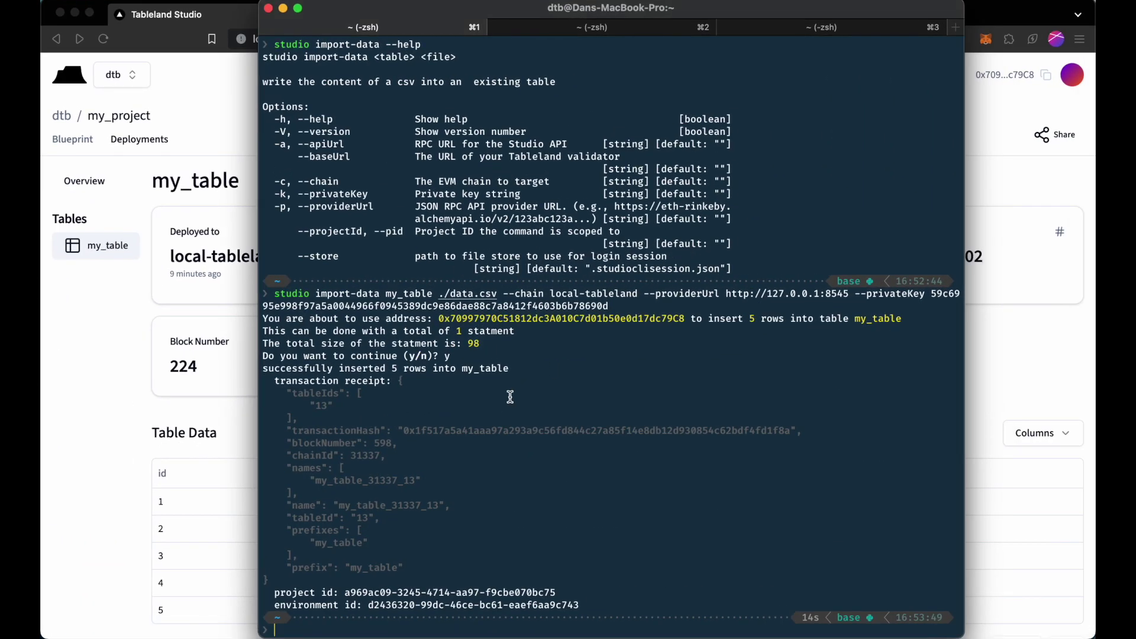
type("clear")
left_click_drag(504, 296, 609, 307)
left_click(608, 376)
Clear the screen, start studio query and run select * from my_table.
key("Return")
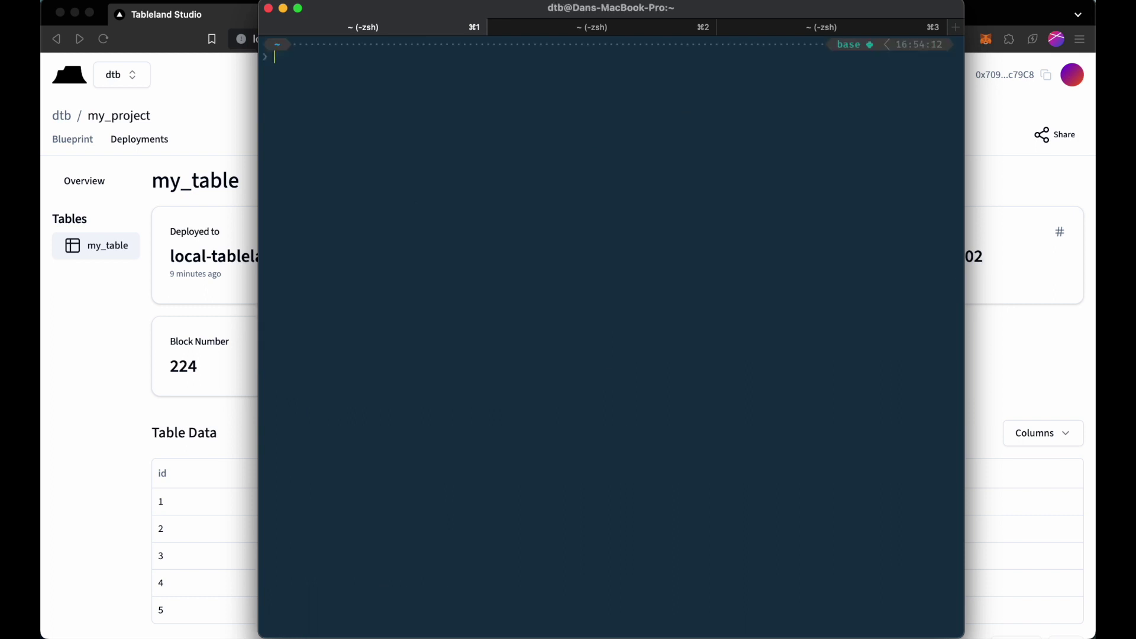
type("studio query")
key("Return")
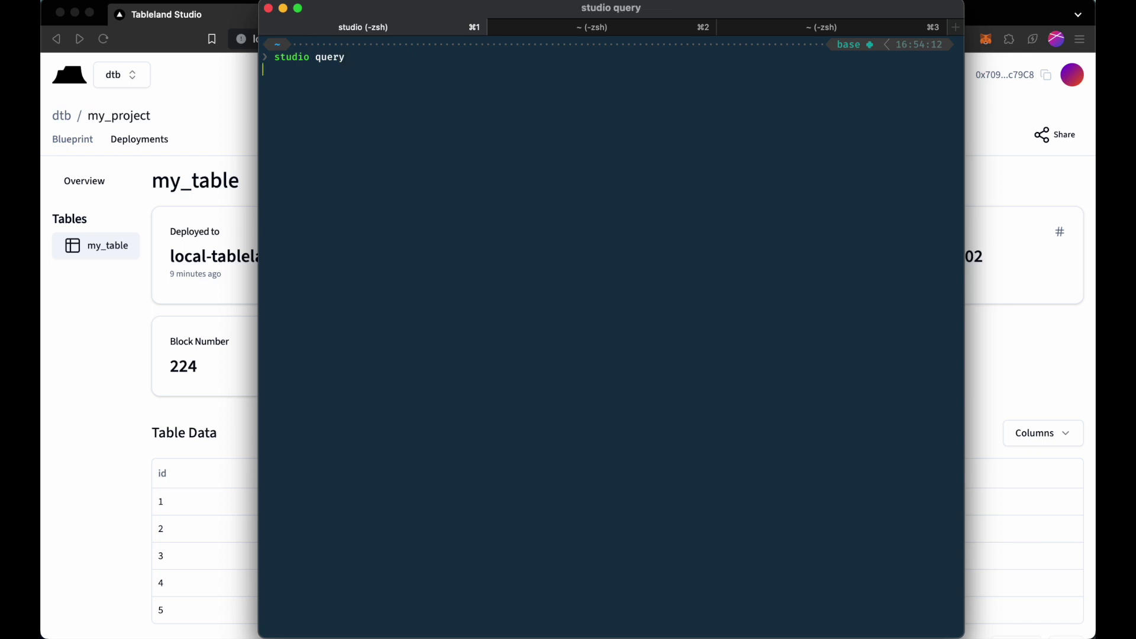
type("select * from my")
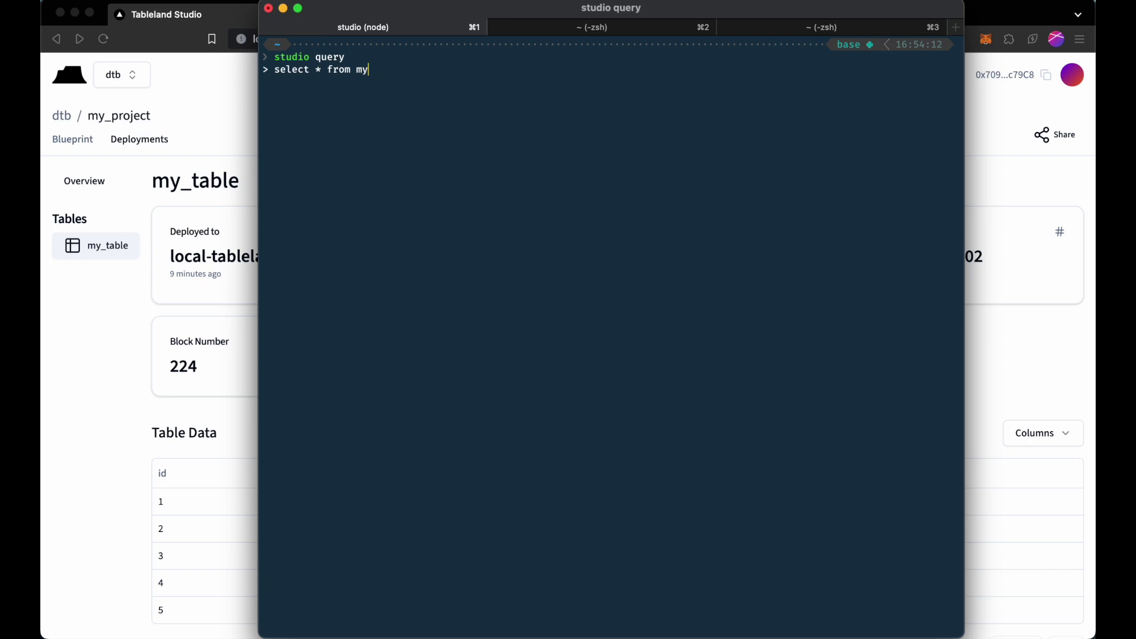
type("_table;")
key("Return")
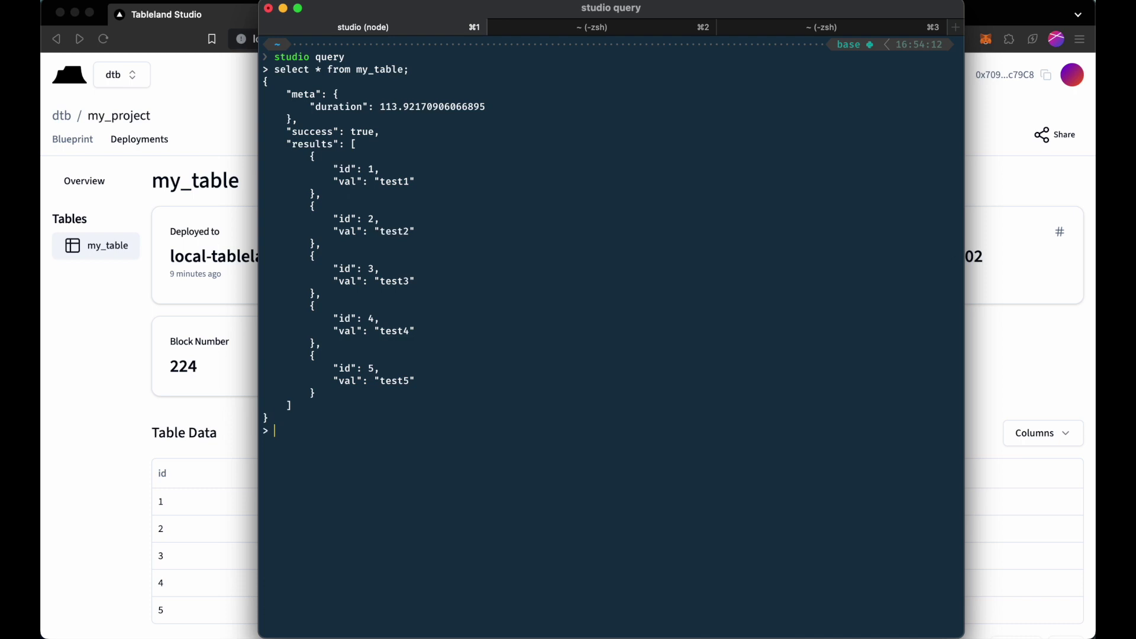
Insert a row with val 'test6' into my_table and confirm the write.
key("Up")
type("_31337_13")
key("BackSpace")
key("BackSpace")
key("BackSpace")
key("BackSpace")
key("BackSpace")
key("BackSpace")
key("BackSpace")
key("BackSpace")
key("BackSpace")
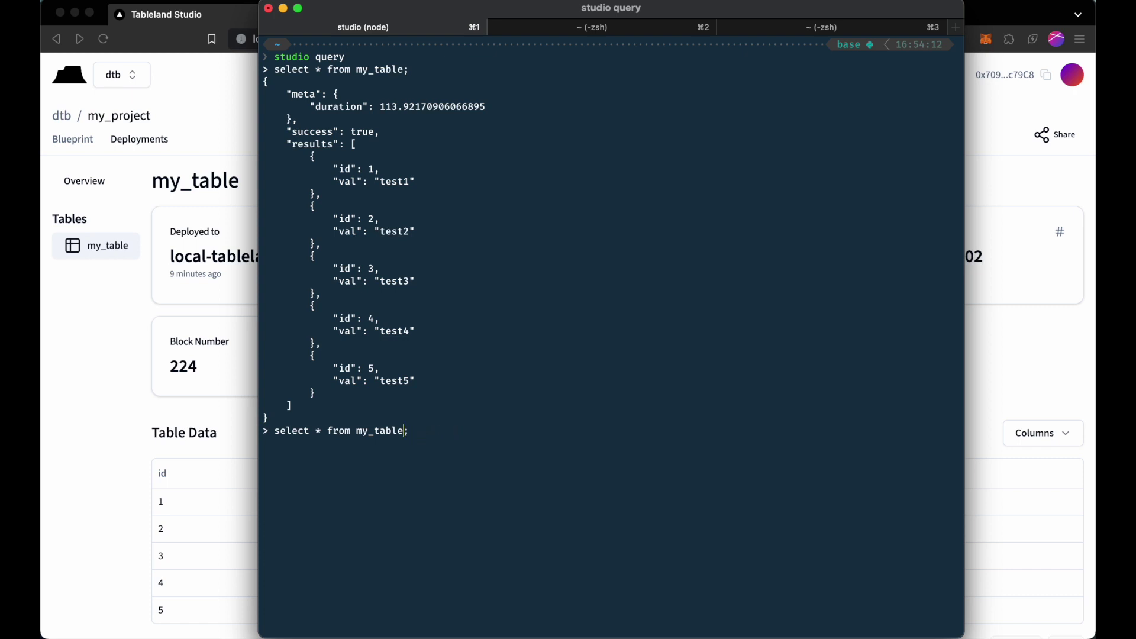
key("Left")
key("BackSpace")
key("BackSpace")
key("BackSpace")
key("BackSpace")
key("BackSpace")
key("BackSpace")
key("BackSpace")
key("BackSpace")
type("insert into")
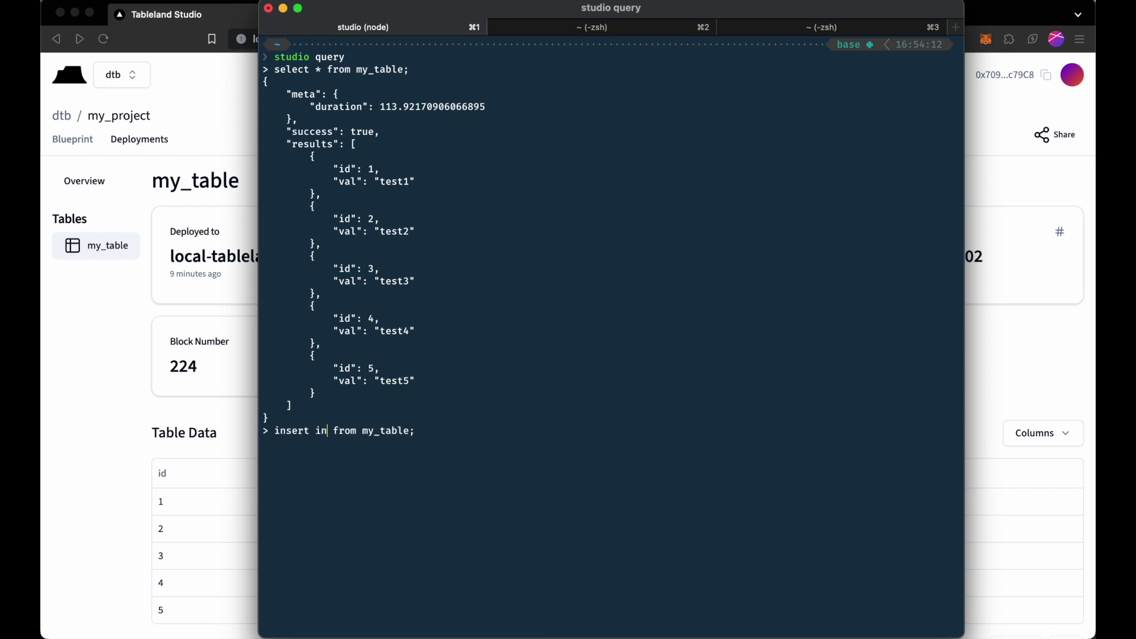
key("Right")
key("BackSpace")
key("BackSpace")
key("BackSpace")
key("BackSpace")
key("BackSpace")
key("Right")
key("Right")
key("Right")
key("Right")
key("Right")
key("Right")
key("Right")
key("Right")
key("Right")
type("(val) values ")
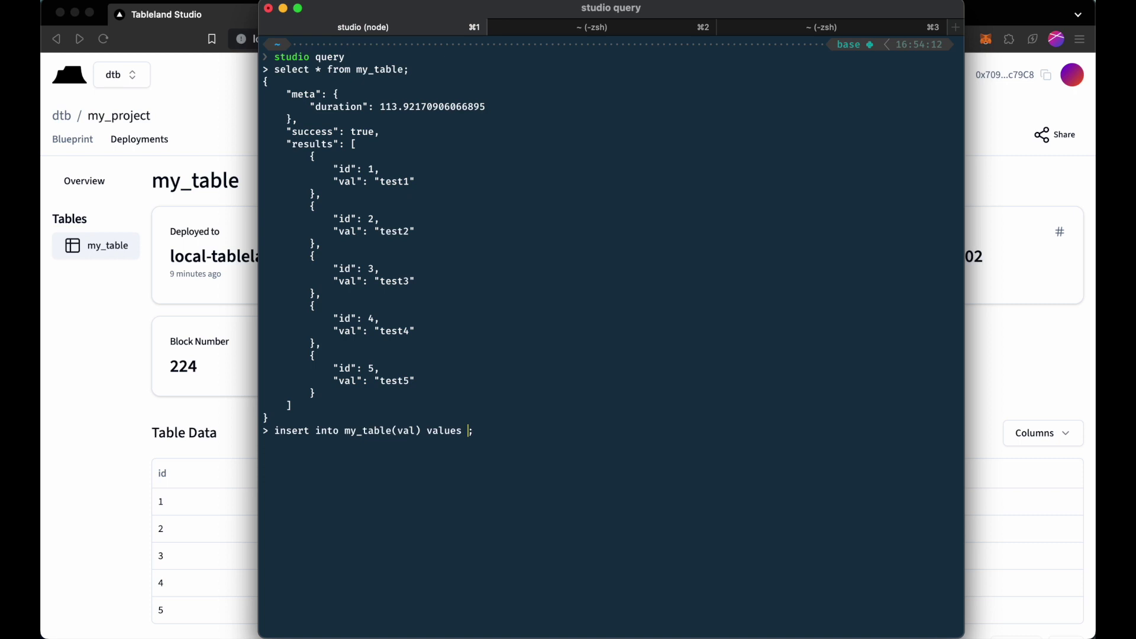
type("('test6')")
key("Return")
type("y")
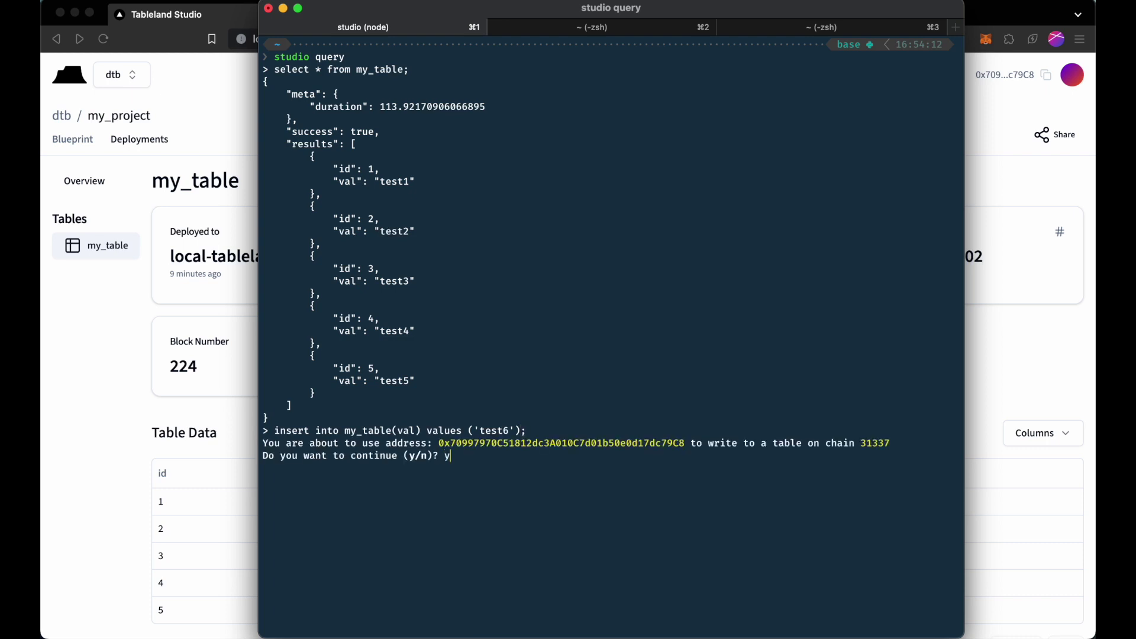
key("Return")
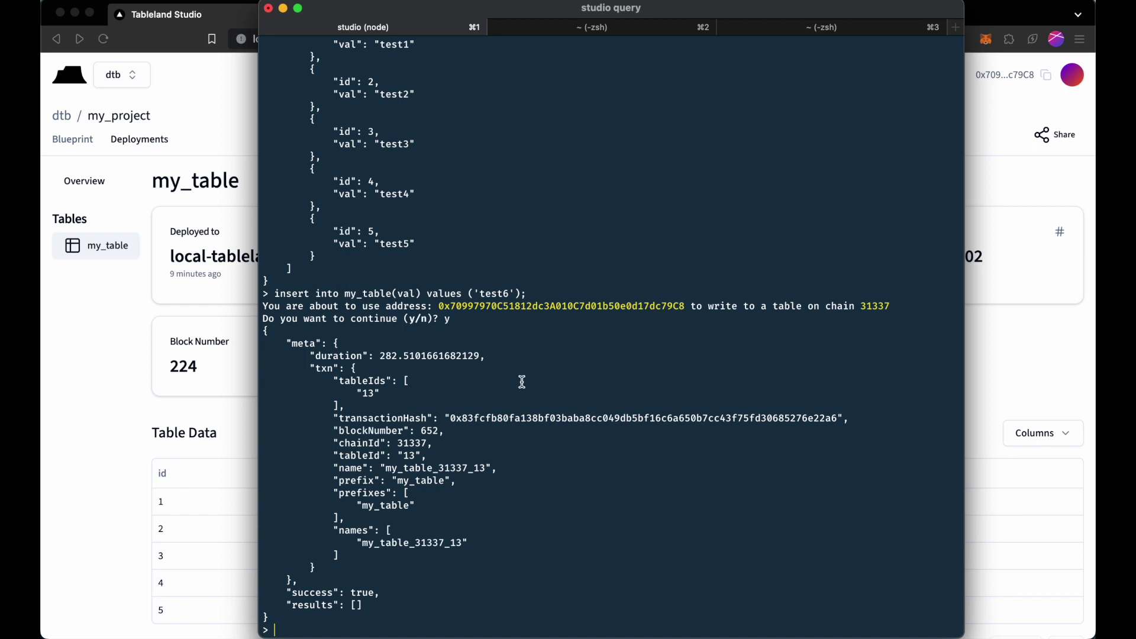
Rerun the select to verify the new test6 row, exit the session and clear.
type("y")
key("Up")
key("Up")
key("Return")
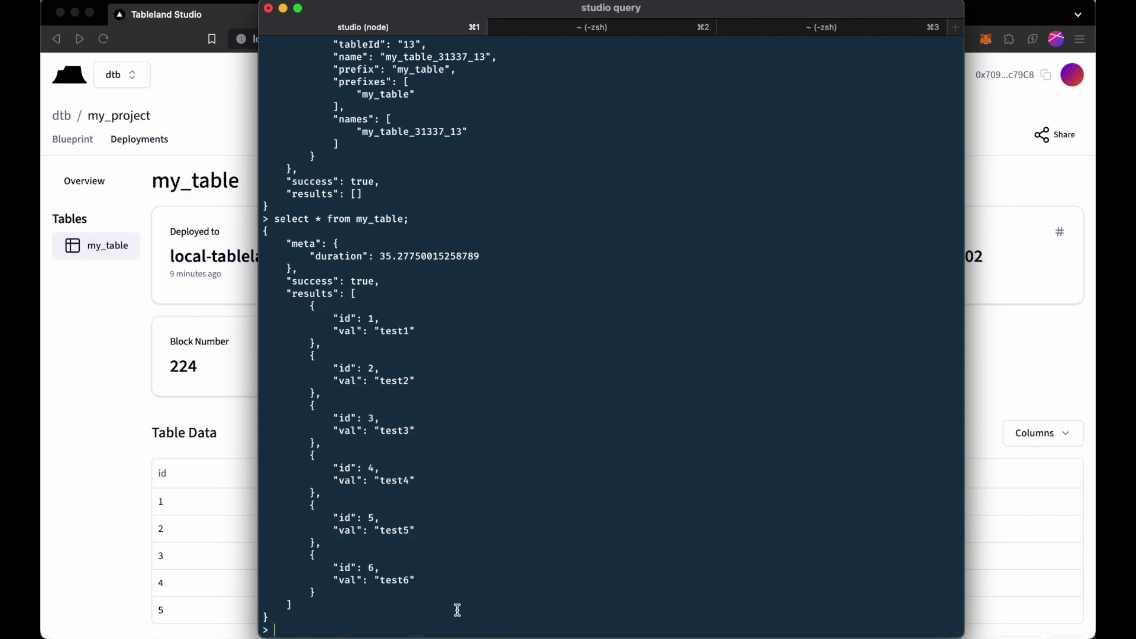
left_click_drag(354, 593, 471, 545)
key("ctrl+d")
type("clear")
key("Return")
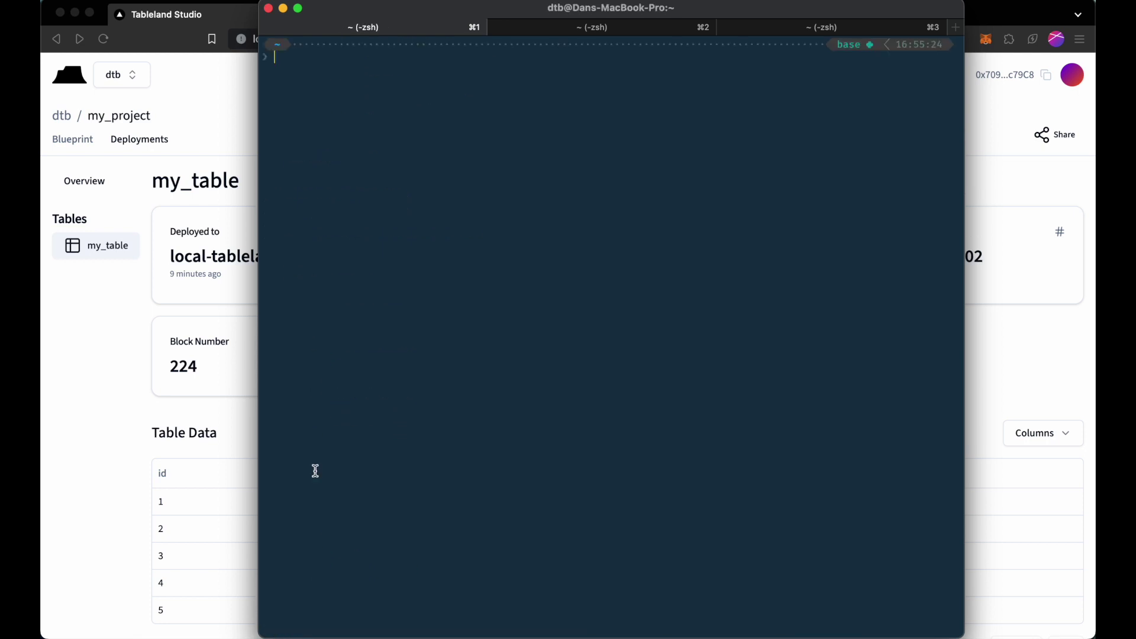
Go to team dtb's projects page via its breadcrumb and open the team selector.
left_click(131, 368)
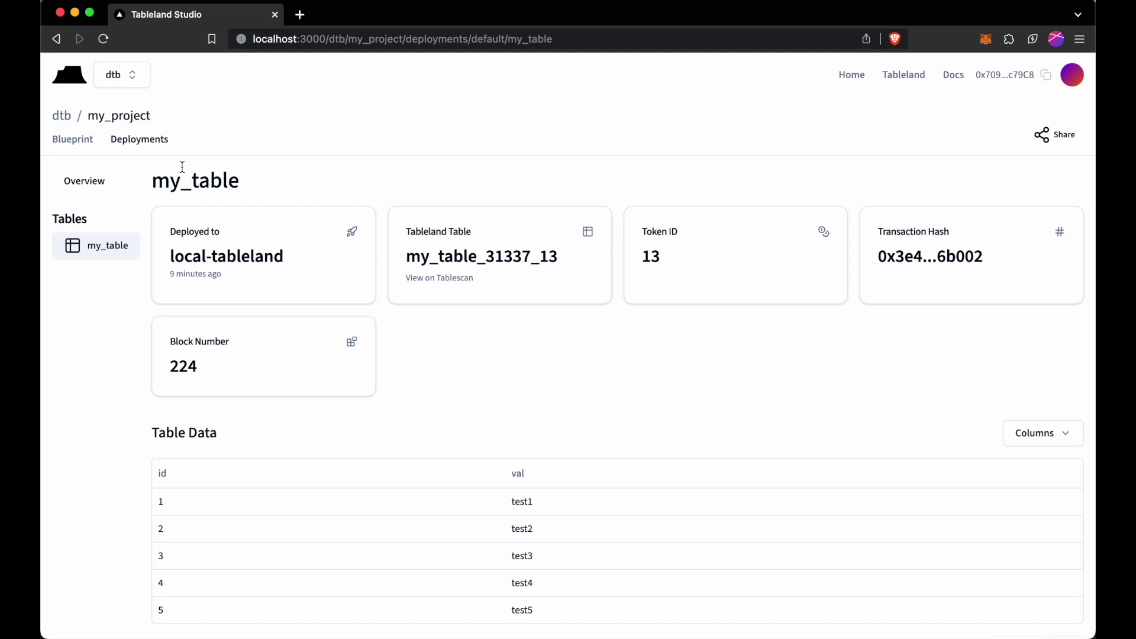
left_click(68, 121)
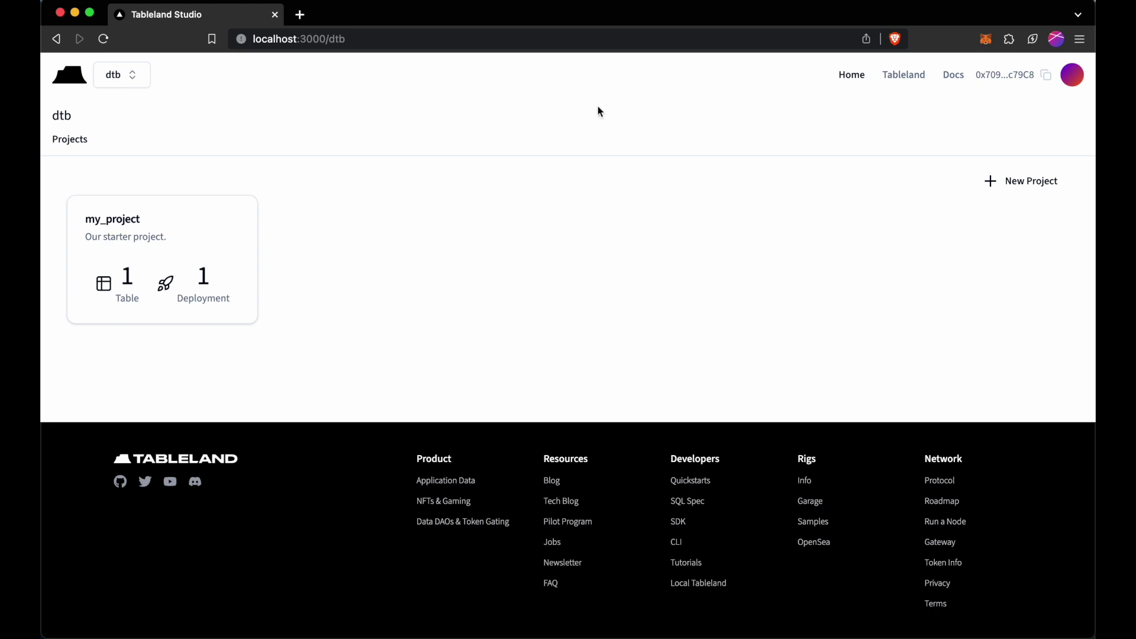
left_click(140, 80)
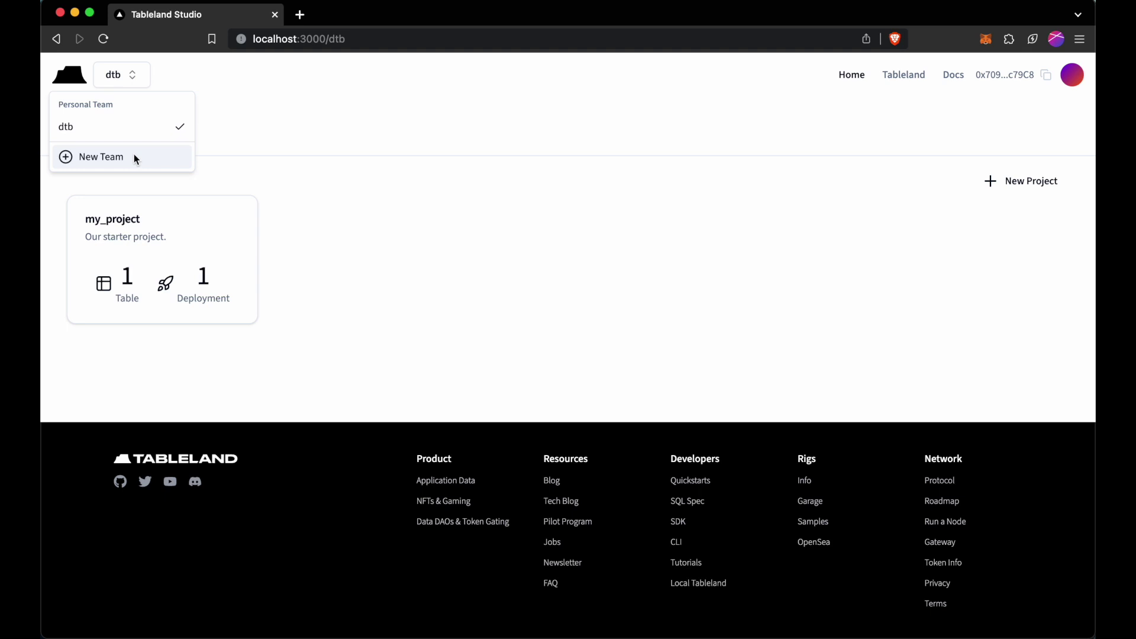
Create a new team named collabs.
key("Escape")
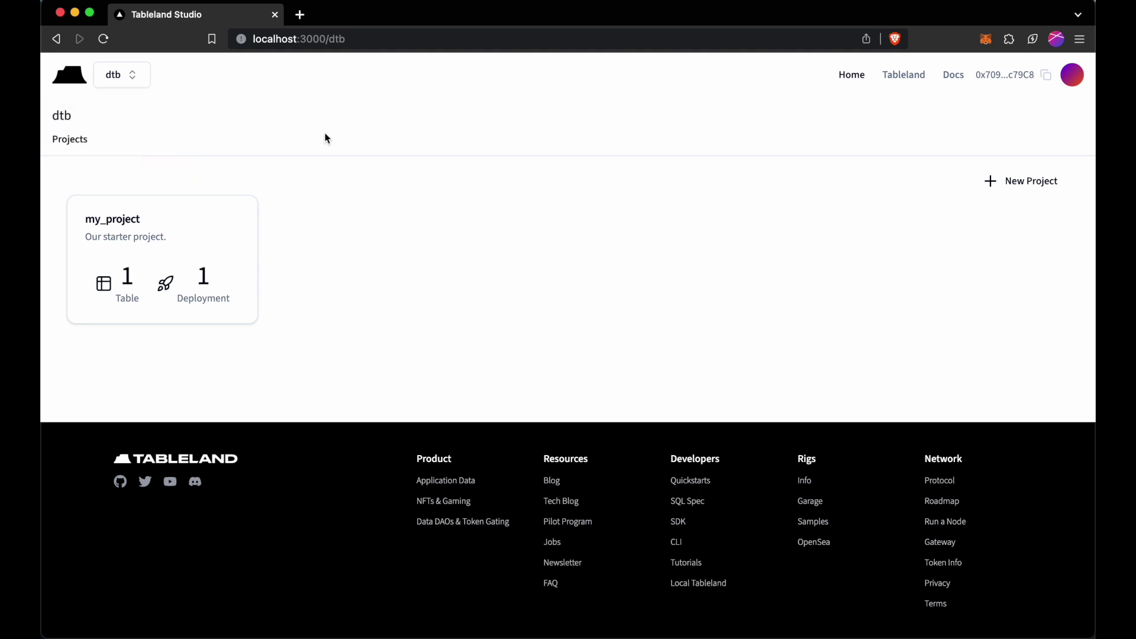
left_click(417, 177)
type("collabs")
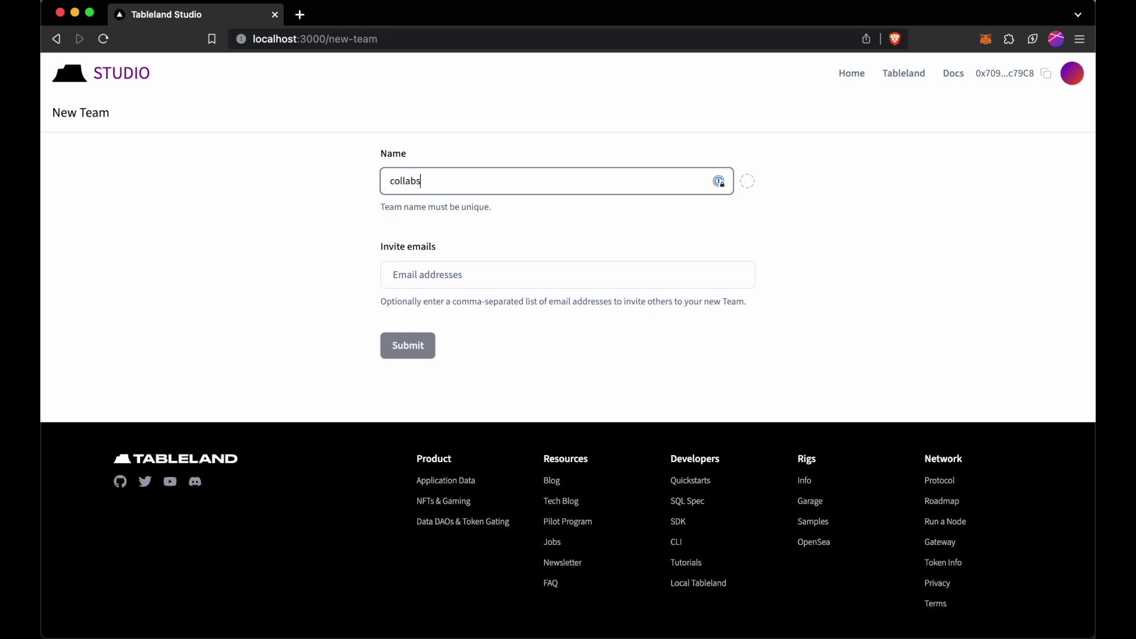
left_click(353, 253)
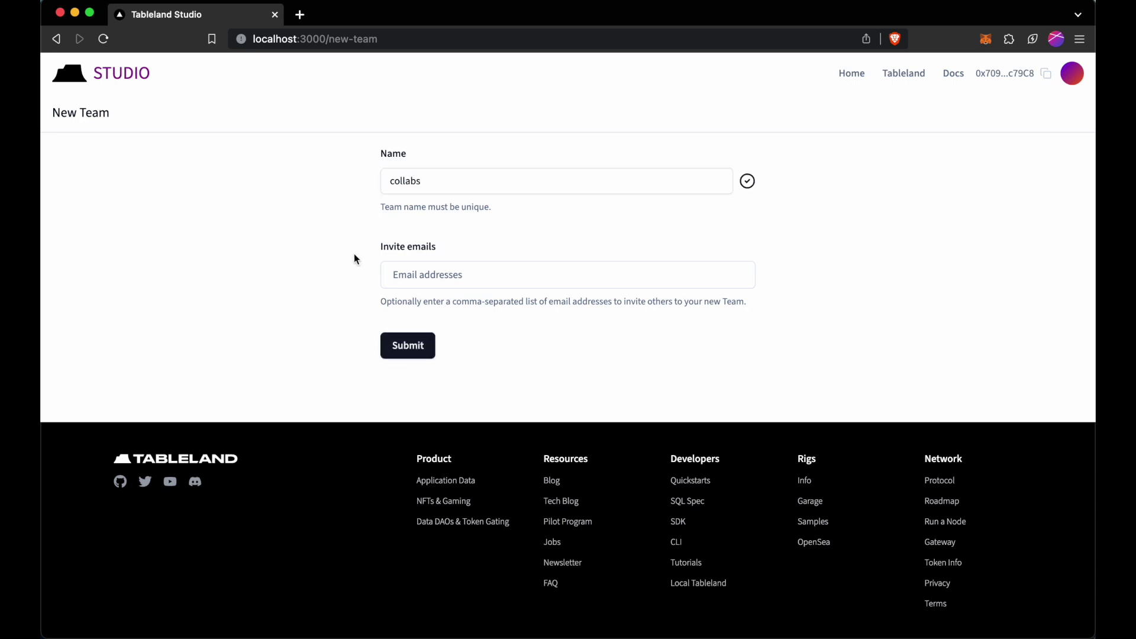
left_click(412, 347)
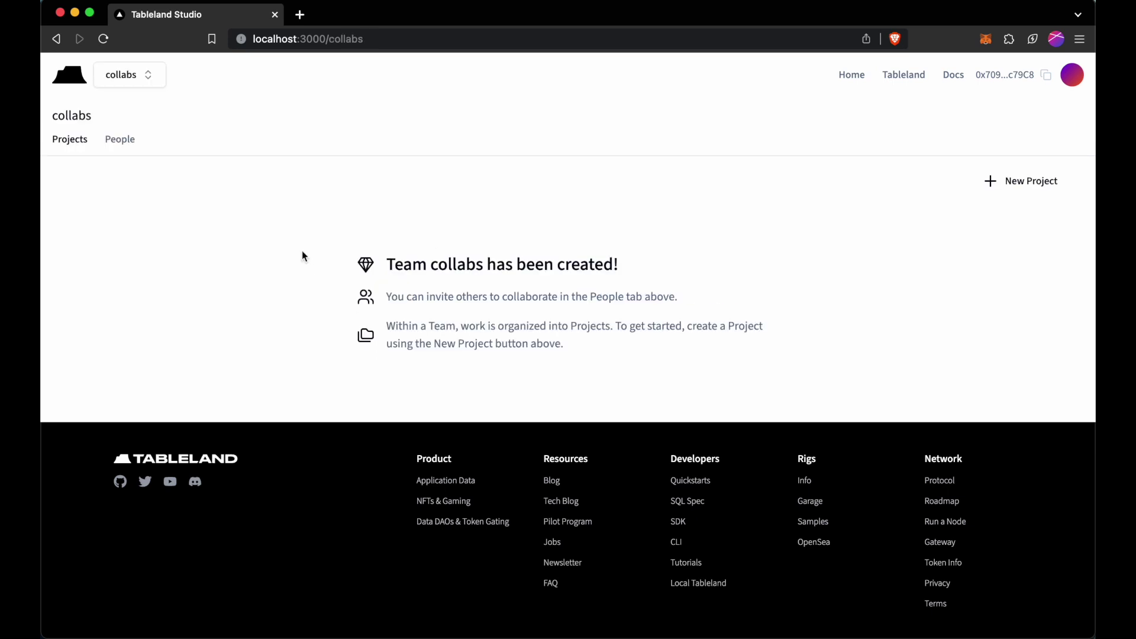
Look at the collabs People page, cancel a blank invite, and return to Projects.
left_click(127, 143)
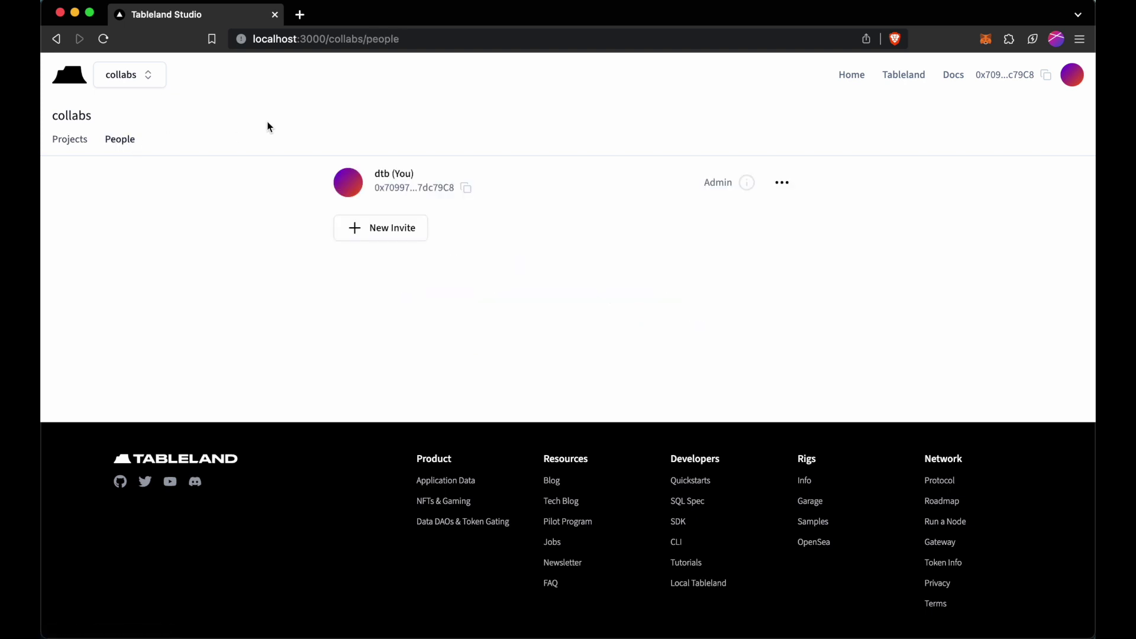
left_click(353, 232)
left_click(264, 255)
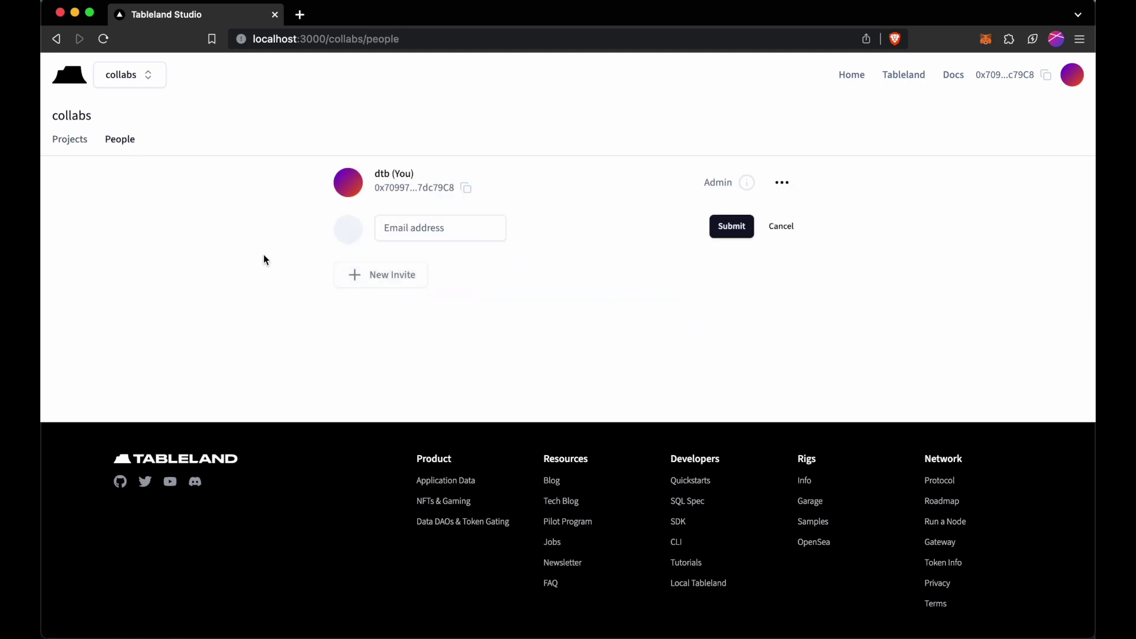
left_click(83, 145)
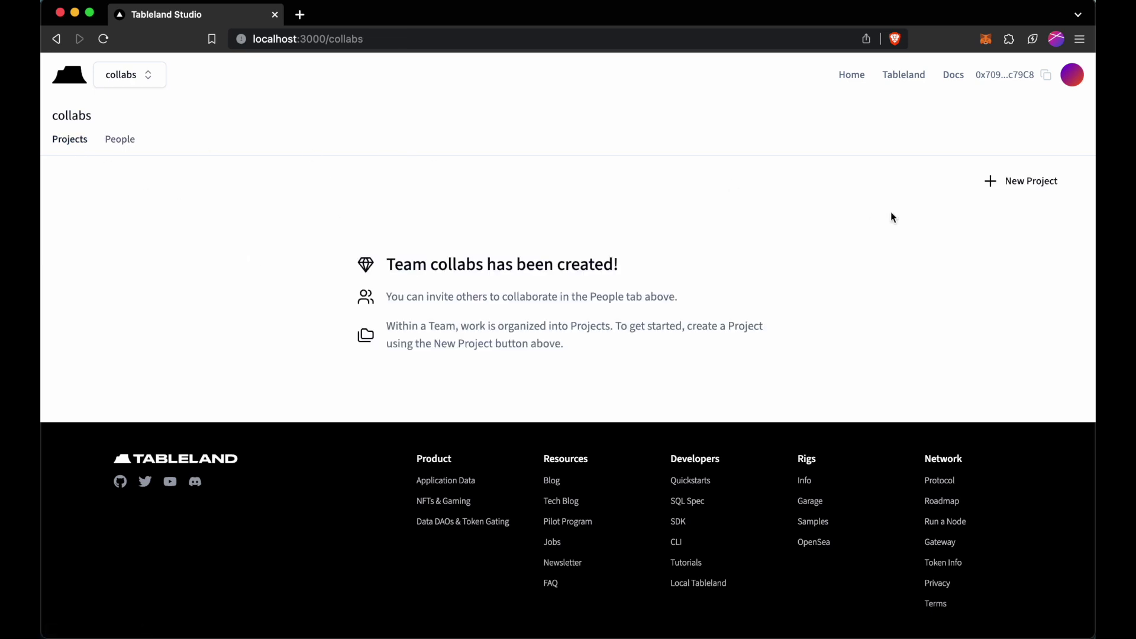
Create project collabs_project in team collabs, described "Collaboration with others.".
left_click(1017, 197)
left_click(443, 183)
type("co")
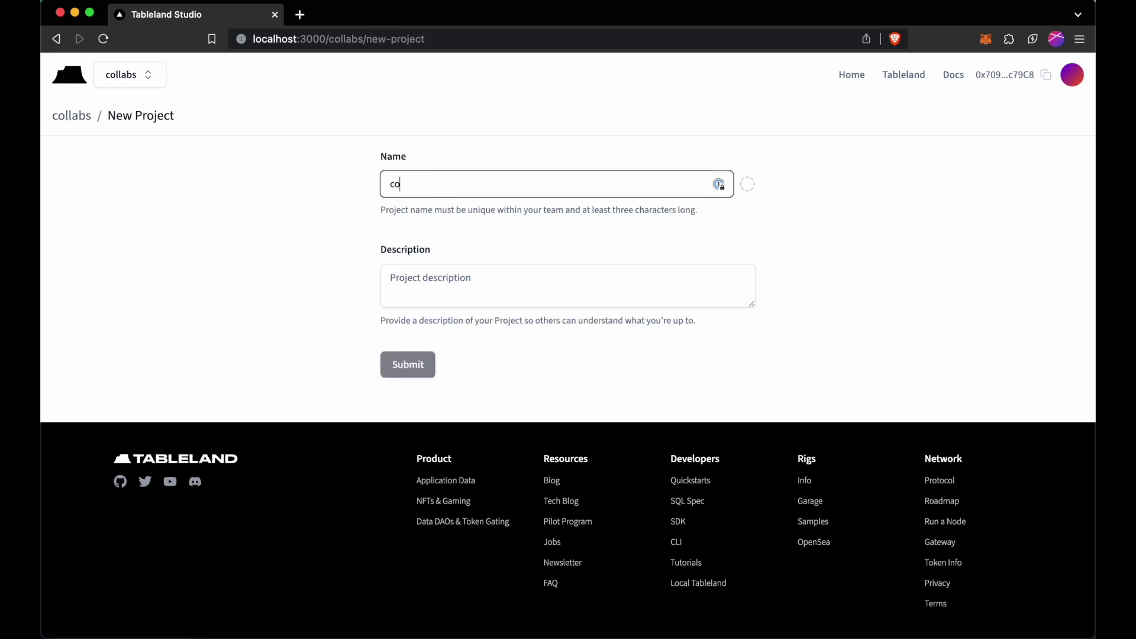
type("llabs_project")
left_click(453, 277)
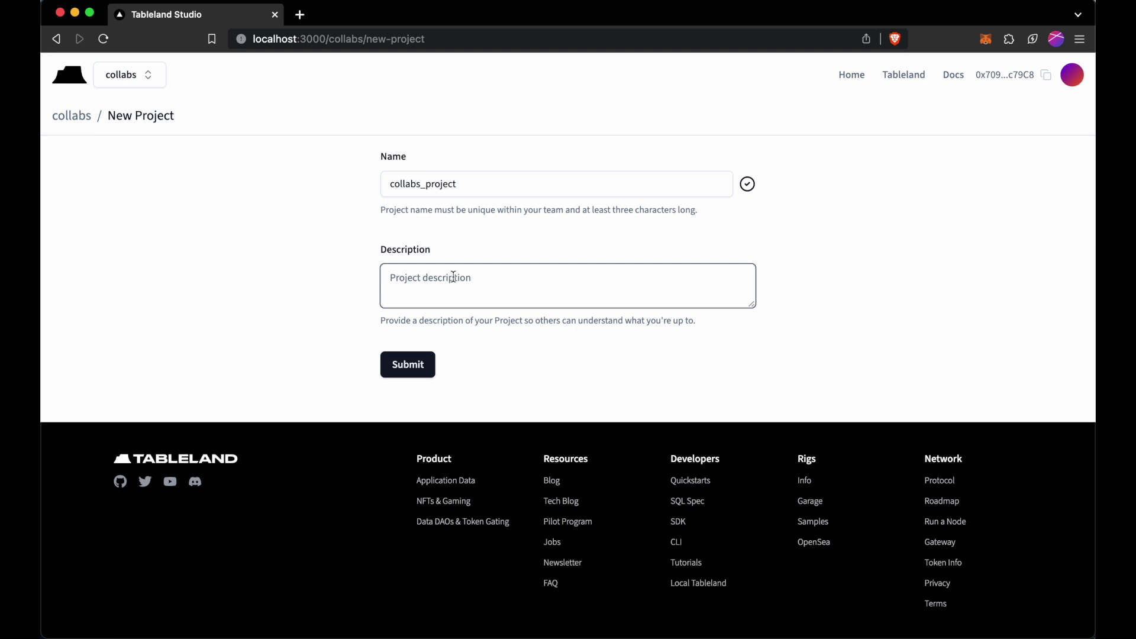
type("Collab")
type("oration with othe")
type("rs.")
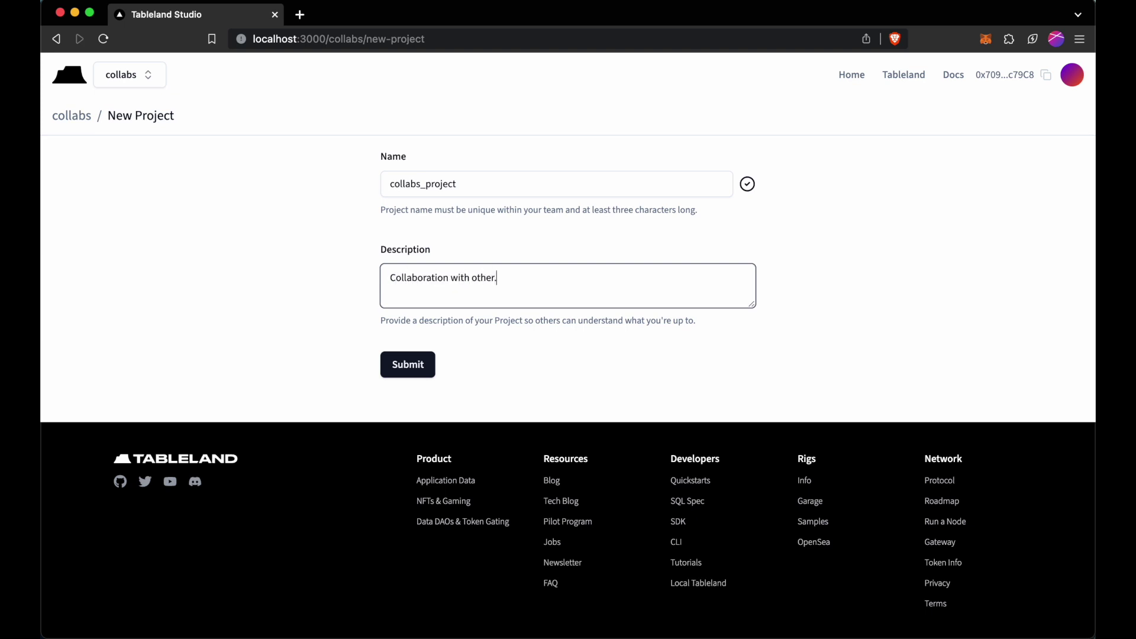
left_click(417, 367)
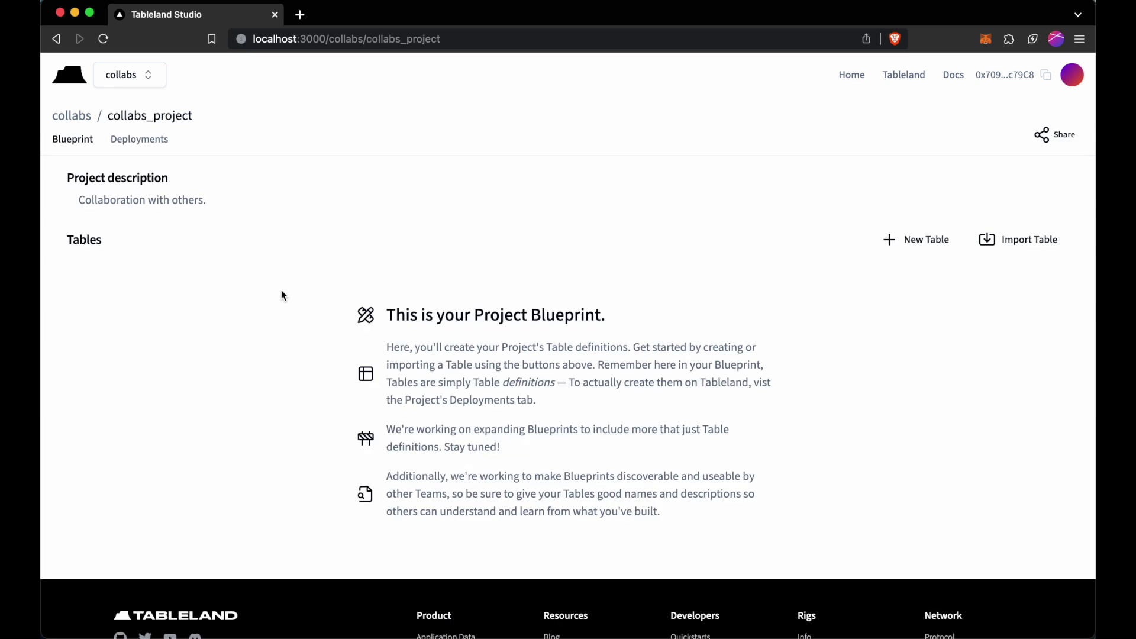
Open and close the team list, then bring up the terminal's third session.
left_click(151, 74)
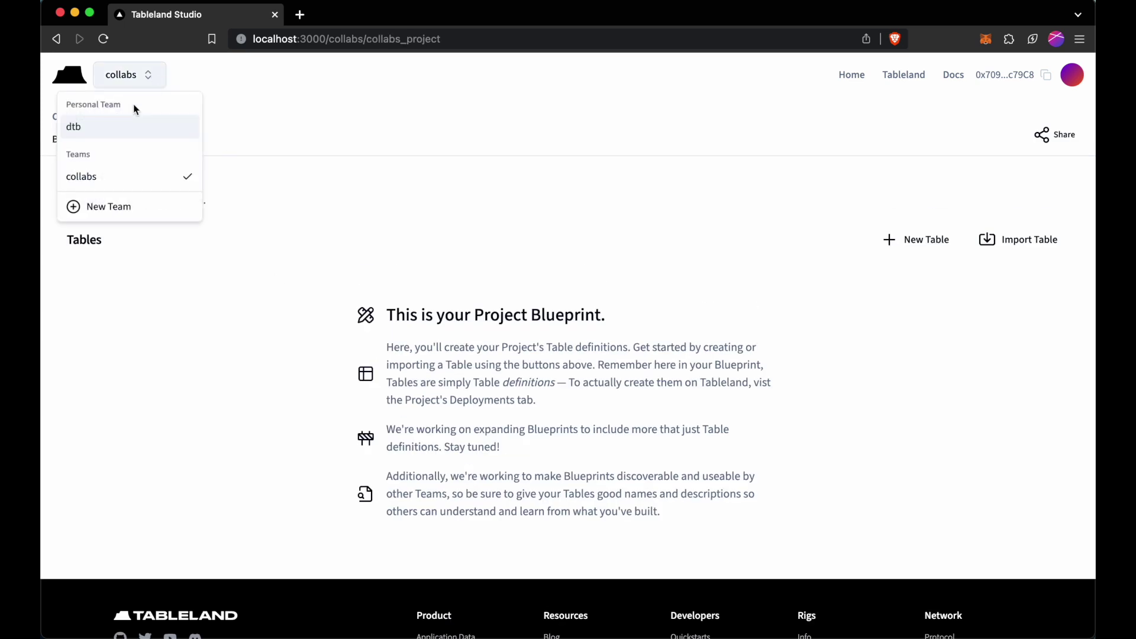
left_click(448, 190)
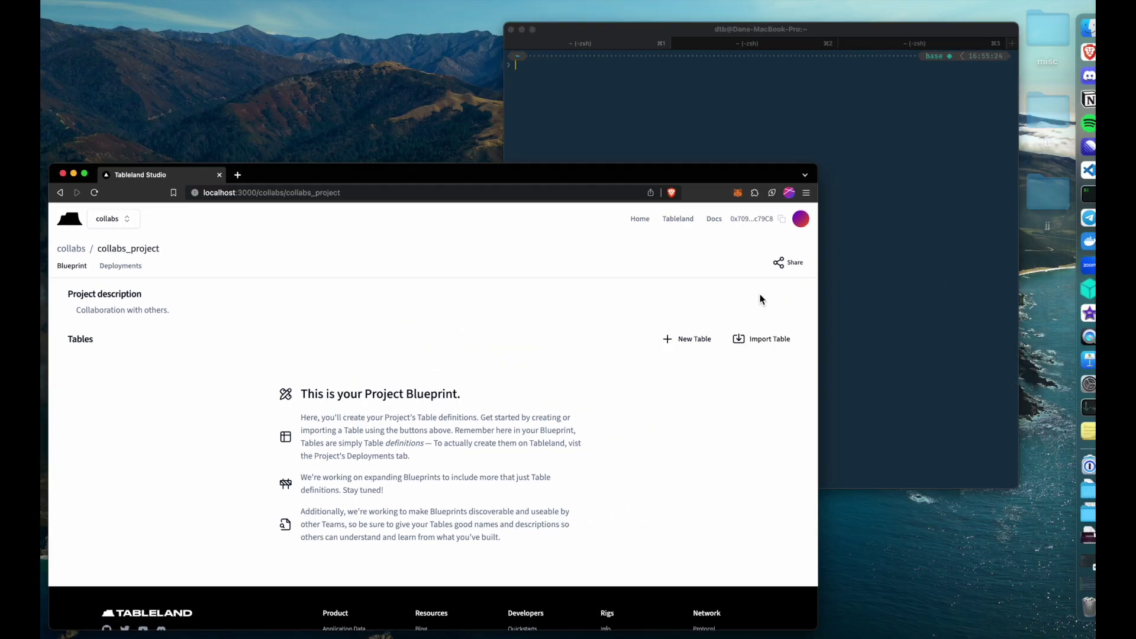
left_click(817, 208)
left_click(779, 27)
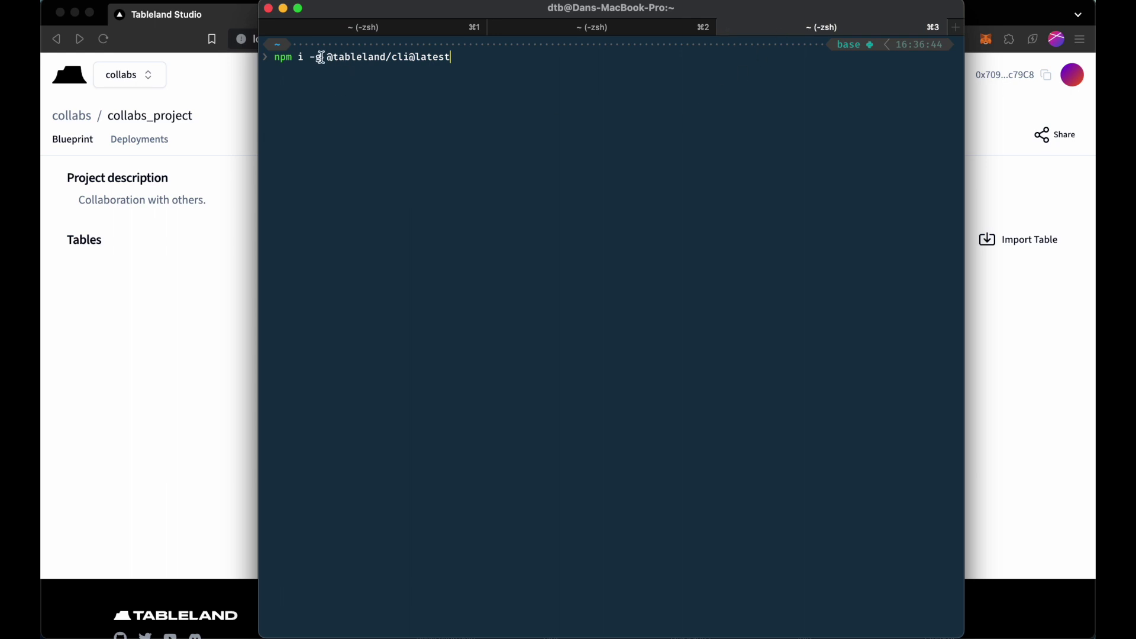
Clear the old install command, view tableland --help, then clear the screen.
left_click_drag(326, 58, 411, 59)
left_click(499, 59)
key("ctrl+u")
type("tableland --help")
key("Return")
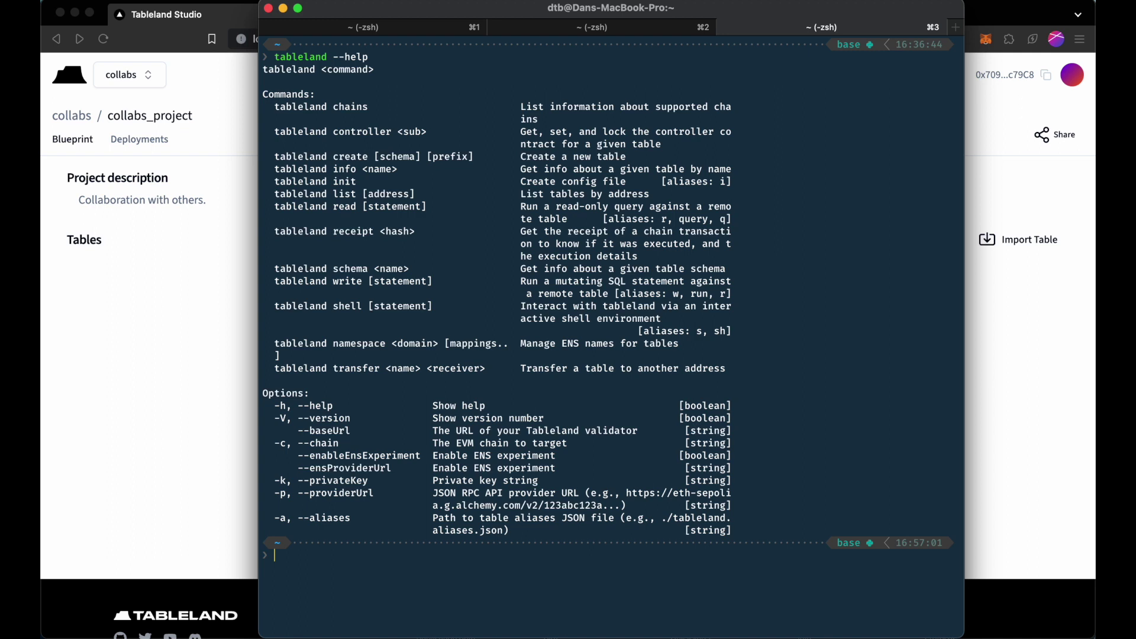
type("clear")
key("Return")
Create new_table on local-tableland with tableland create and copy the returned name new_table_31337_14.
type("tableland create")
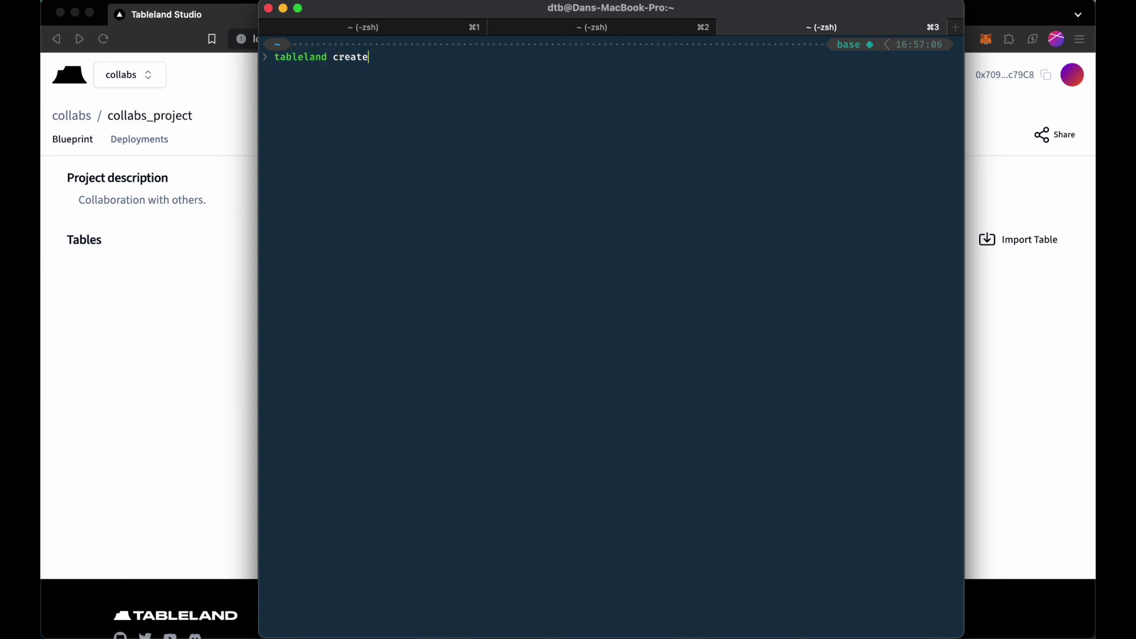
key("Up")
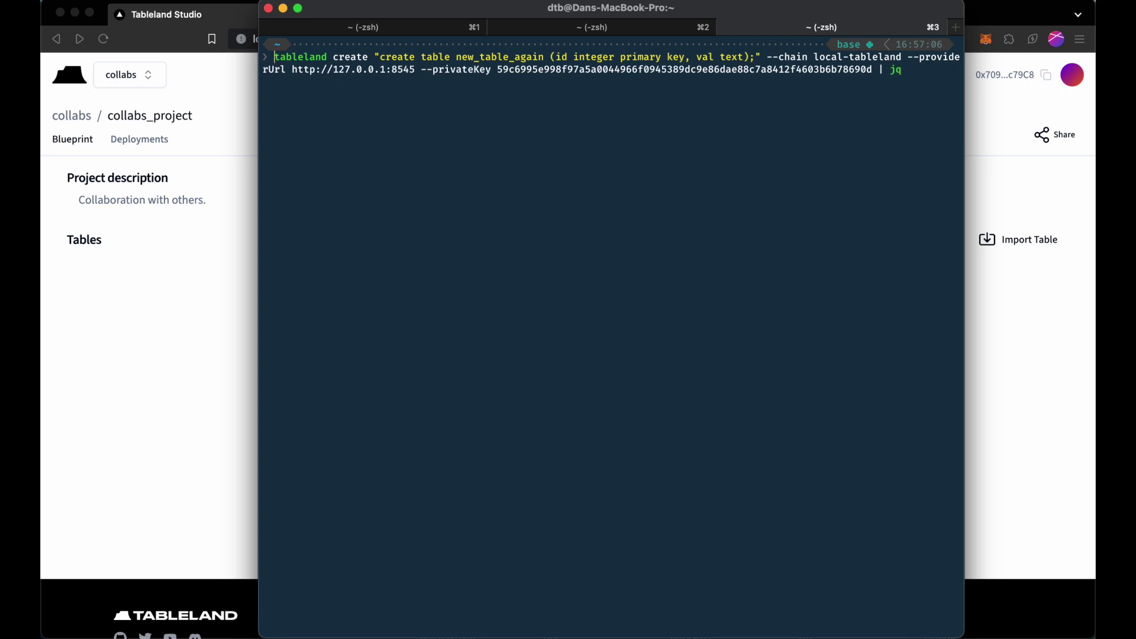
left_click(480, 56)
key("Right")
key("Right")
key("Right")
key("Right")
key("Right")
key("Right")
key("Right")
key("Right")
key("Right")
key("Delete")
key("Delete")
key("BackSpace")
key("BackSpace")
key("BackSpace")
key("BackSpace")
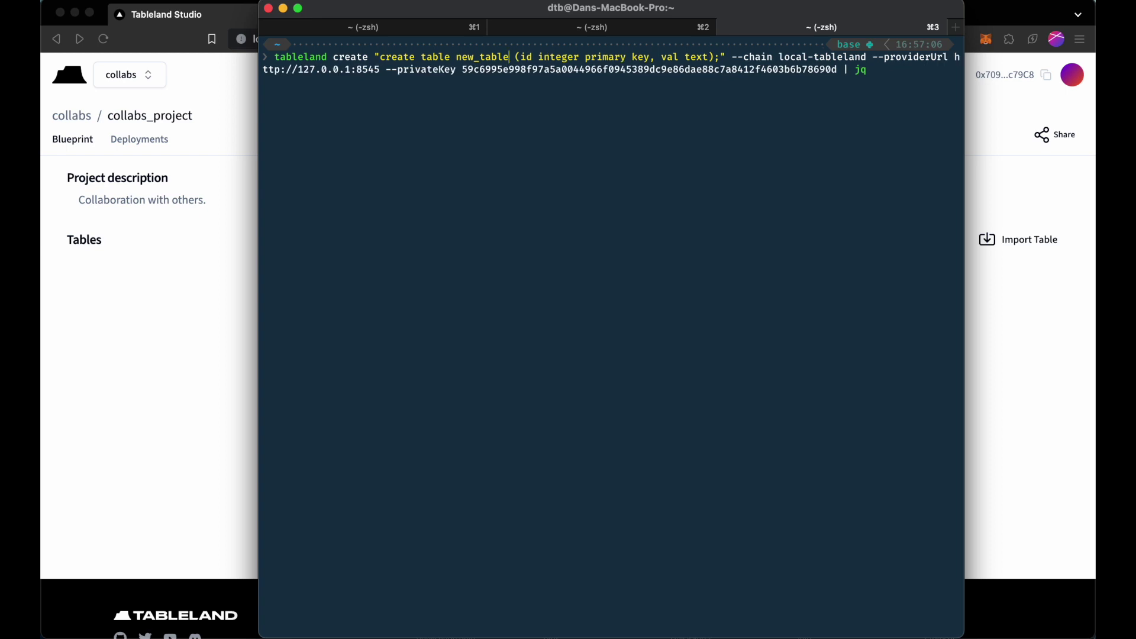
key("Return")
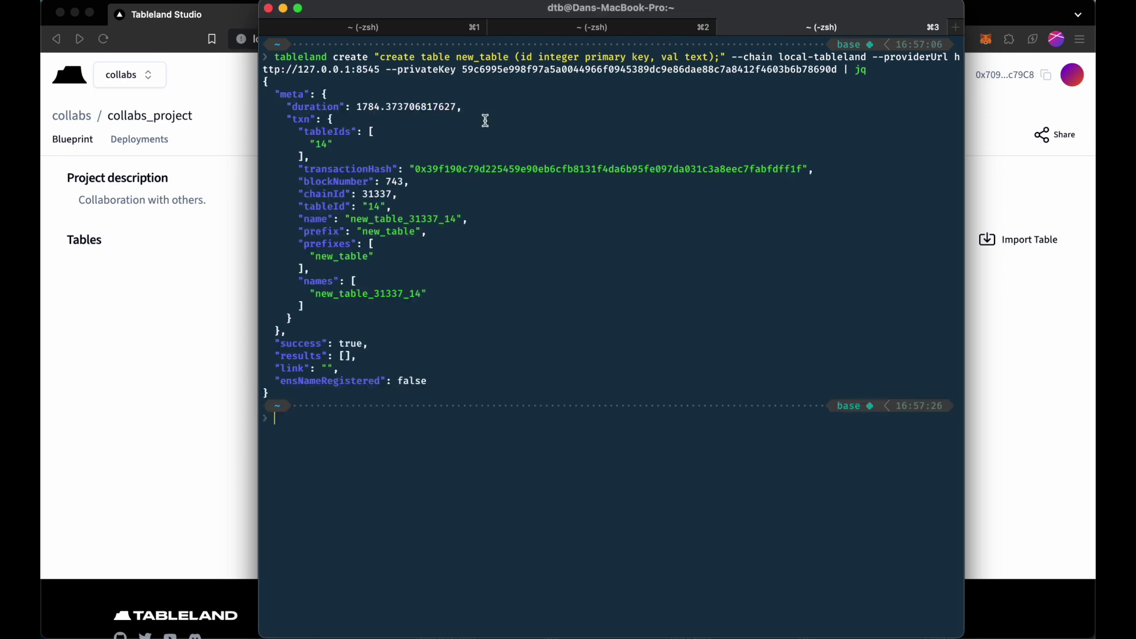
double_click(420, 219)
key("super+c")
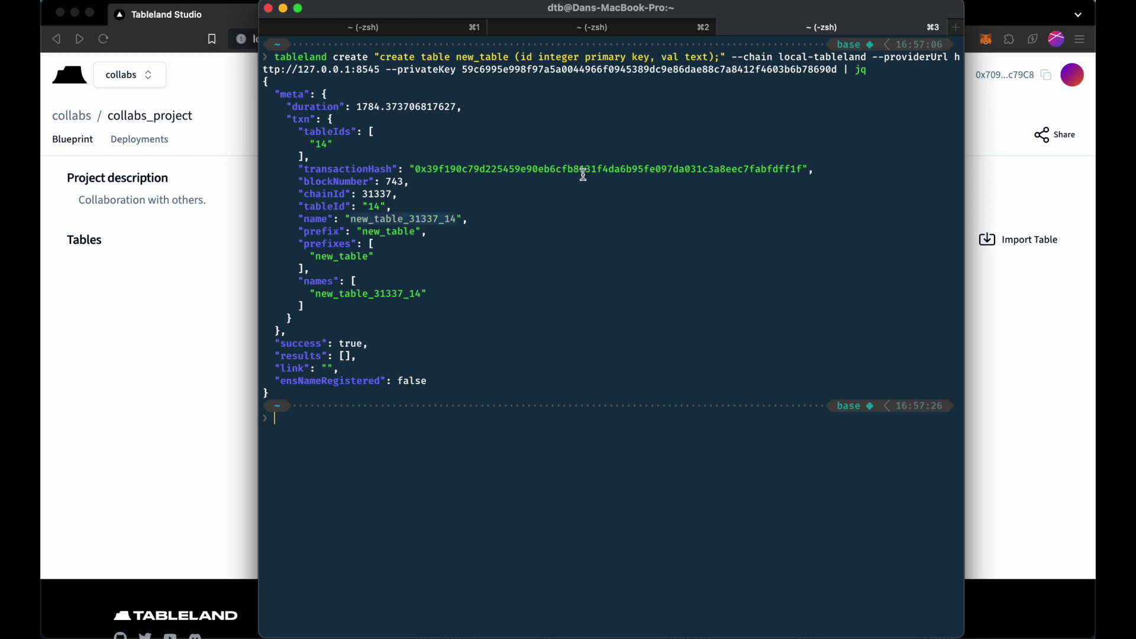
left_click(215, 285)
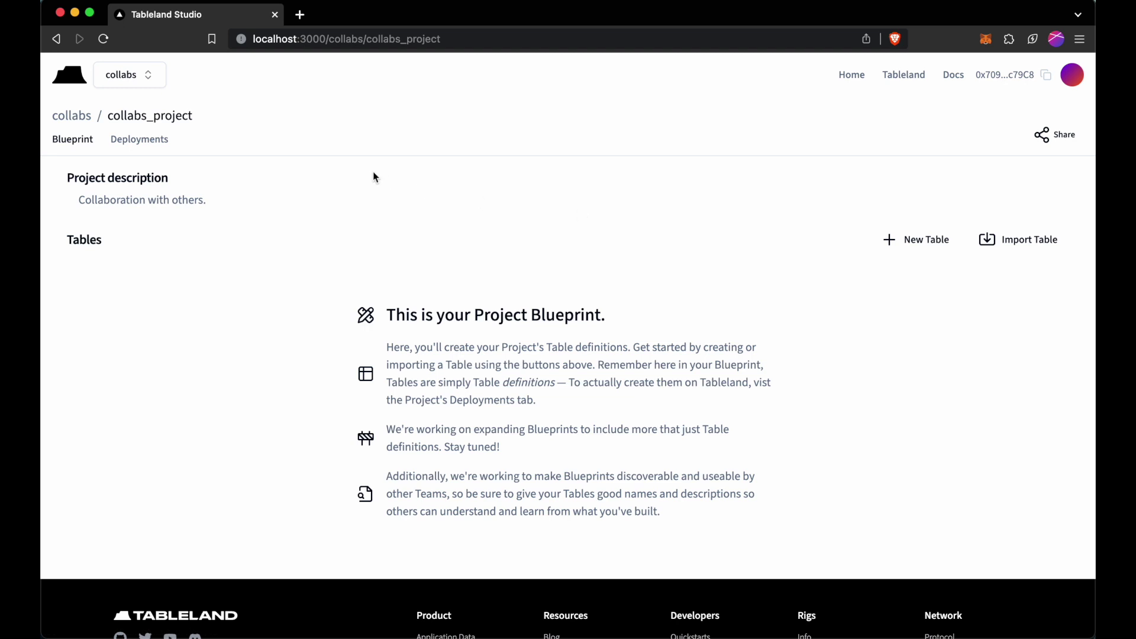
In Import Table, choose chain Hardhat (31337) and enter table ID 14.
left_click(395, 187)
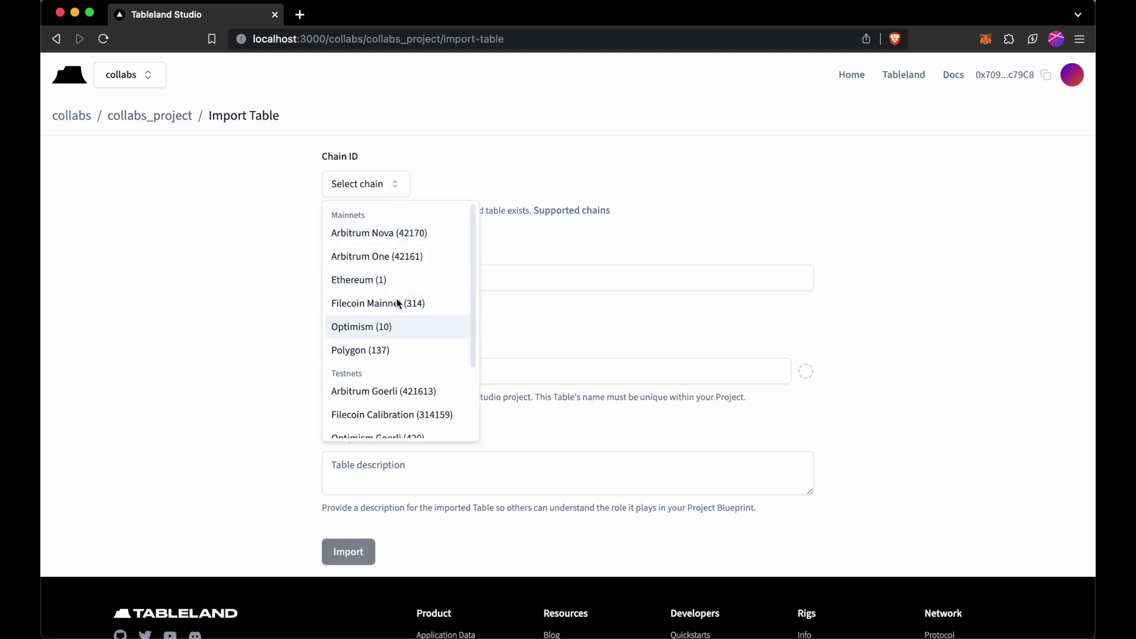
scroll(428, 326, "down", 3)
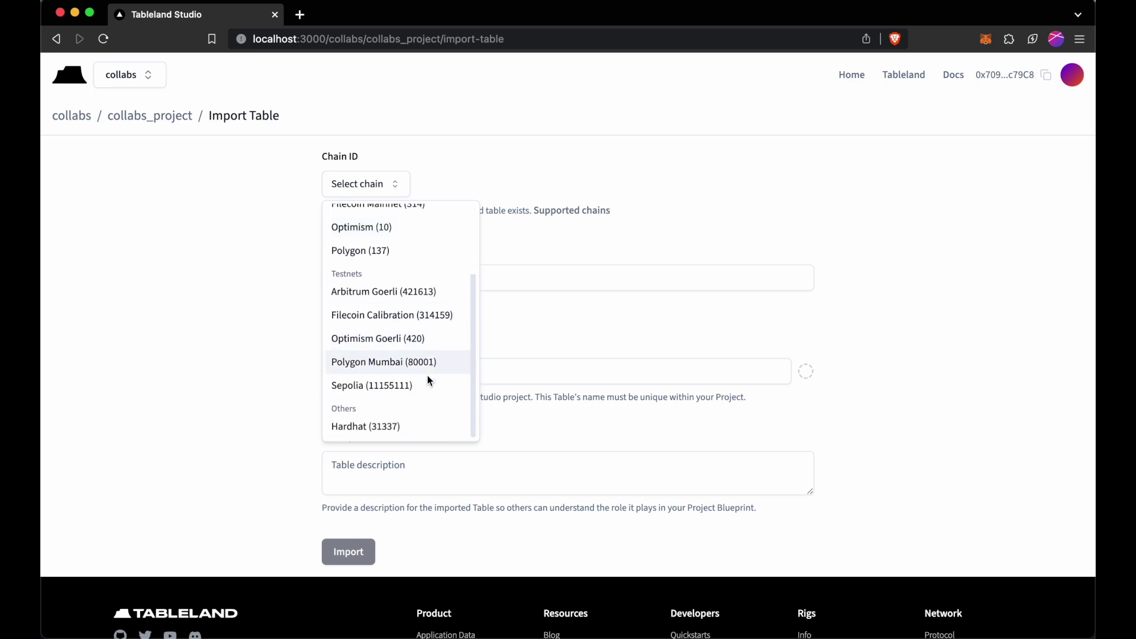
left_click(424, 427)
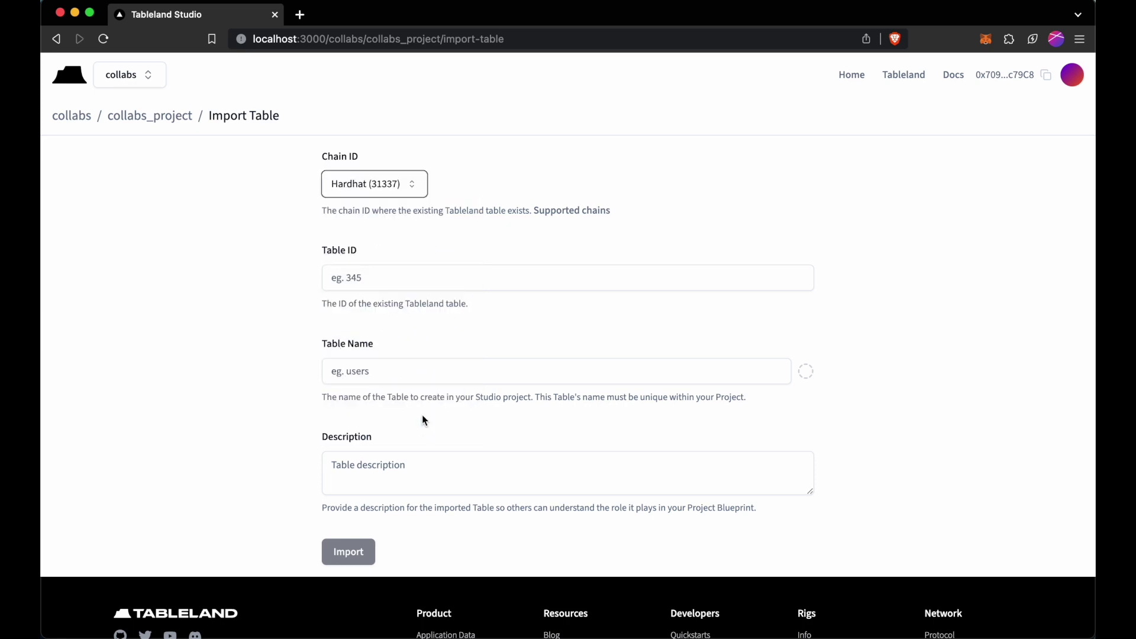
left_click(404, 282)
key("super+v")
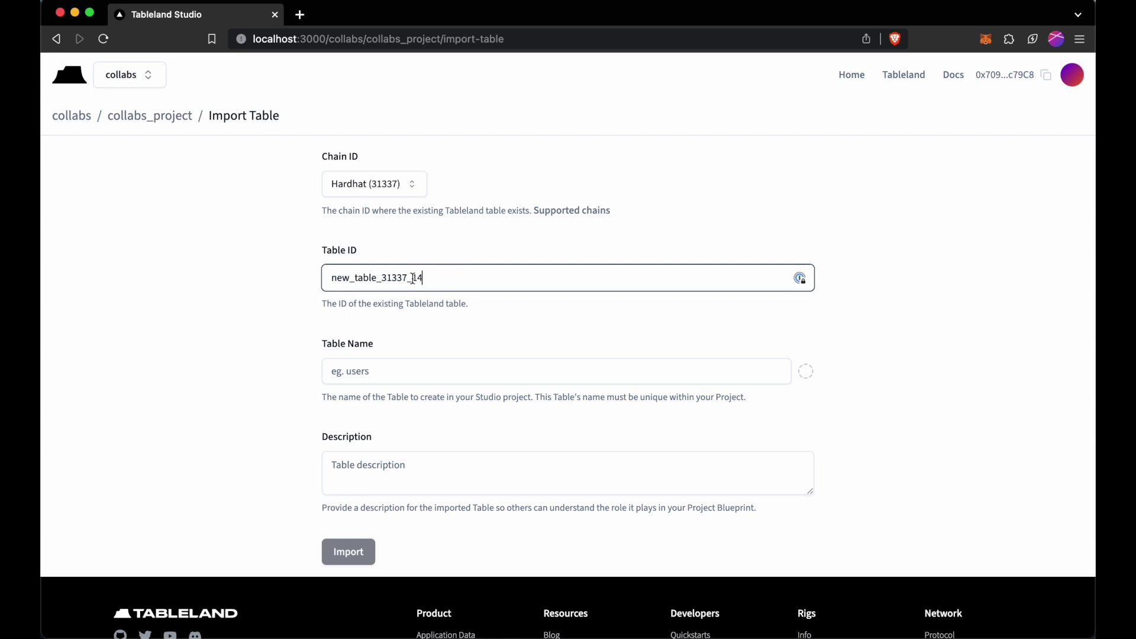
left_click_drag(413, 278, 248, 281)
key("super+c")
key("BackSpace")
Name the table new_table, describe it "Our new table.", and import it.
left_click(424, 373)
key("super+v")
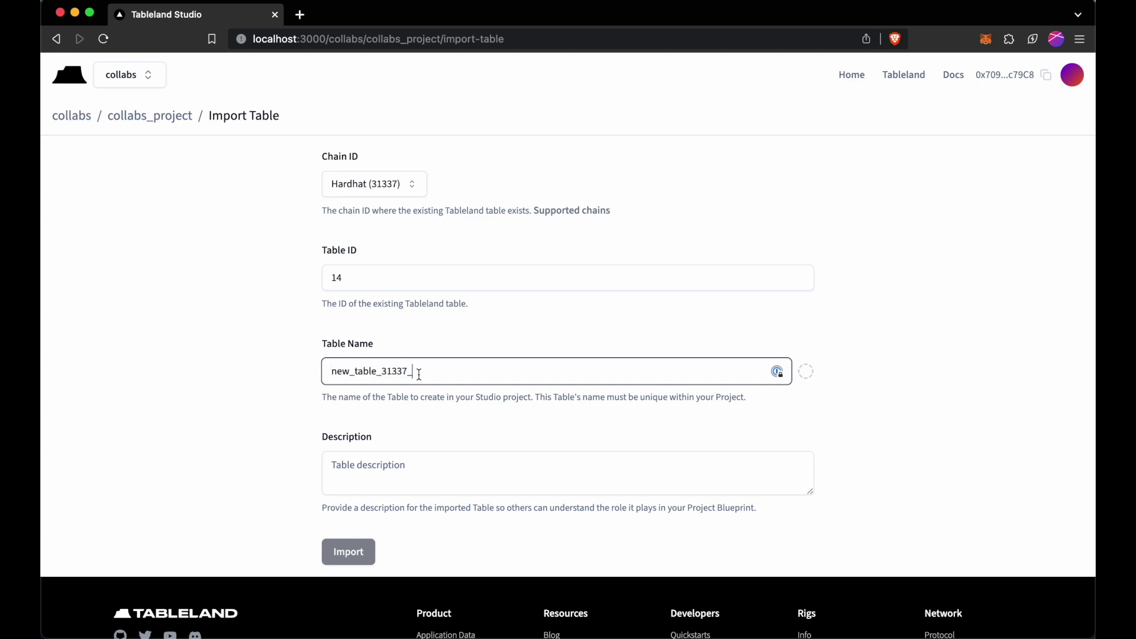
left_click_drag(376, 371, 527, 370)
key("BackSpace")
left_click(456, 466)
type("O")
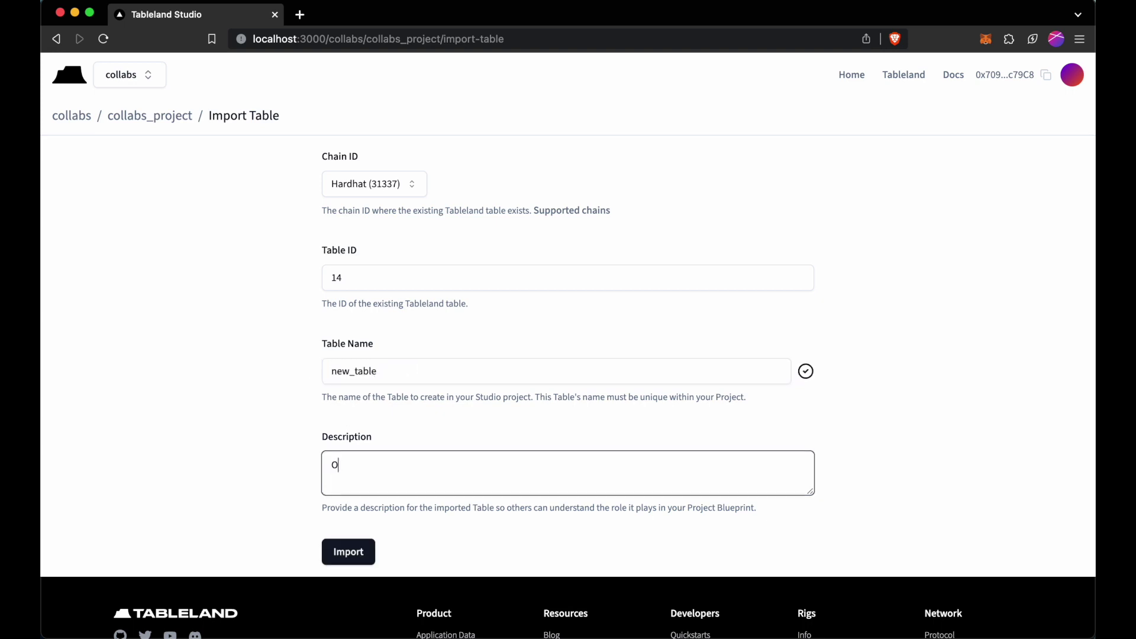
type("ur new table.")
left_click(366, 550)
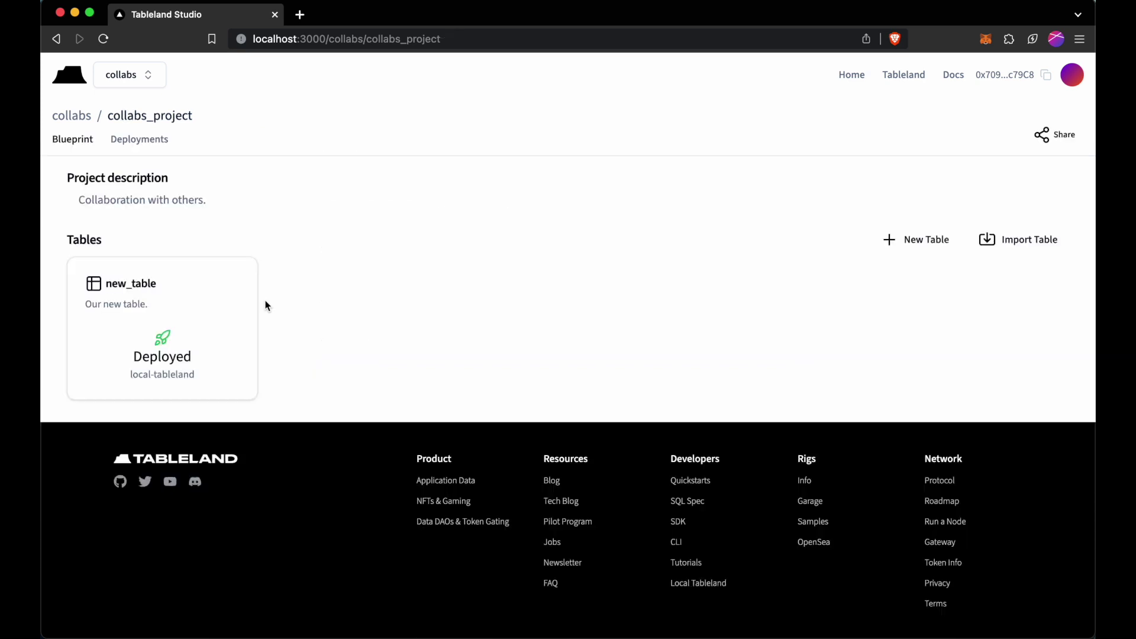
Inspect new_table and its local-tableland deployment, then return to the blueprint.
left_click(179, 320)
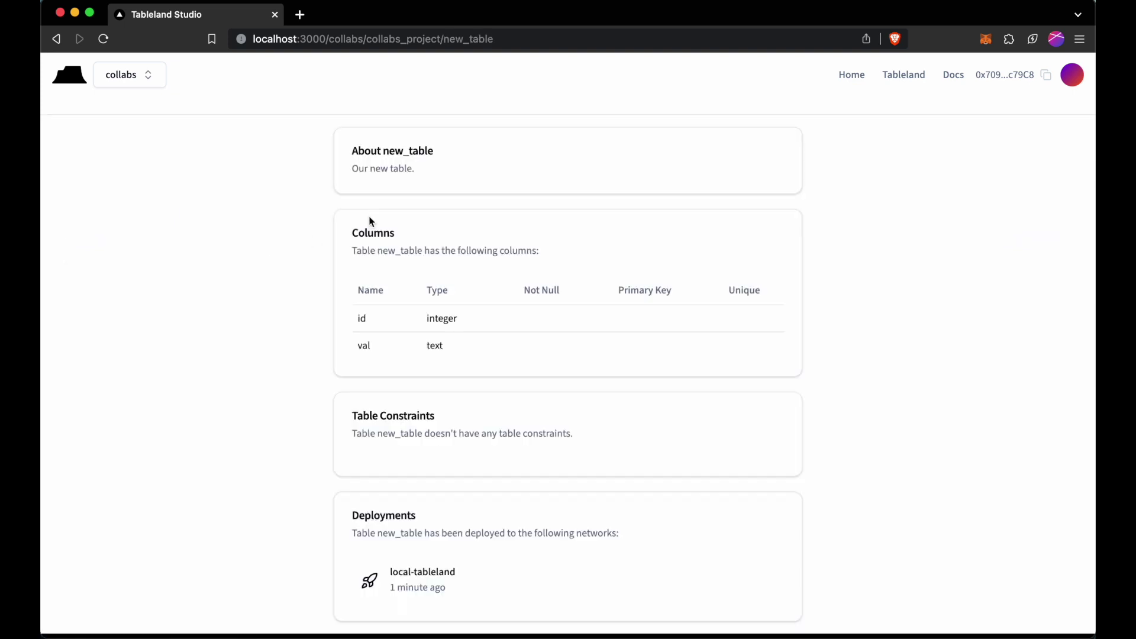
scroll(324, 291, "down", 2)
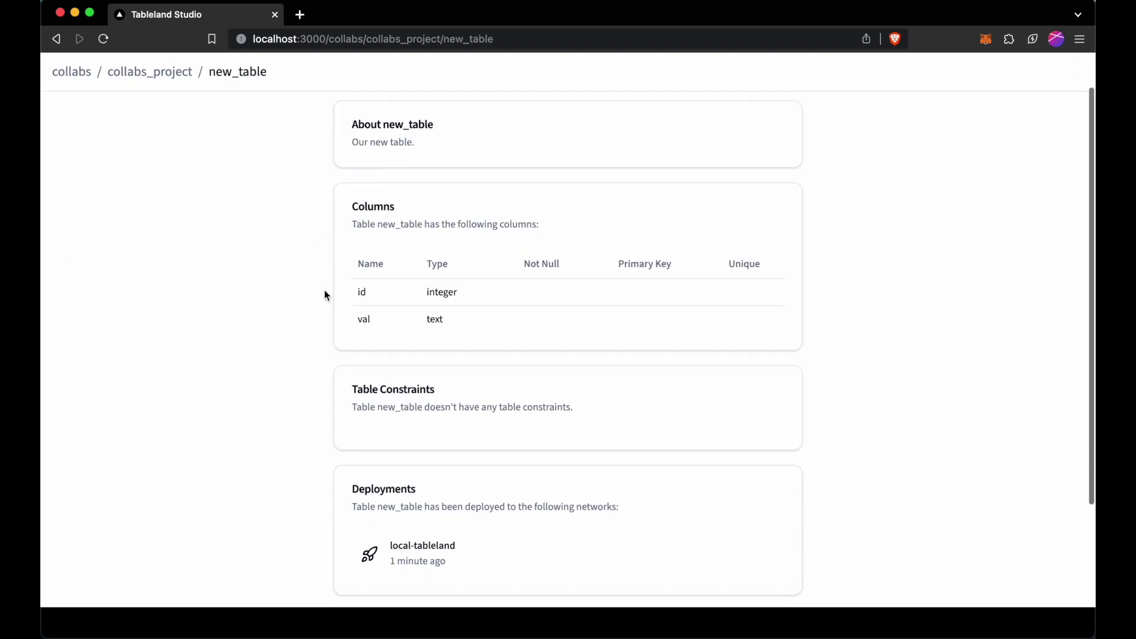
left_click(469, 546)
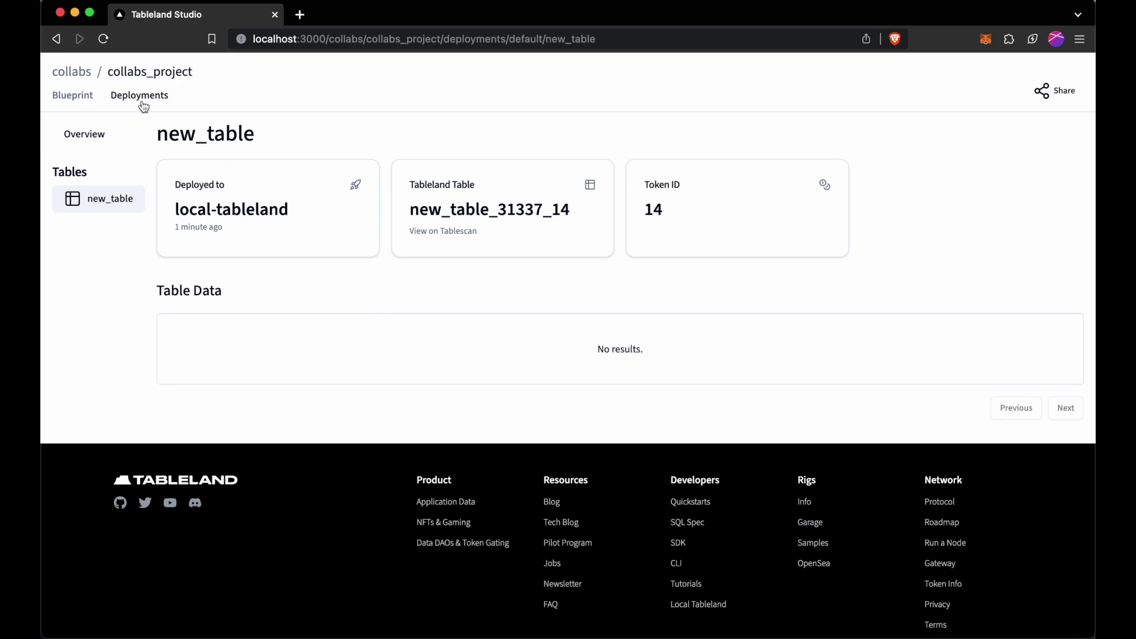
left_click(89, 98)
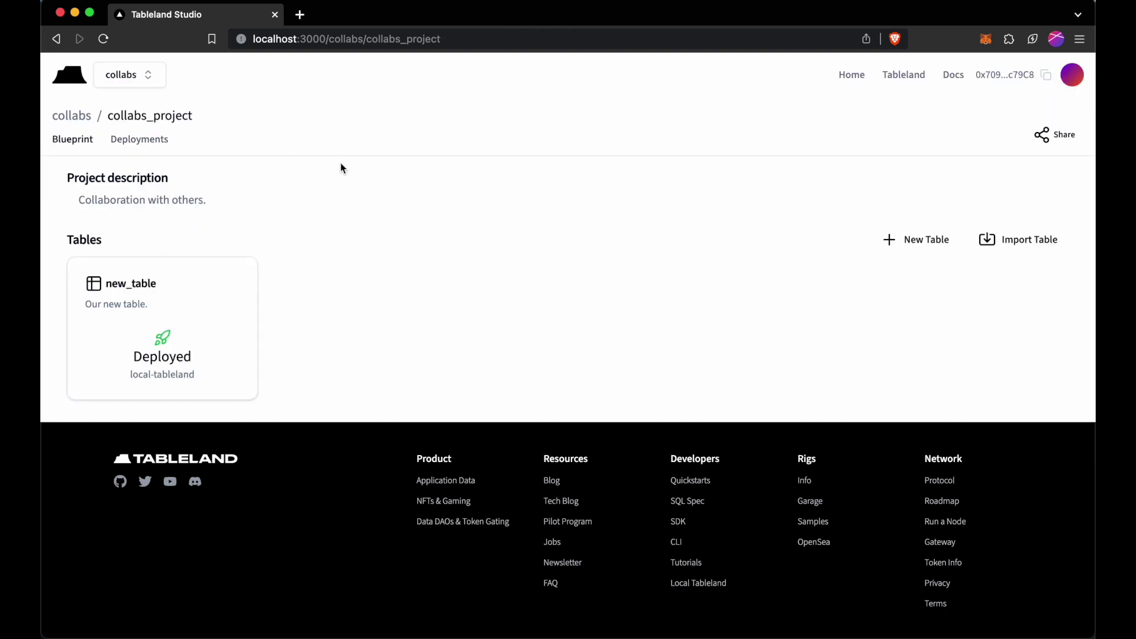
Start a new table named other_table with the description "Our other table.".
left_click(900, 244)
type("other_table")
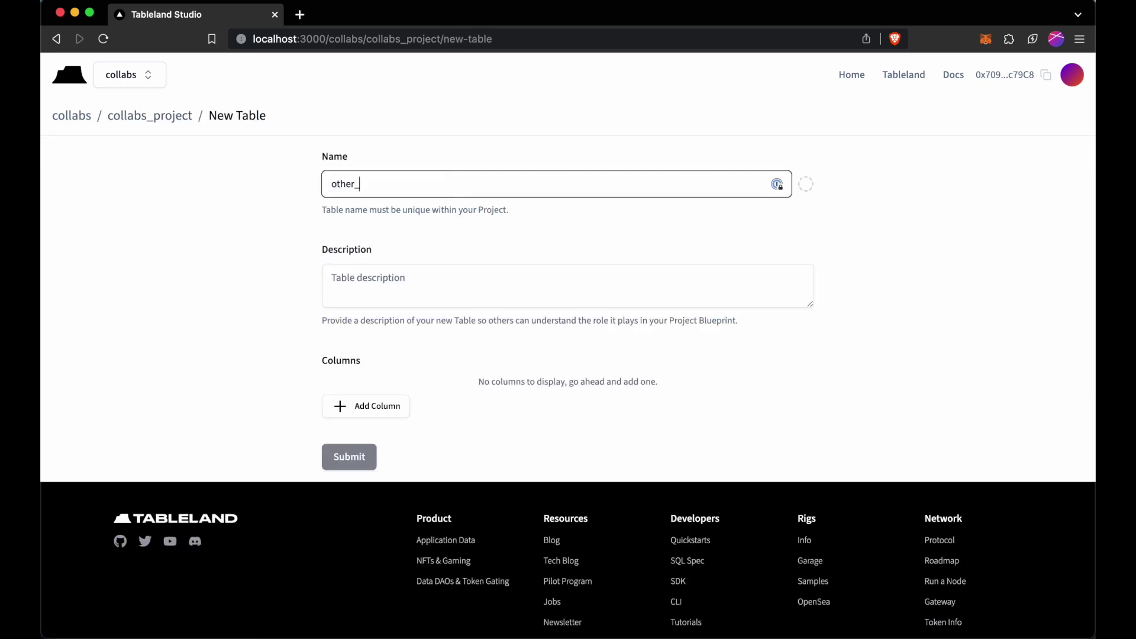
left_click(433, 275)
type("O")
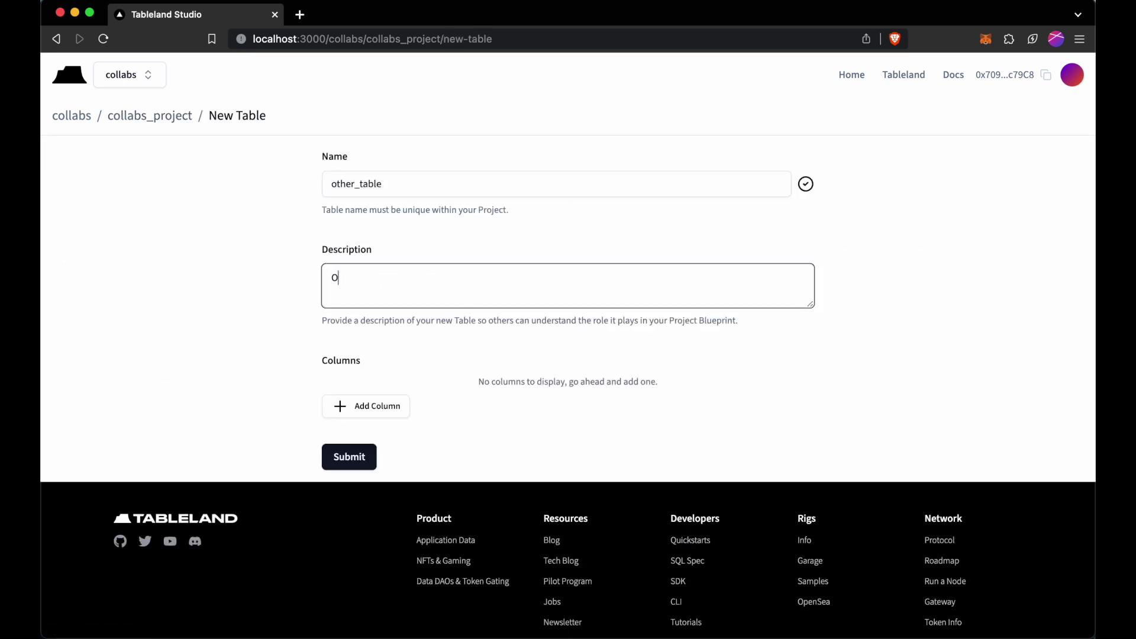
type("ur other table.")
Add an id primary-key column and a val Text column, then create other_table.
left_click(358, 407)
left_click(381, 418)
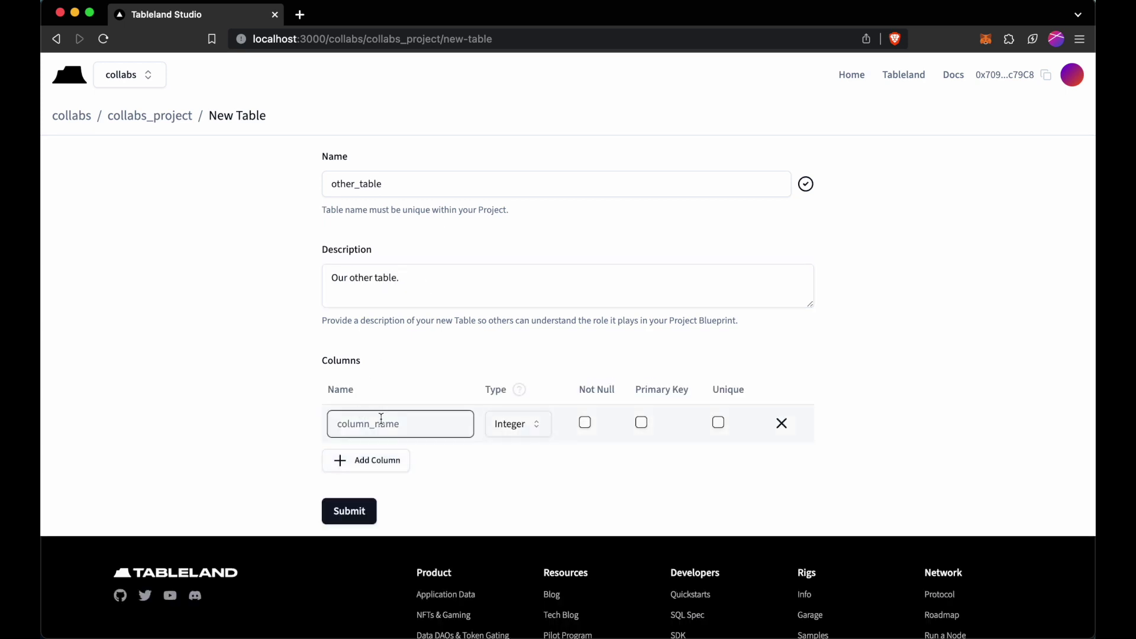
type("id")
left_click(641, 422)
left_click(393, 460)
left_click(426, 461)
type("val")
left_click(524, 468)
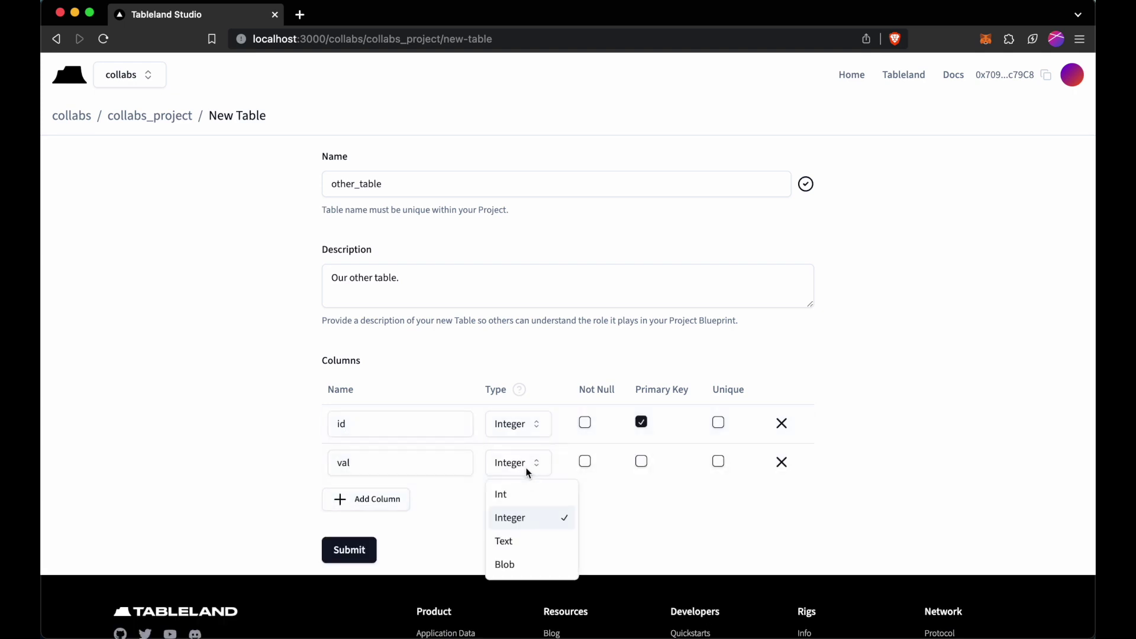
left_click(527, 543)
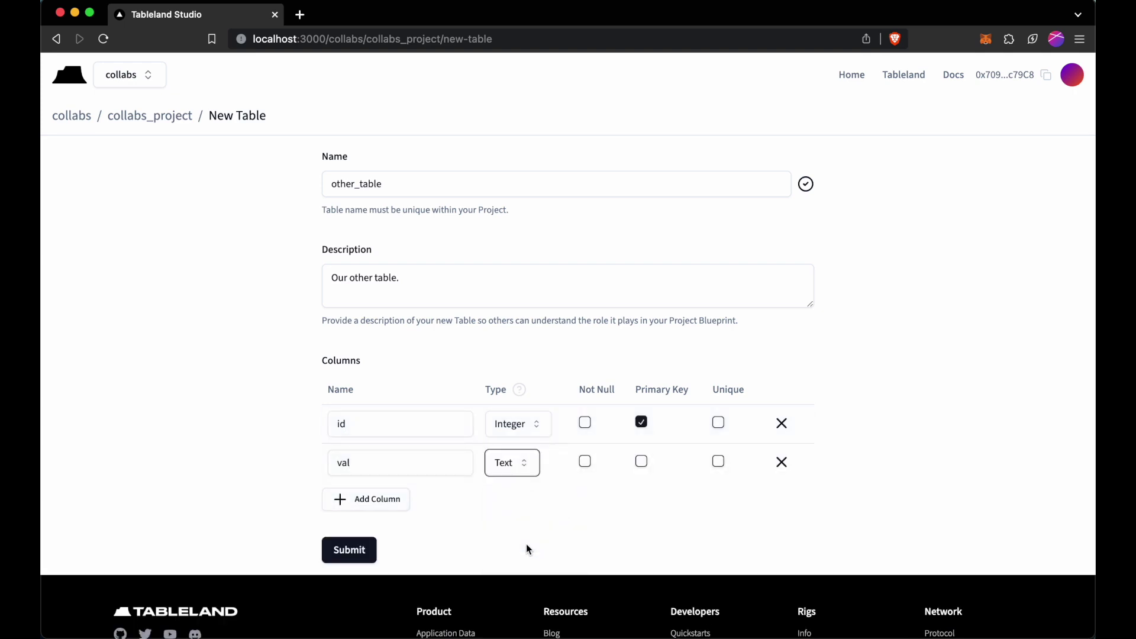
left_click(364, 550)
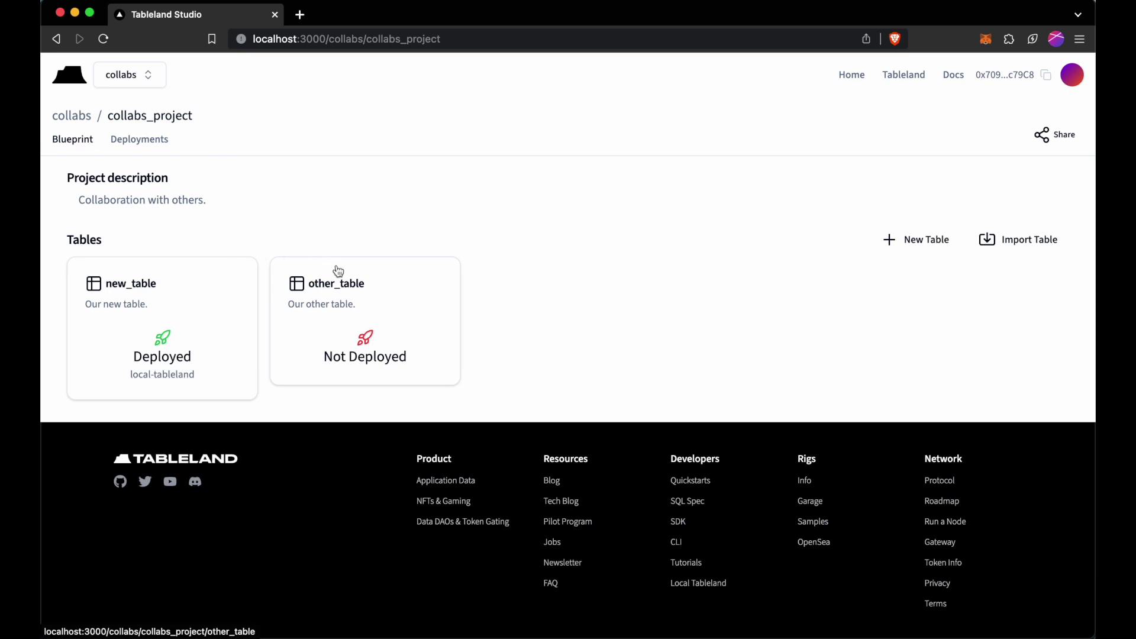
Review other_table's details, then return to the collabs_project overview.
left_click(349, 311)
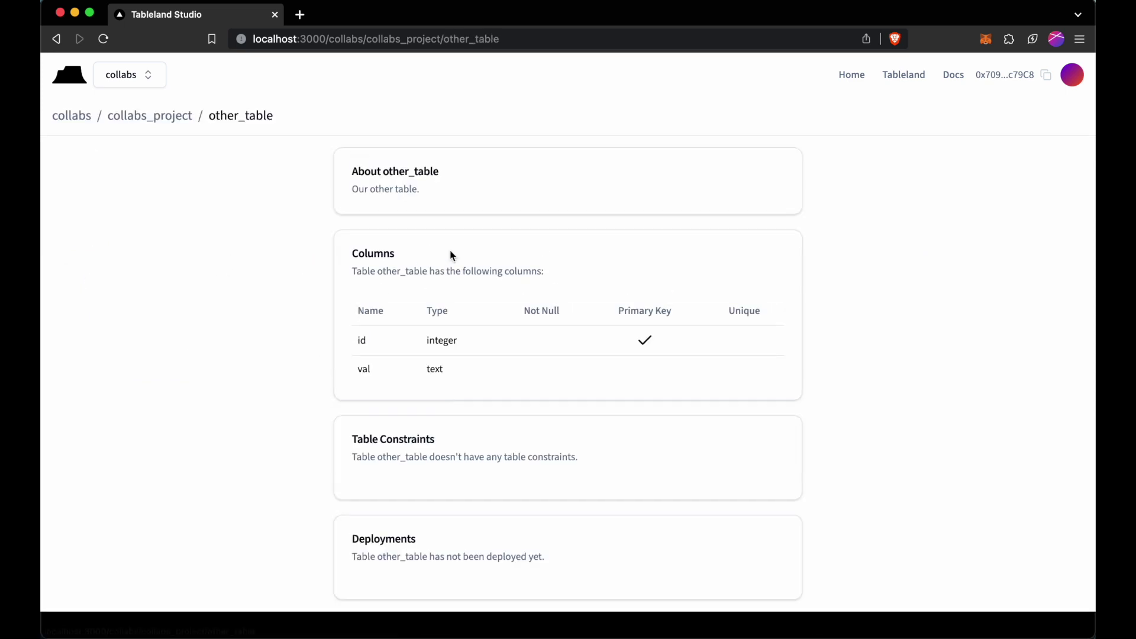
scroll(310, 318, "down", 1)
scroll(310, 312, "down", 1)
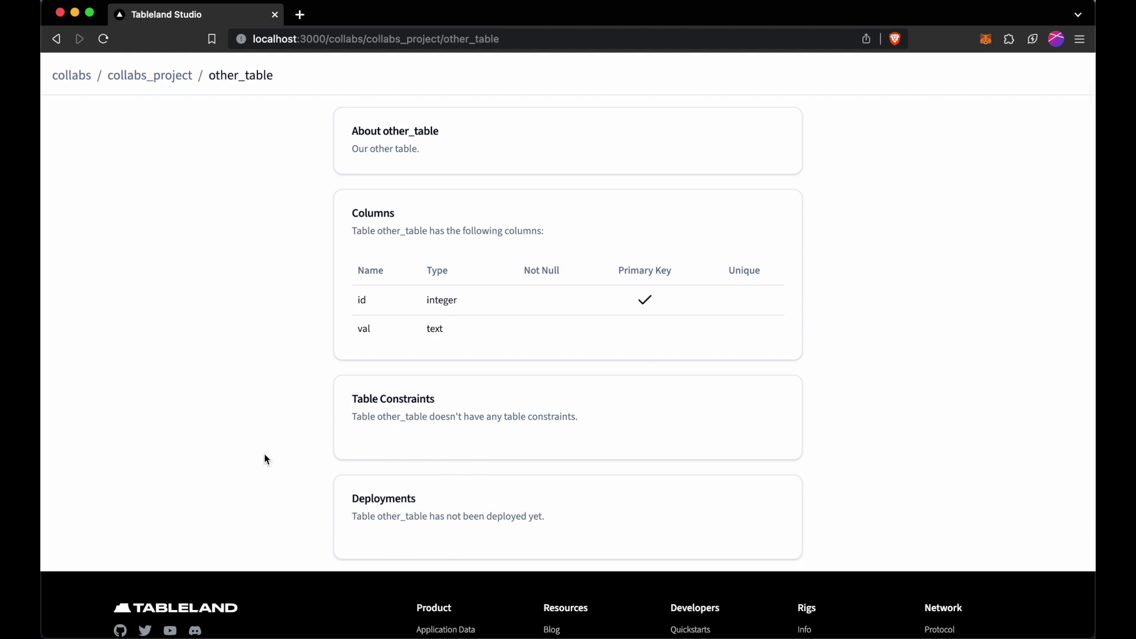
scroll(264, 459, "up", 2)
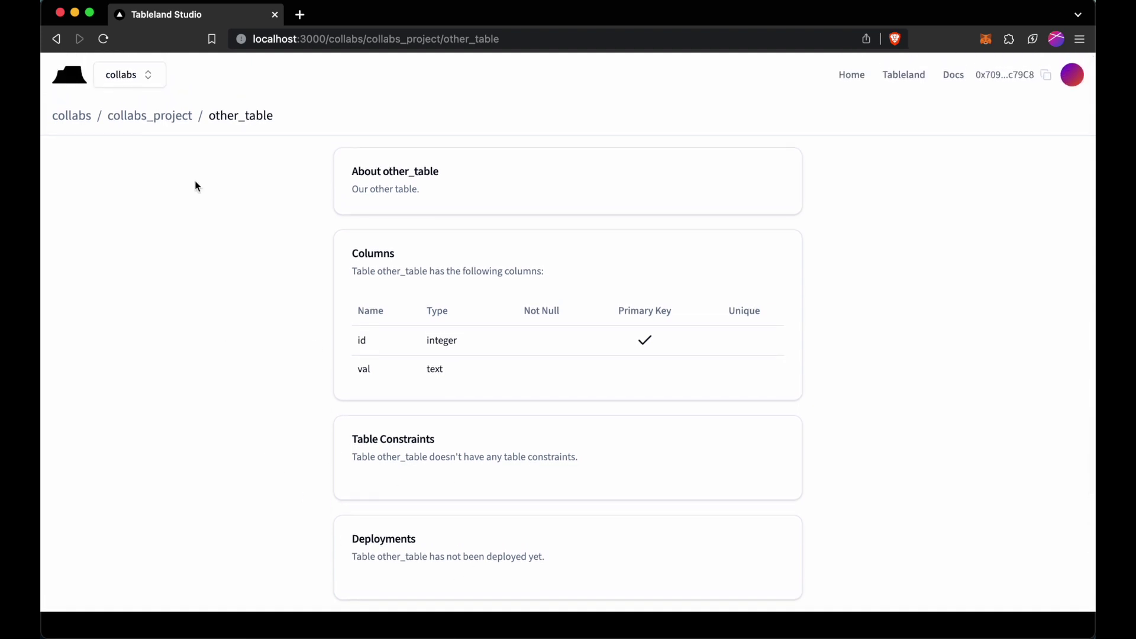
left_click(172, 119)
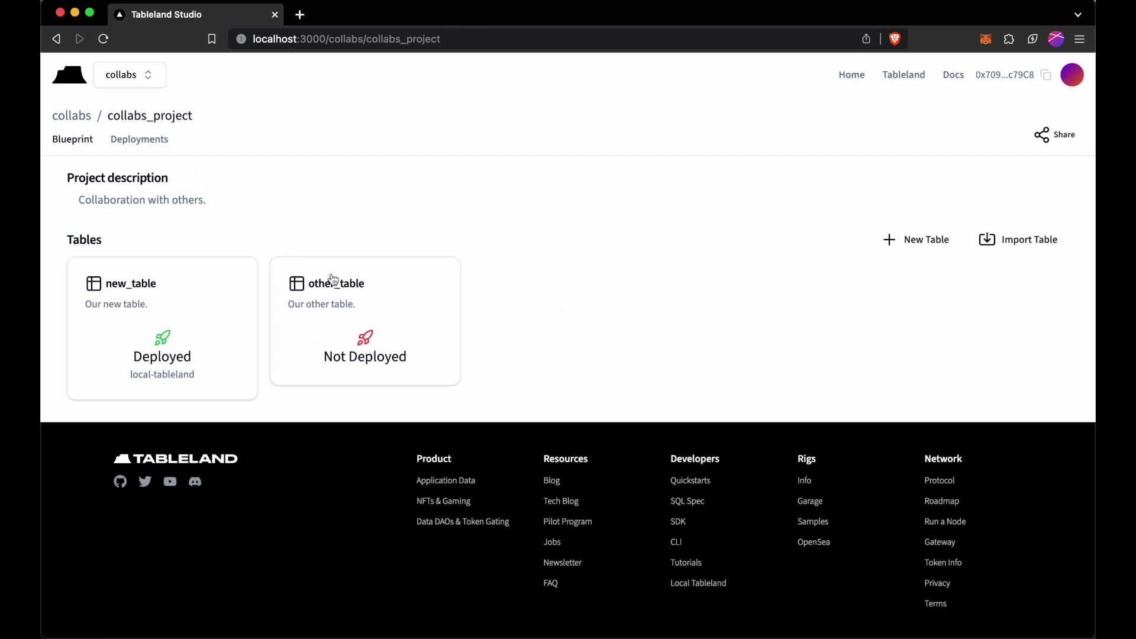
In the terminal, list teams with studio team ls and copy the collabs_project id.
key("alt+space")
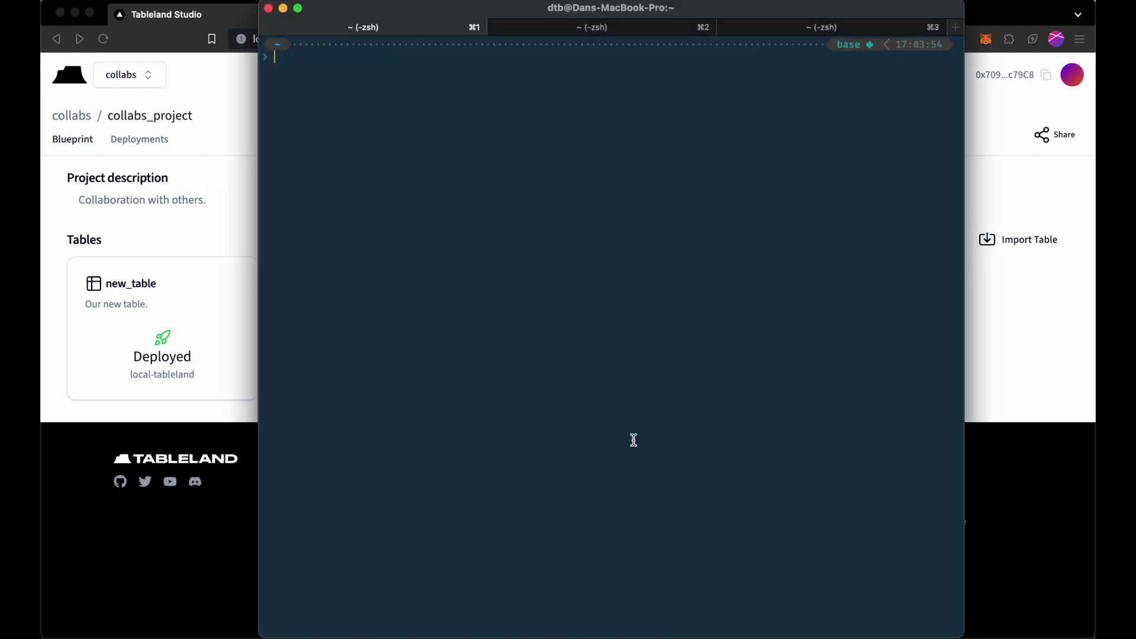
type("studio team ls")
key("Return")
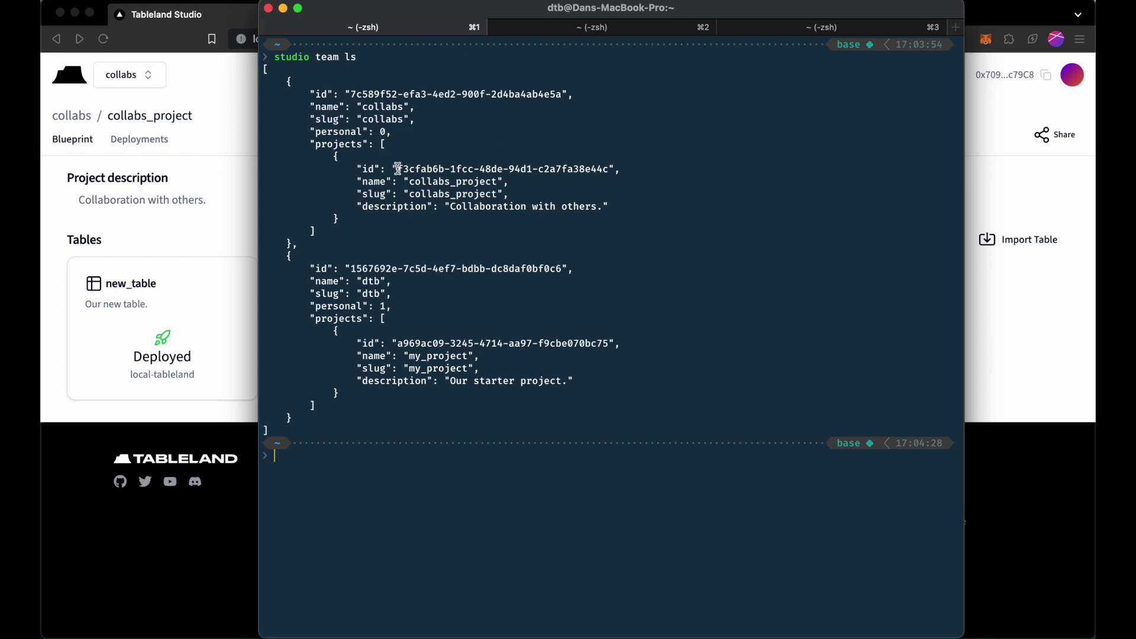
left_click_drag(397, 169, 608, 167)
key("super+c")
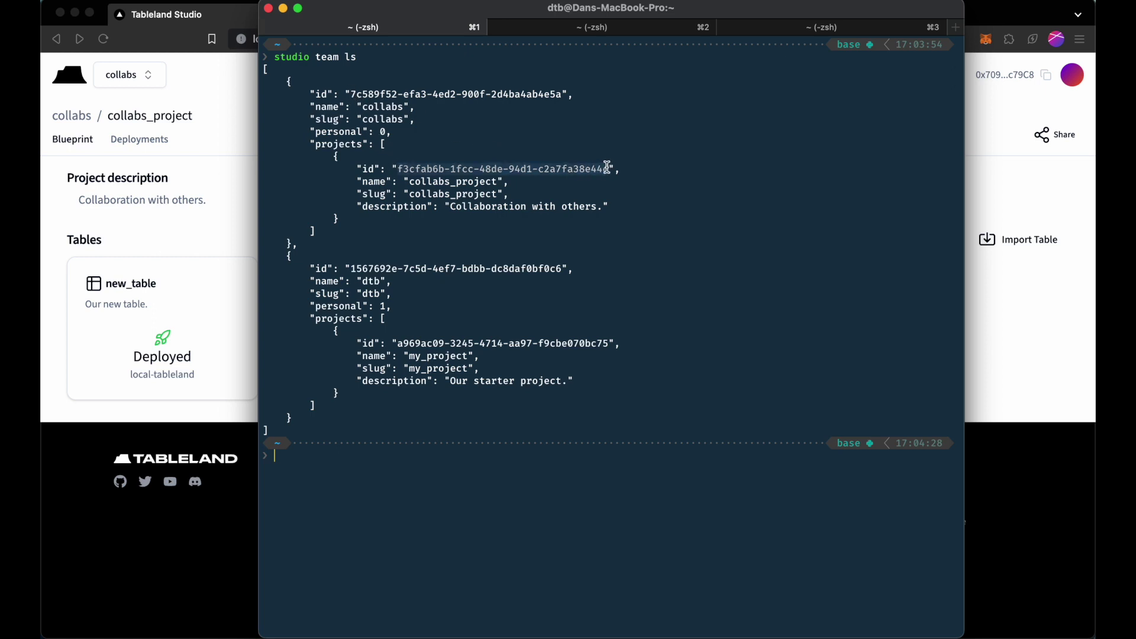
Set the CLI context with studio use project and the collabs_project id, then clear the screen.
left_click(660, 146)
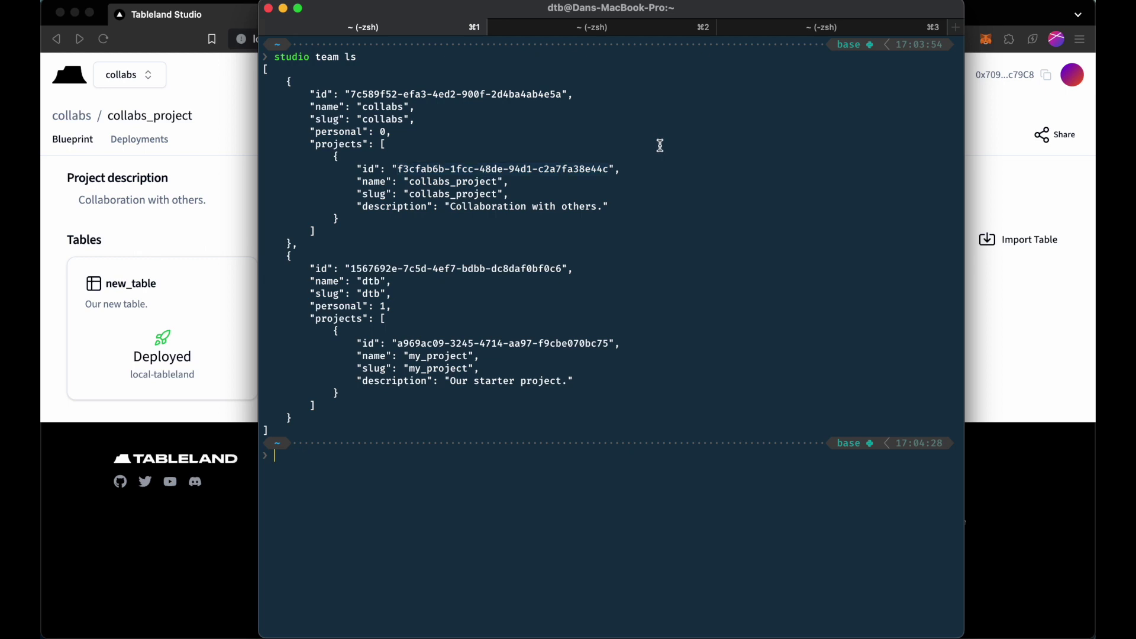
type("studio use project")
key("super+v")
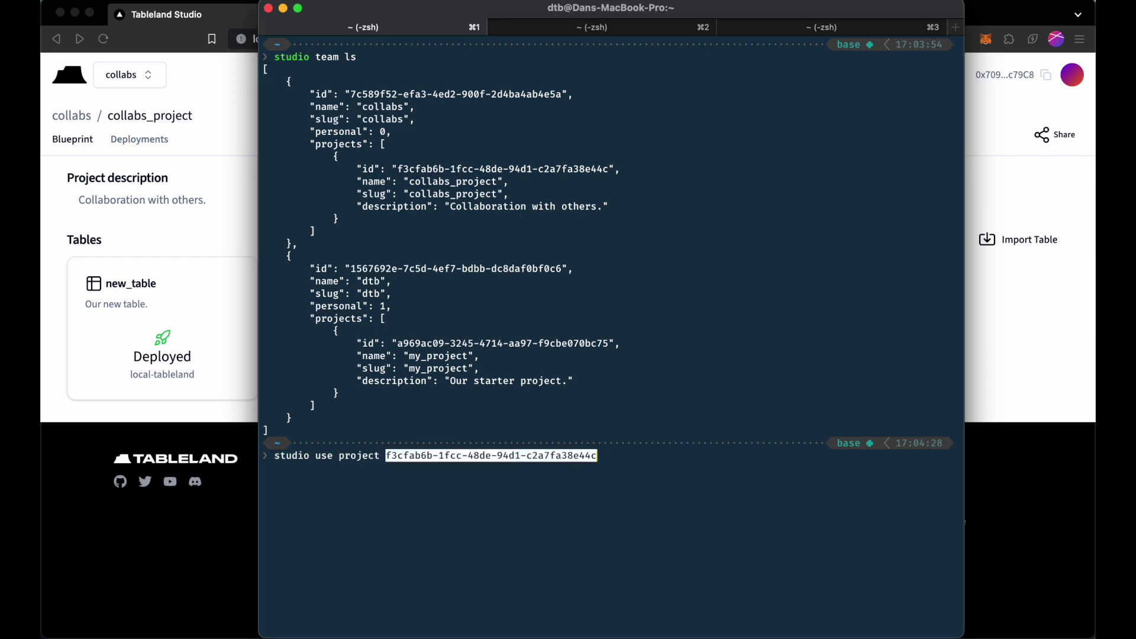
key("Return")
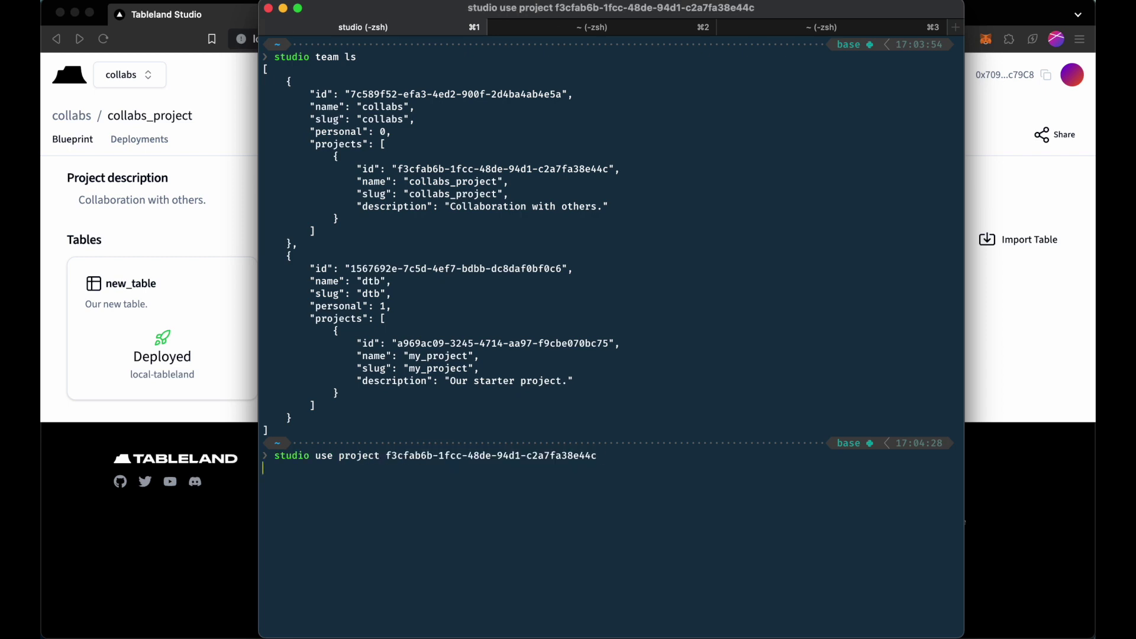
type("clear")
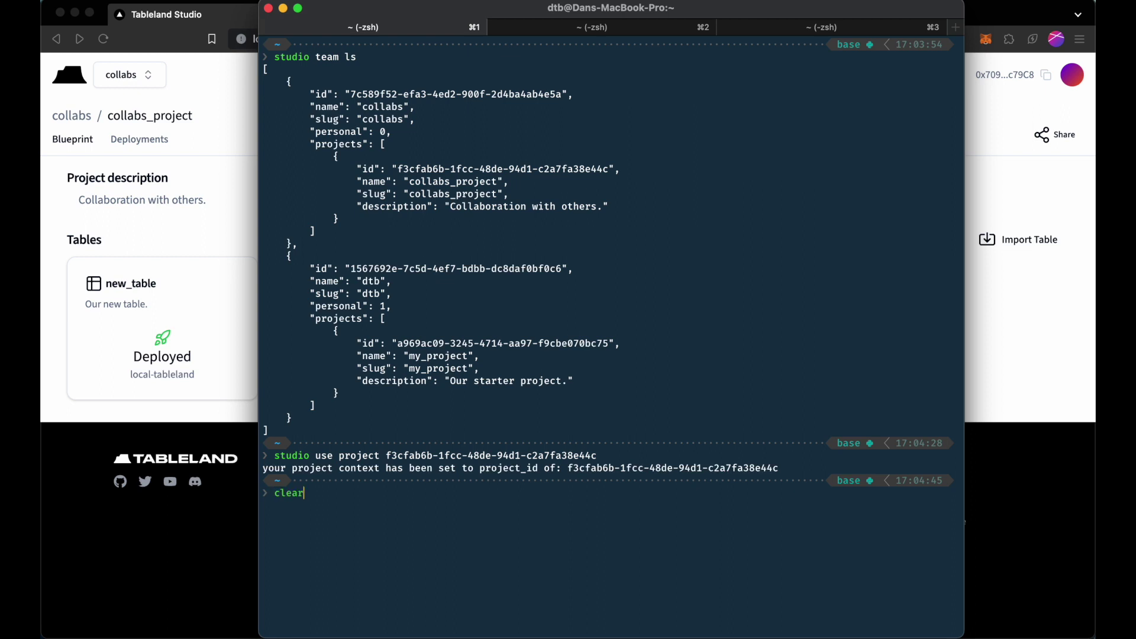
key("Return")
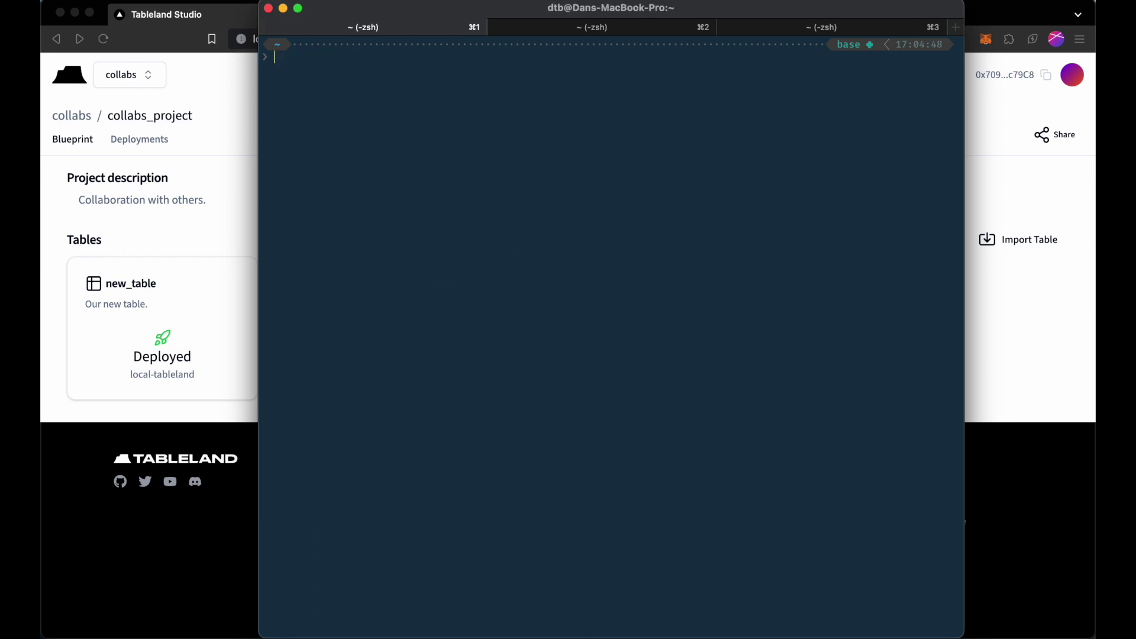
Review the studio --help and studio deployment help output, then clear the terminal.
type("studio --help")
key("Return")
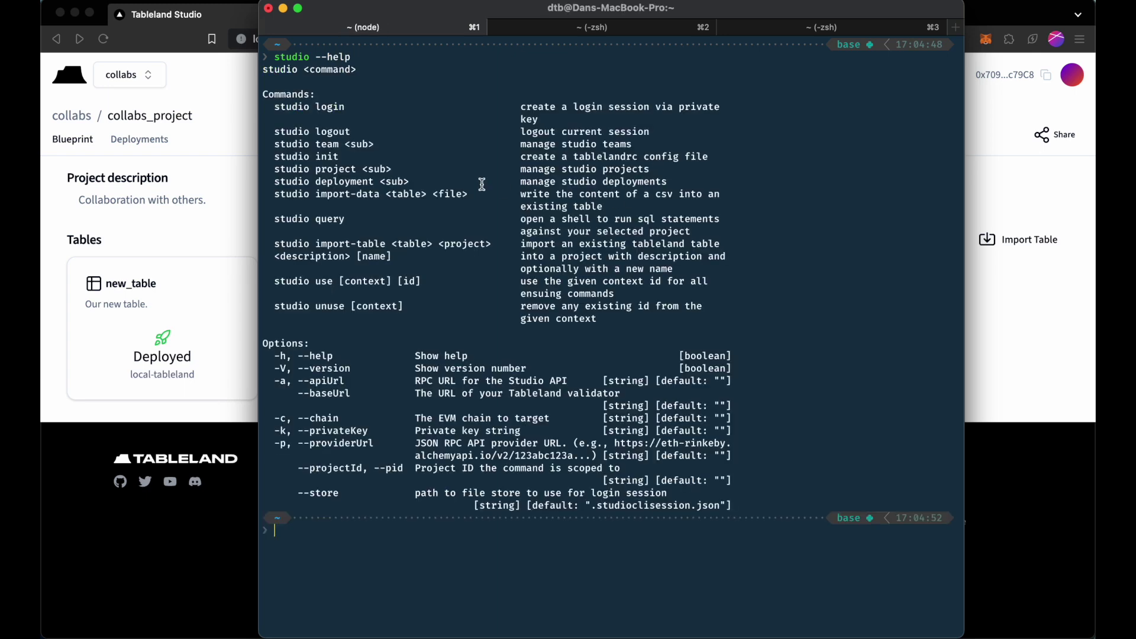
left_click_drag(316, 183, 373, 184)
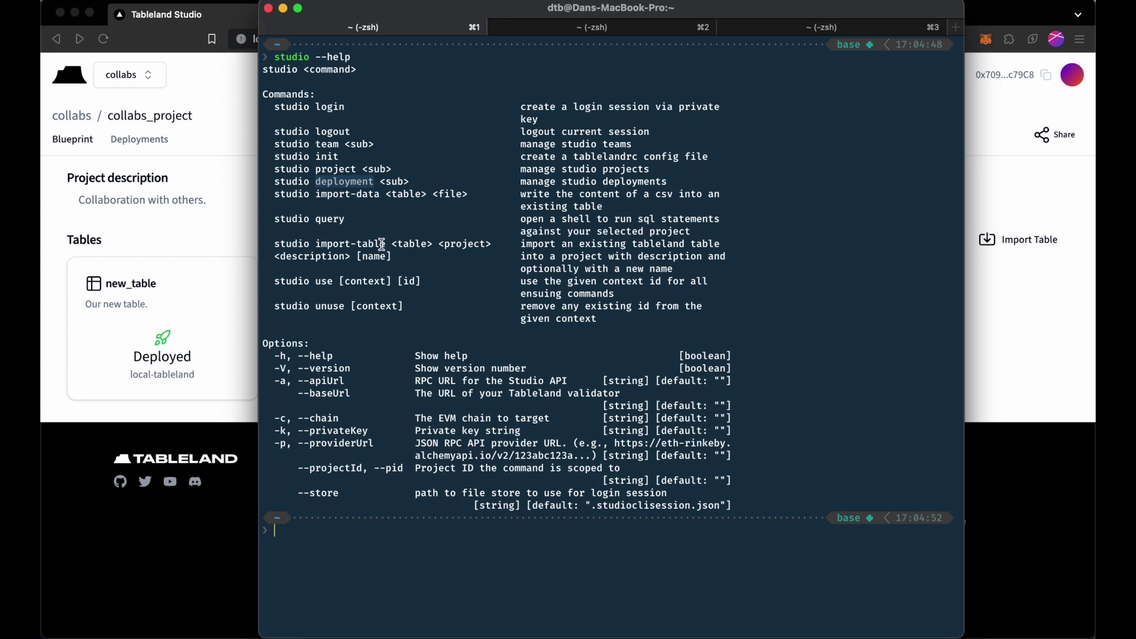
left_click(392, 214)
type("studio de")
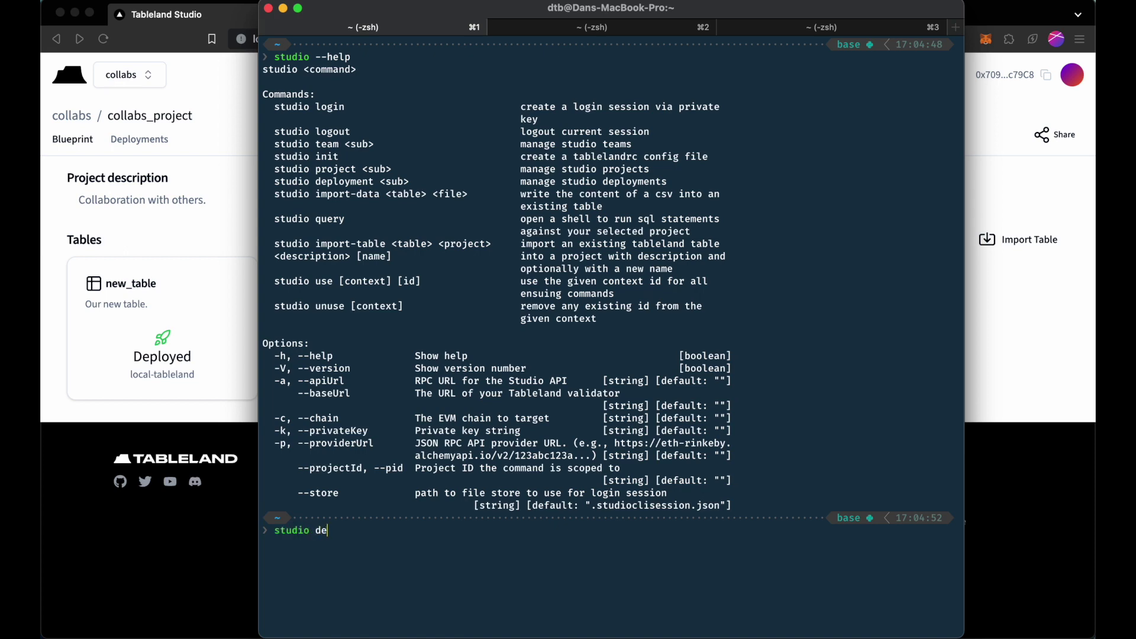
type("ployment --help")
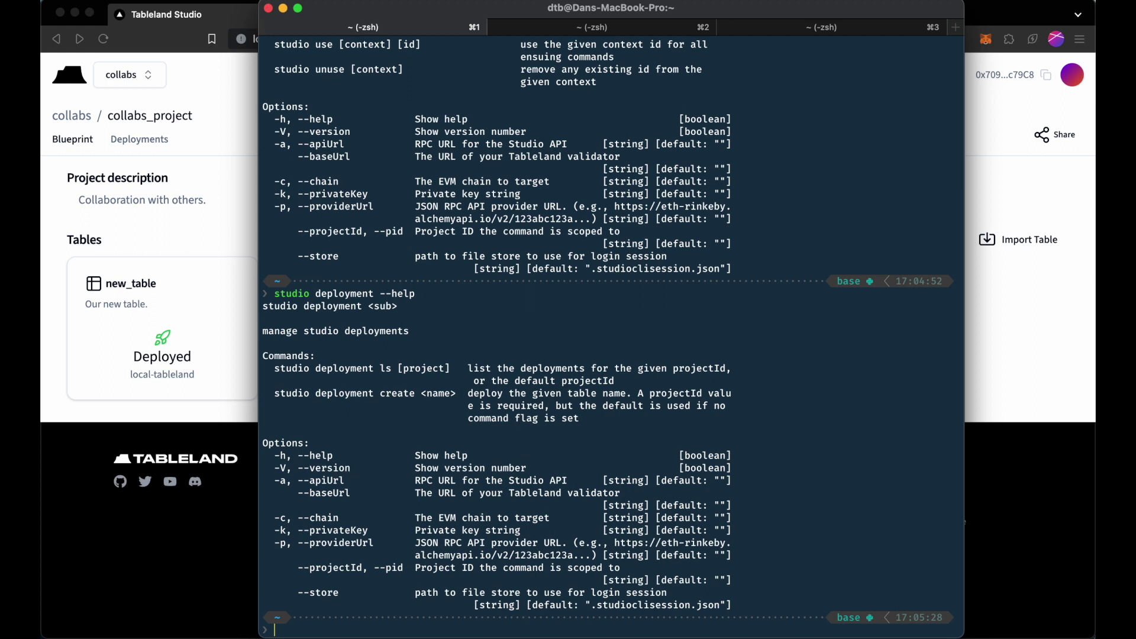
type("clear")
key("Return")
Run studio deployment ls, showing only new_table_31337_14 on chain 31337.
type("studio ")
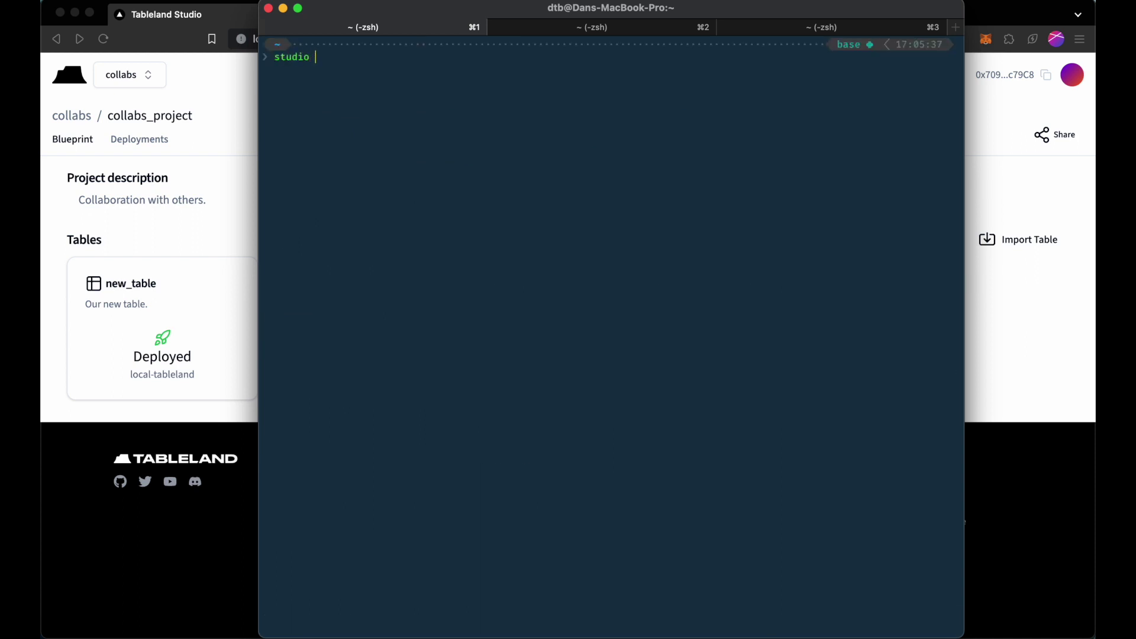
type("deployment ls")
key("Return")
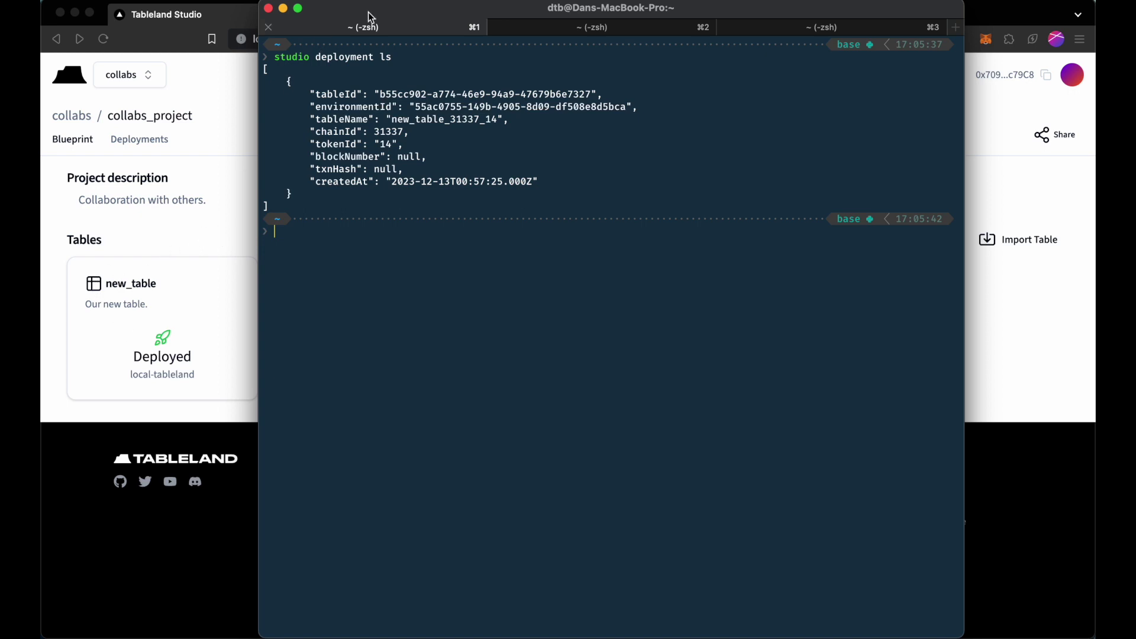
mouse_move(368, 9)
left_mouse_down()
mouse_move(596, 8)
mouse_move(371, 9)
left_mouse_up()
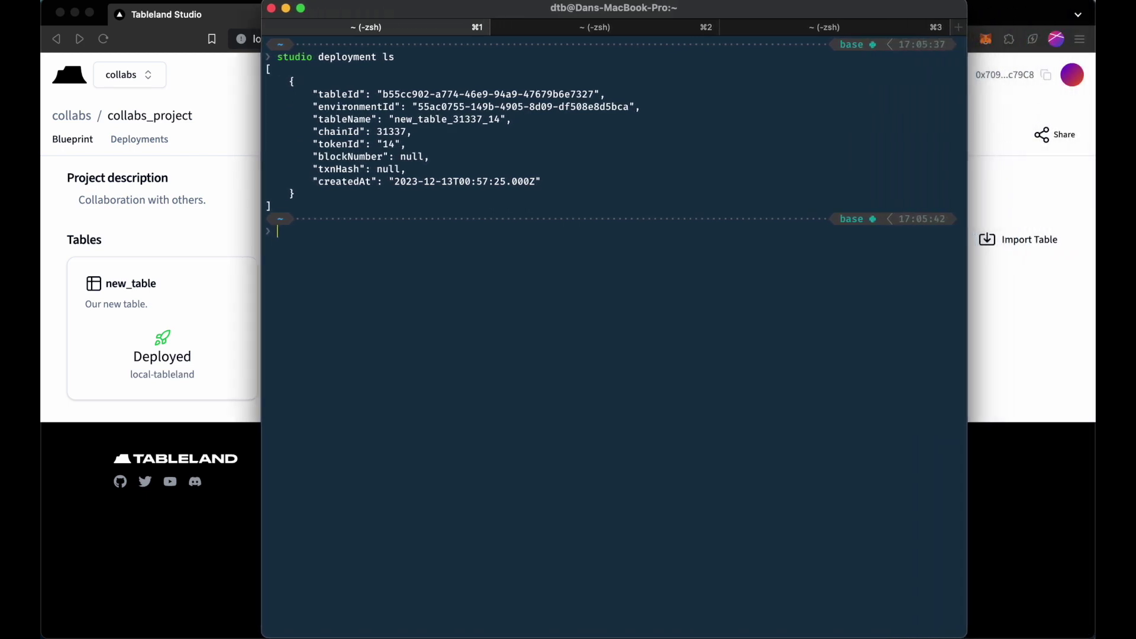
Deploy other_table to local-tableland with studio deployment create, confirming with y.
type("studio deplo")
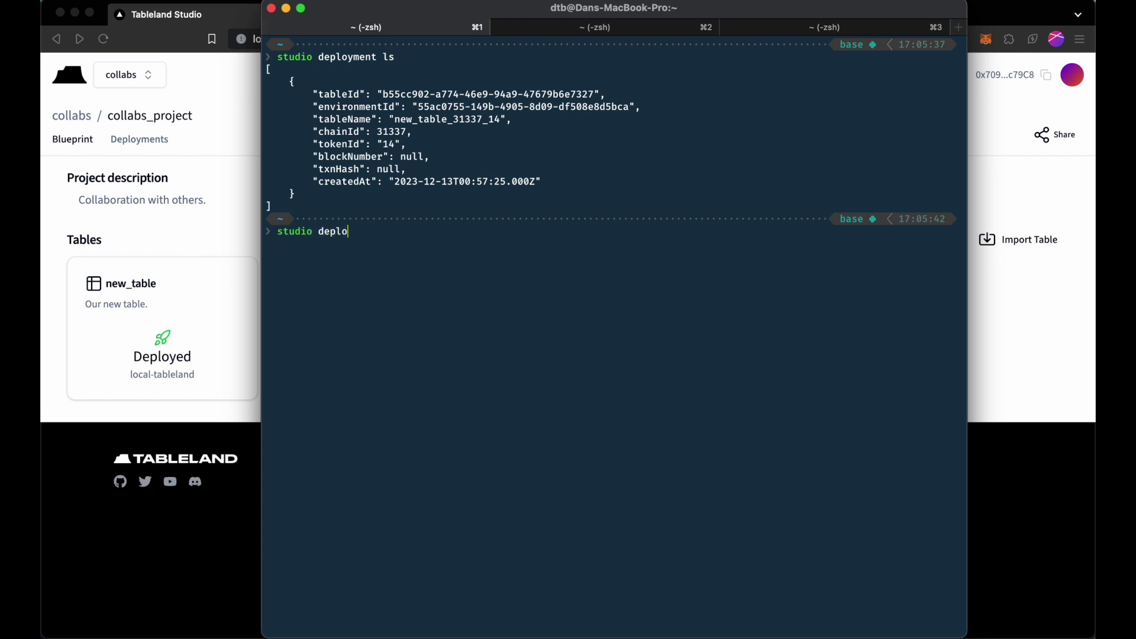
type("yment create --help")
key("Return")
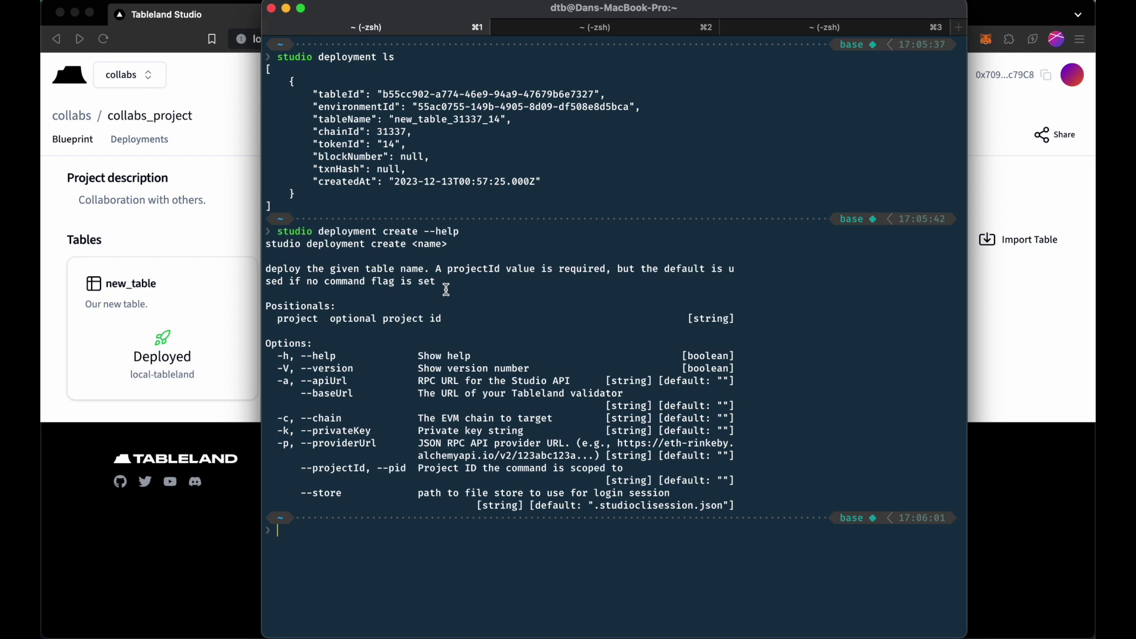
type("studio deployment create")
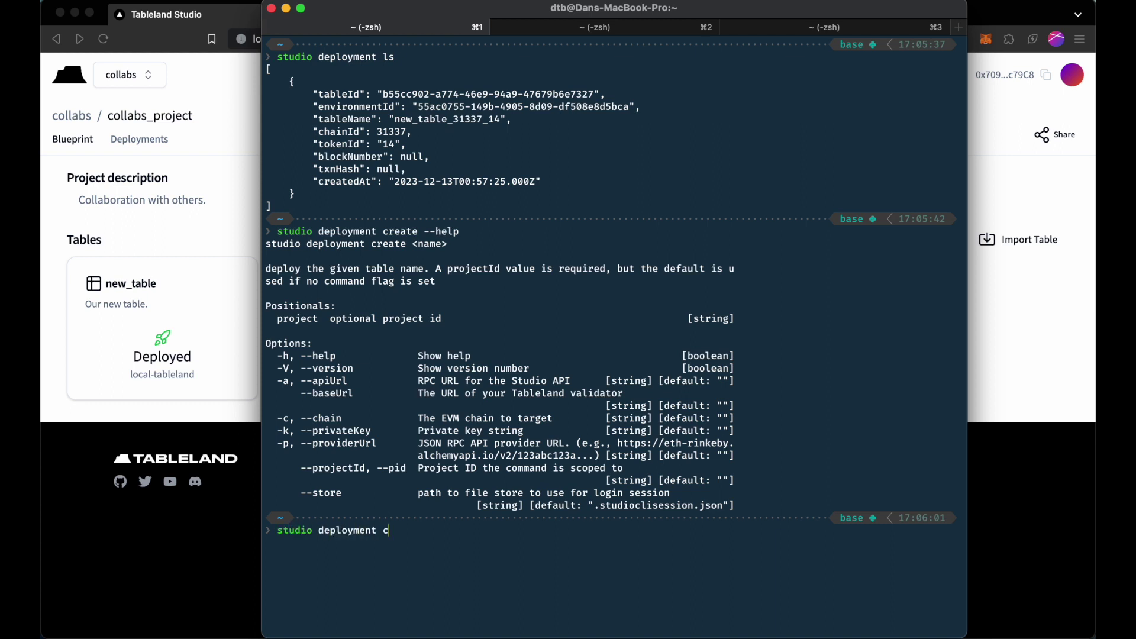
left_click_drag(416, 3, 428, 3)
type("other_table")
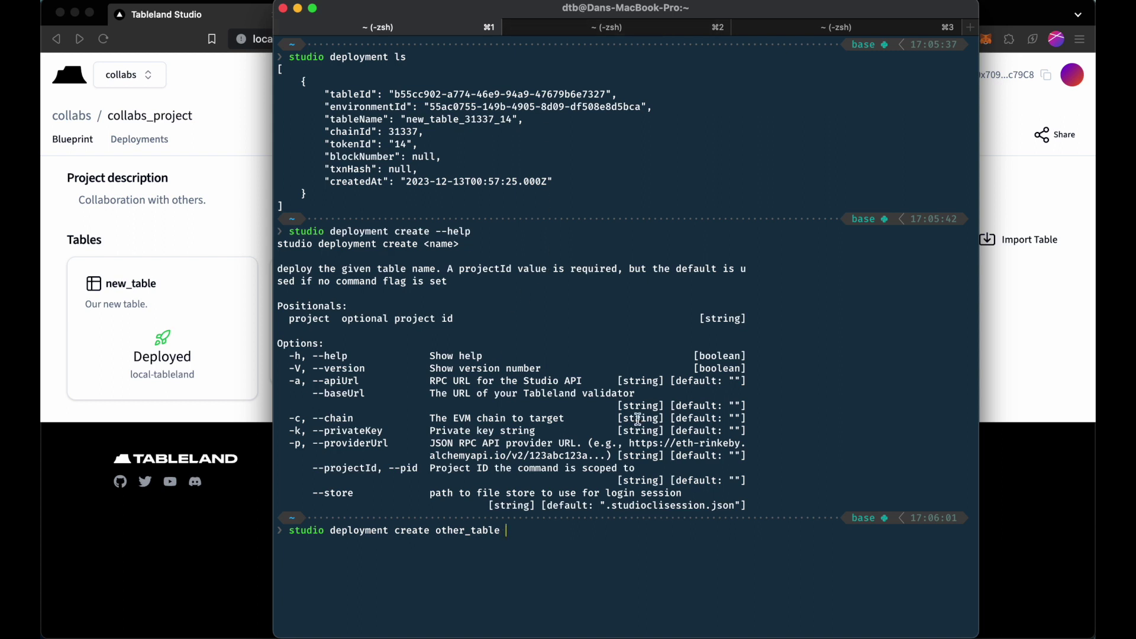
type("--chain local-tableland --providerUrl http://127.0.0.1:8545 --privateKey 59c6995e998f97a5a0044966f0945389dc9e86dae88c7a8412f4603b6b78690d")
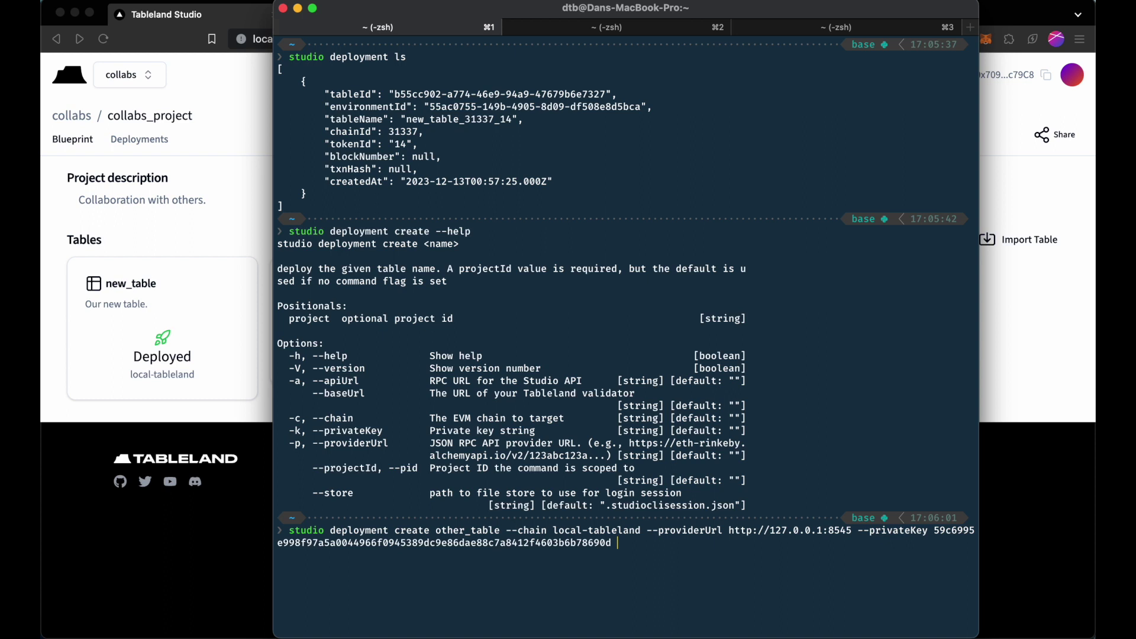
key("Return")
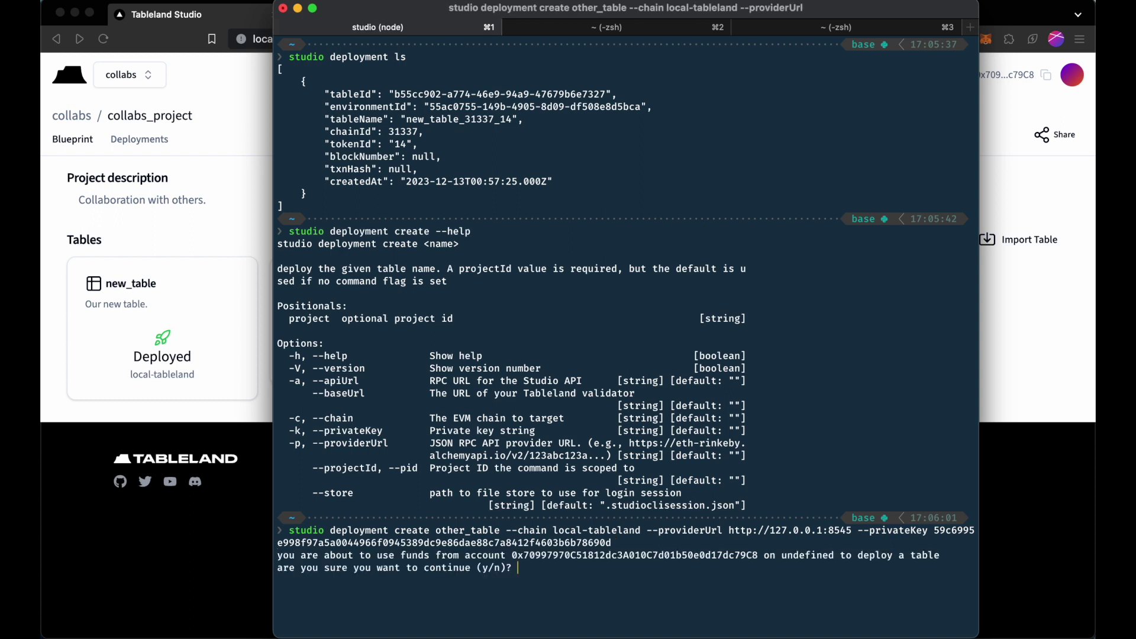
type("y")
key("Return")
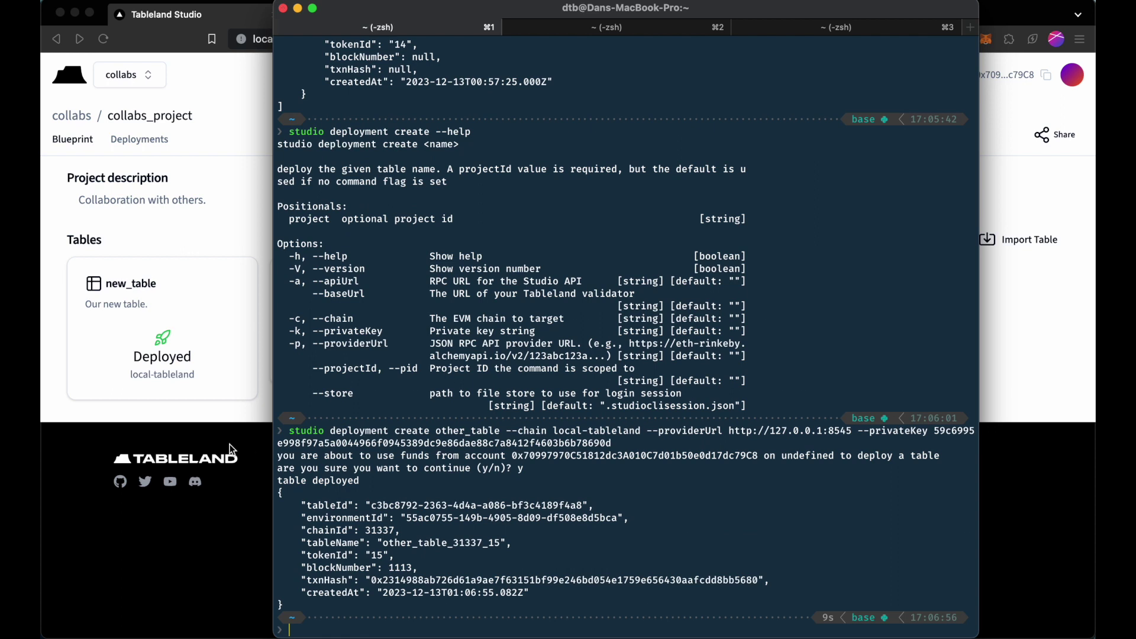
Reload the Studio project page to confirm the deployment, then go to iTerm's third tab.
left_click(224, 237)
key("super+r")
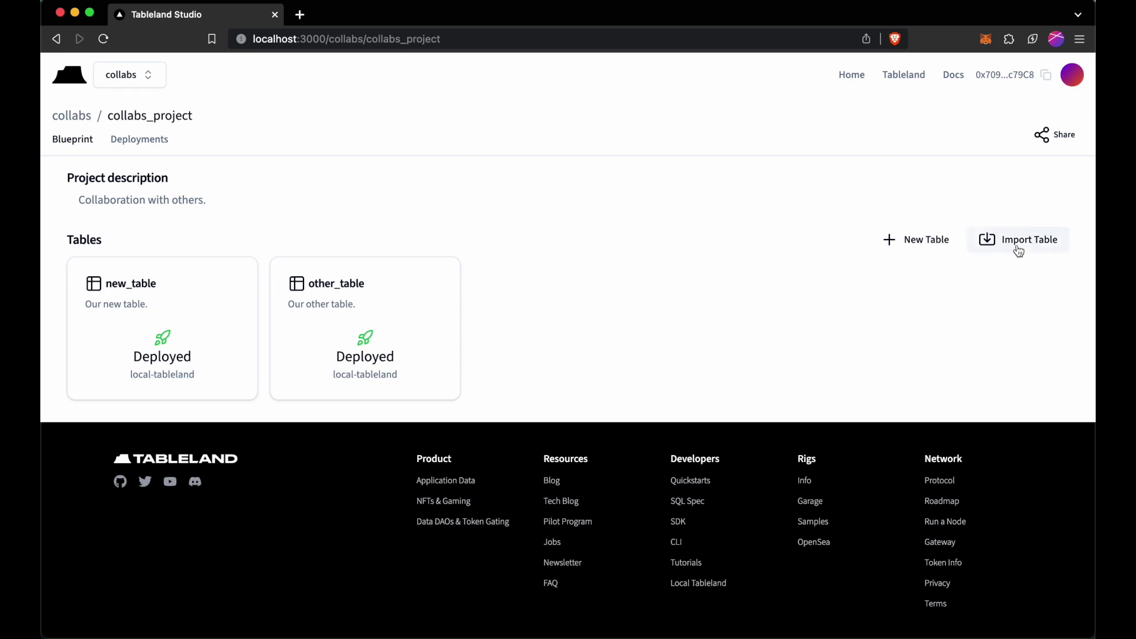
key("super+Tab")
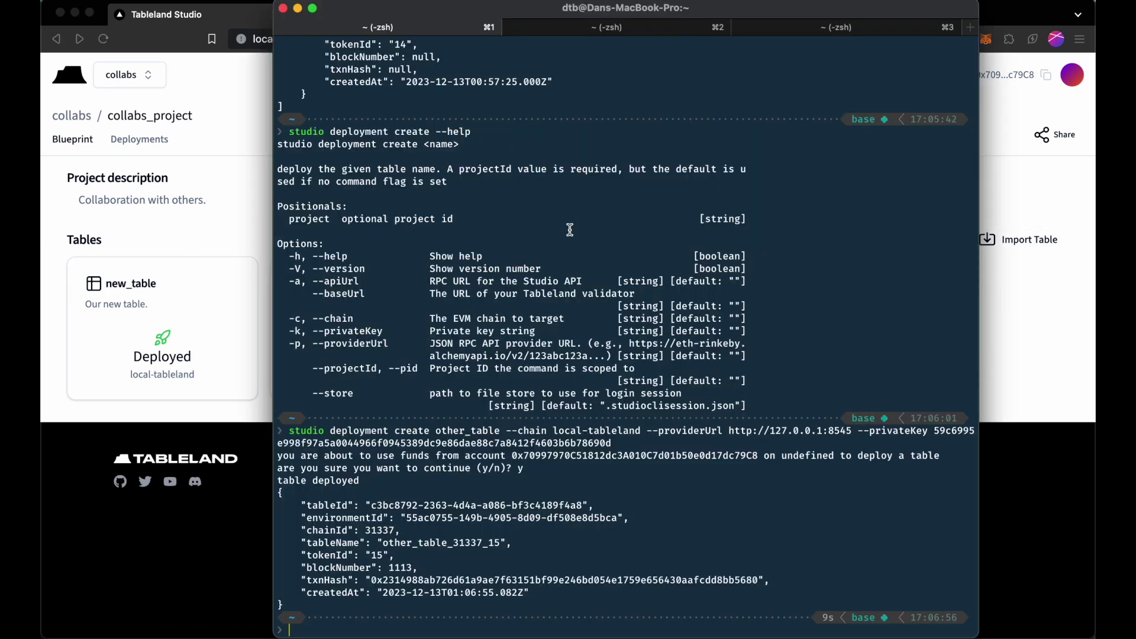
left_click(782, 26)
Recall the previous tableland create command and change its table prefix from new to test.
left_click(654, 187)
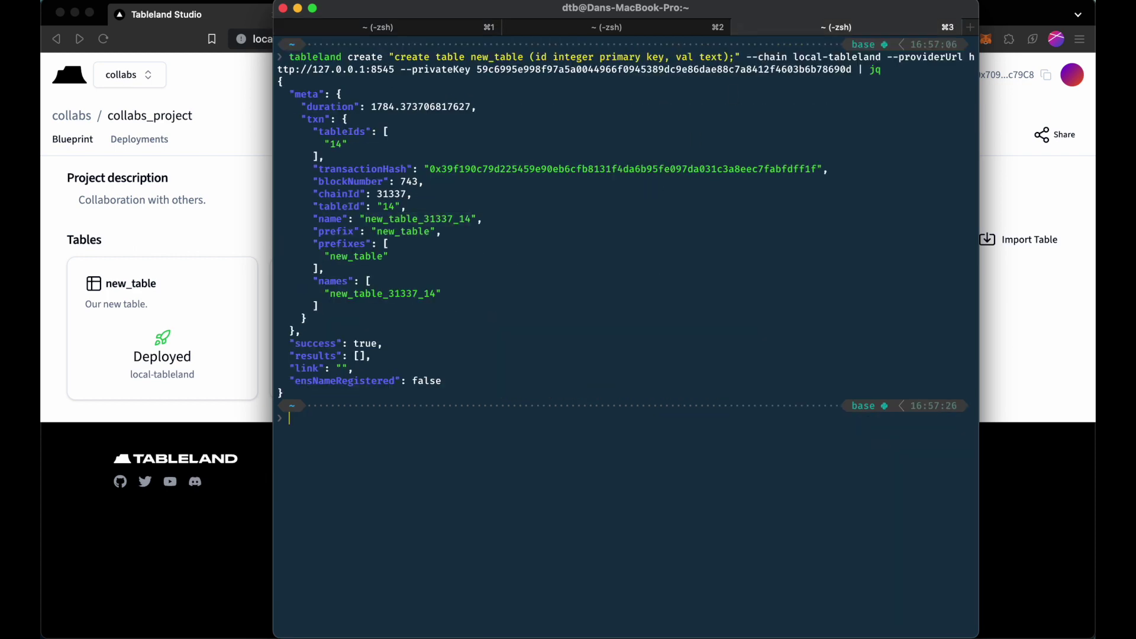
key("Up")
key("alt+Left")
key("alt+Left")
key("alt+Left")
key("alt+Left")
key("ctrl+a")
key("alt+Right")
key("alt+Right")
key("Right")
key("Right")
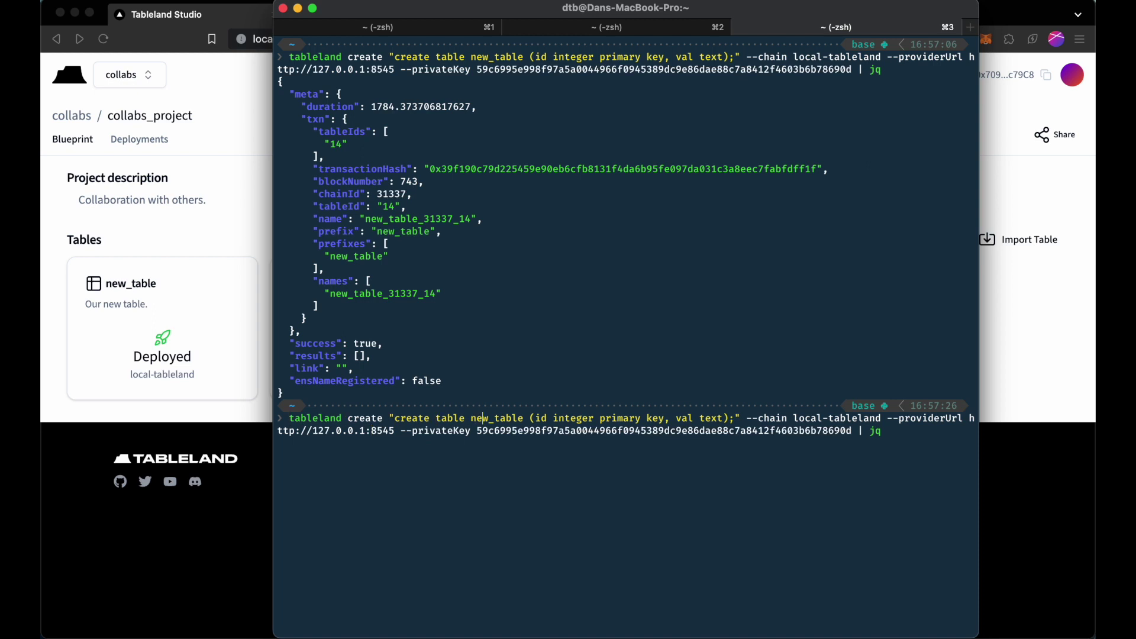
key("BackSpace")
key("BackSpace")
key("BackSpace")
type("test")
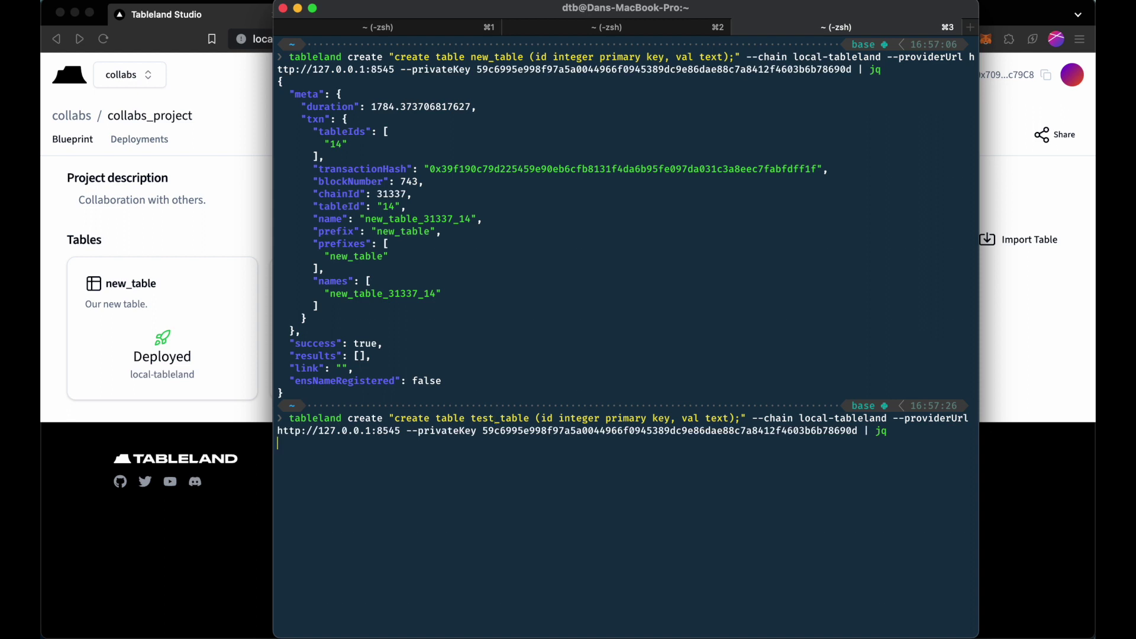
Create test_table_31337_16, copy its name, and return to the first session.
key("Return")
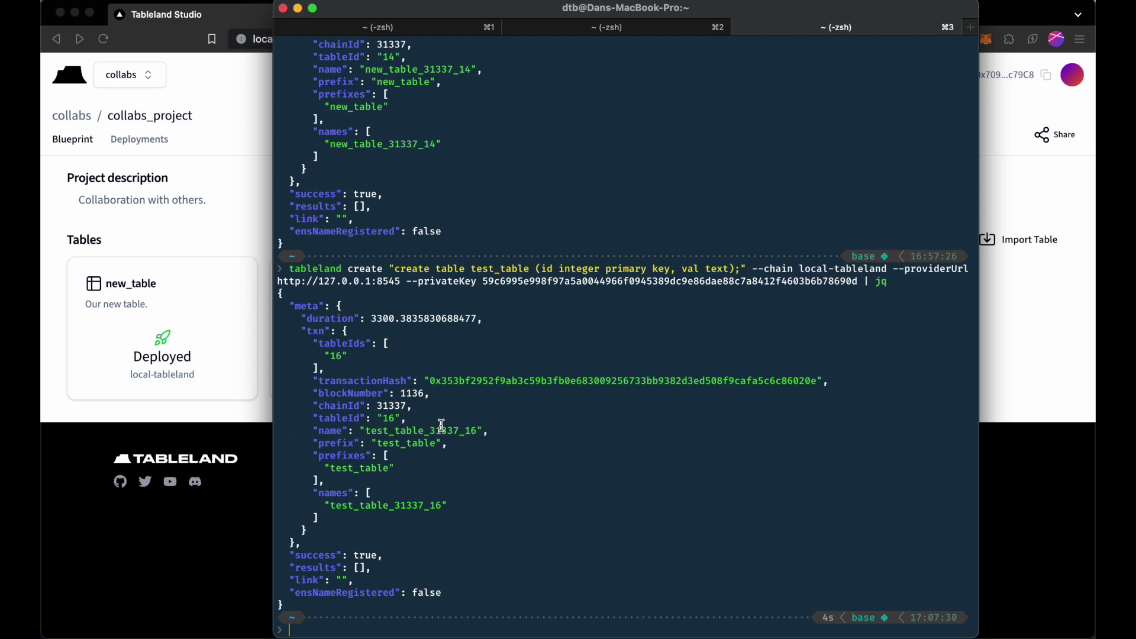
double_click(440, 431)
left_click(425, 31)
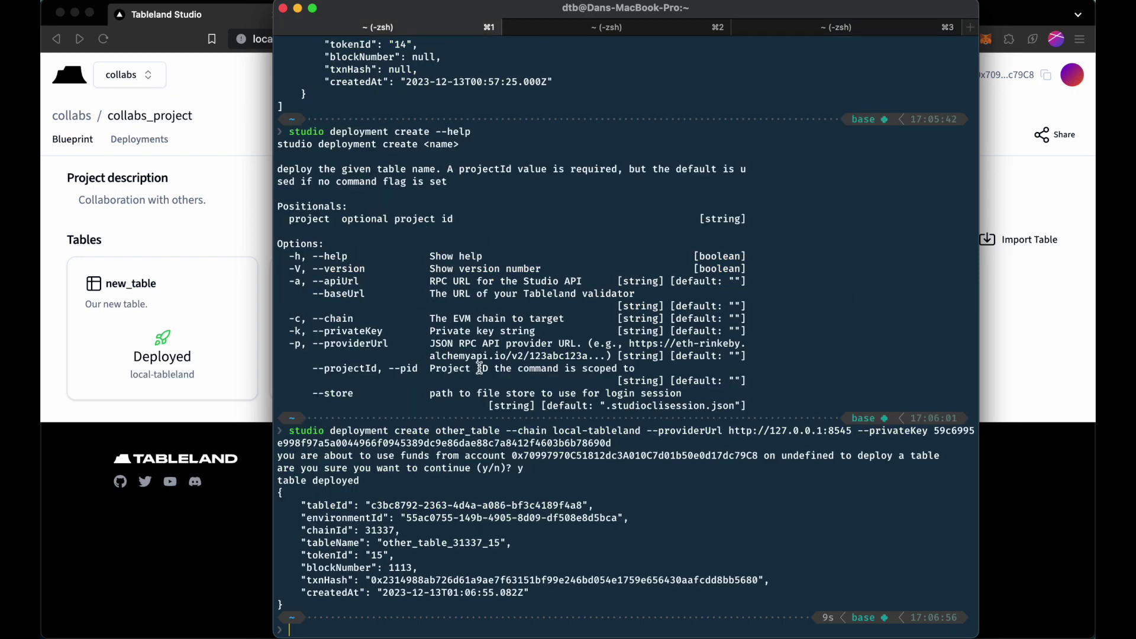
Clear the terminal and review the studio import-table usage help.
type("clear")
key("Return")
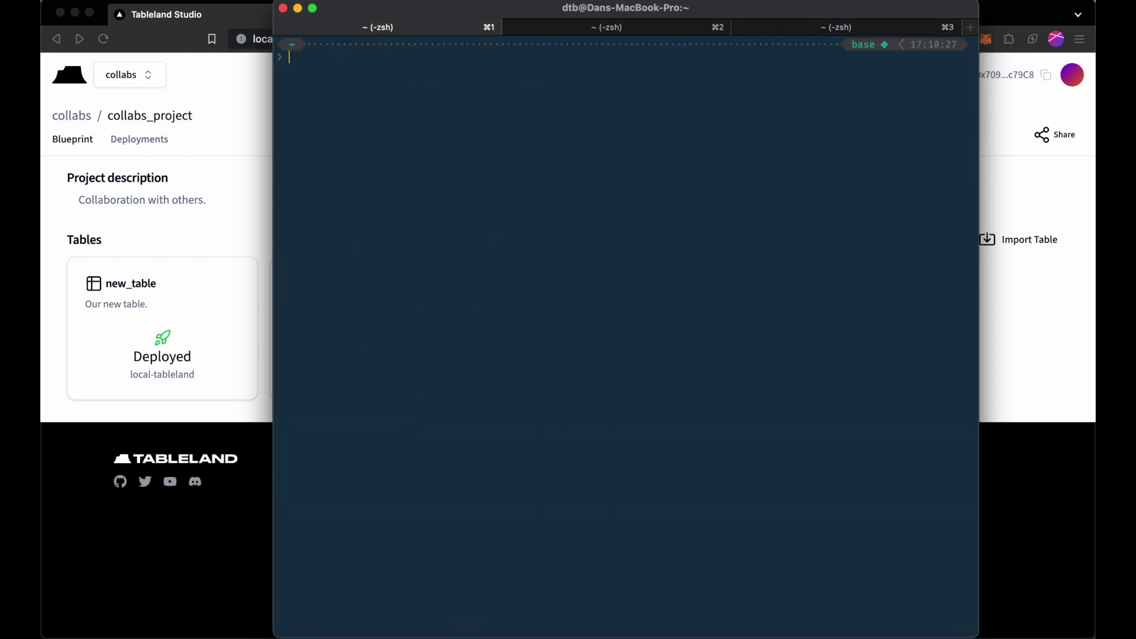
type("studio import-table --help")
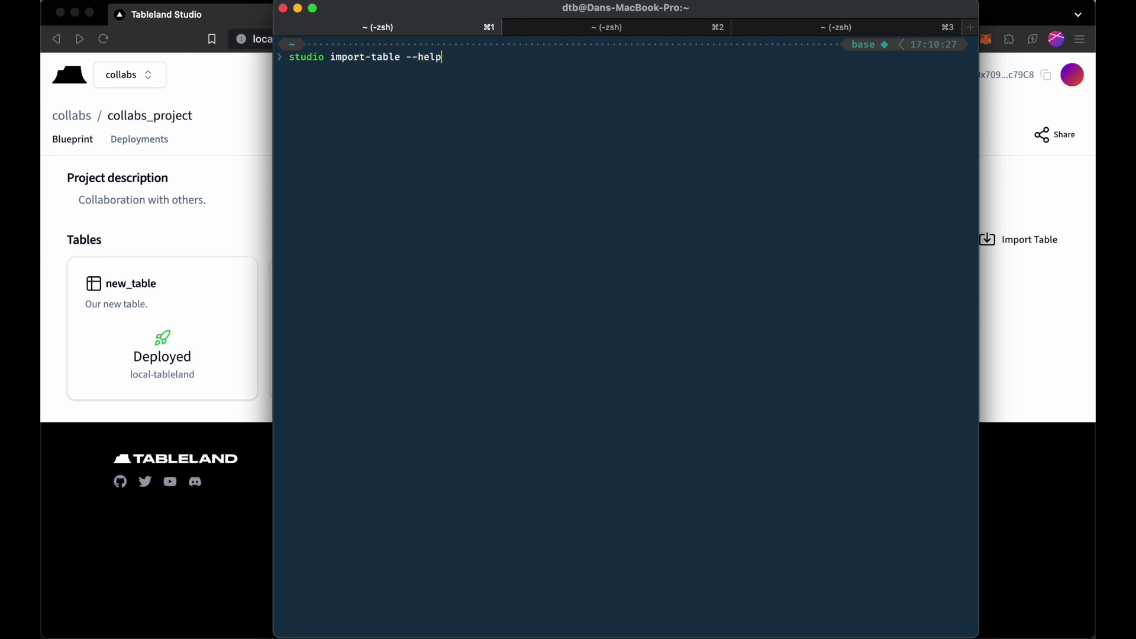
key("Return")
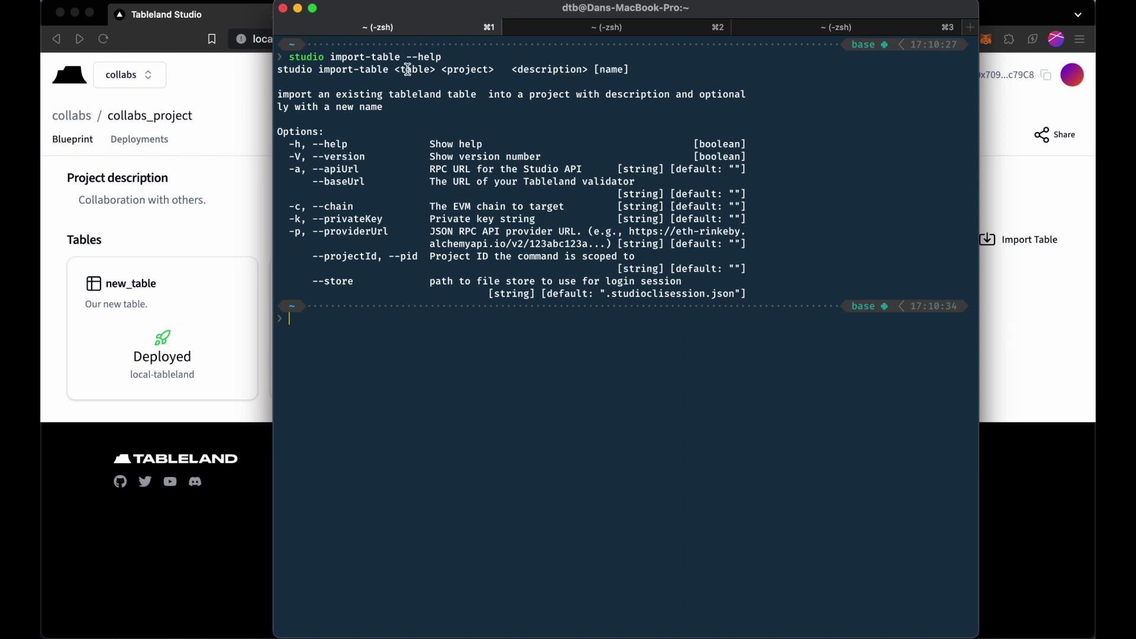
left_click_drag(394, 69, 589, 67)
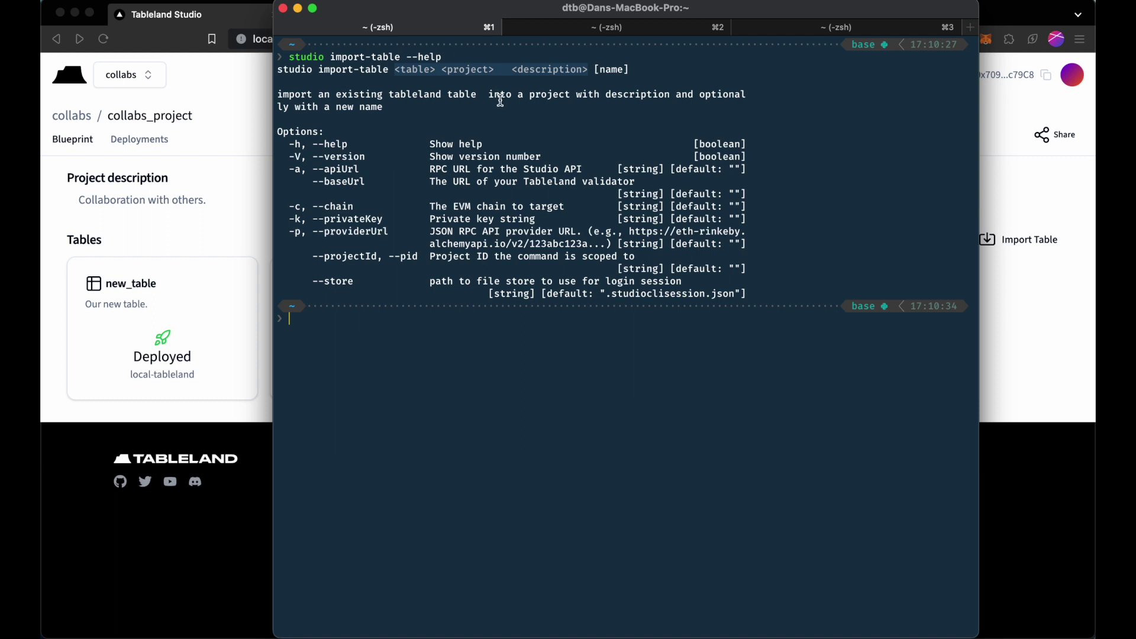
left_click(500, 99)
List teams with studio team ls and paste the collabs_project id at the prompt.
type("studio team ls")
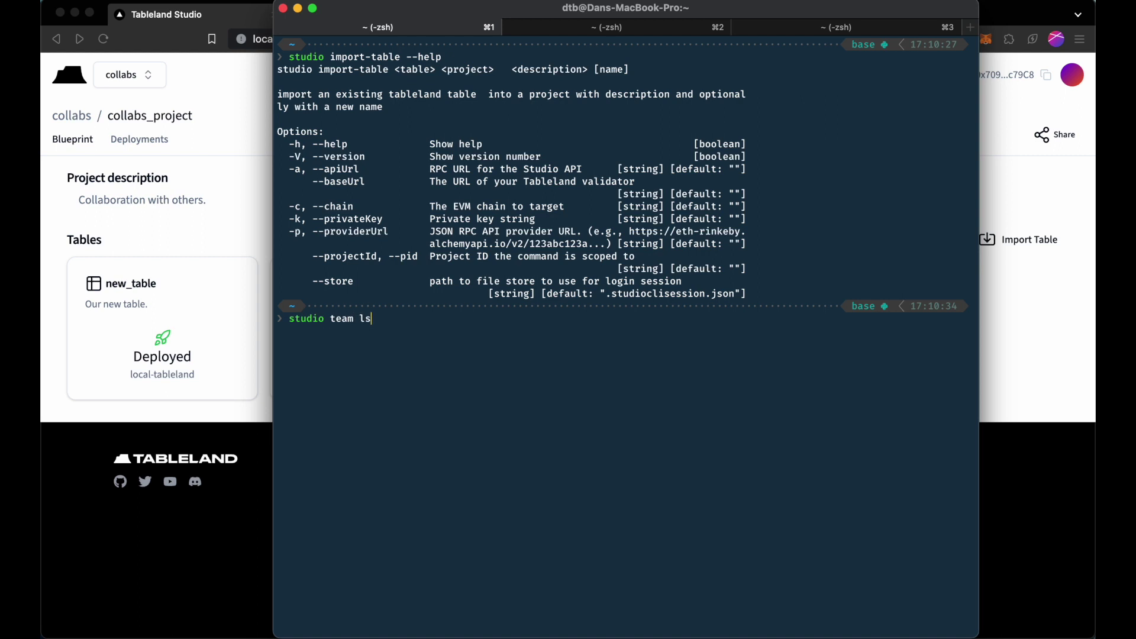
key("Return")
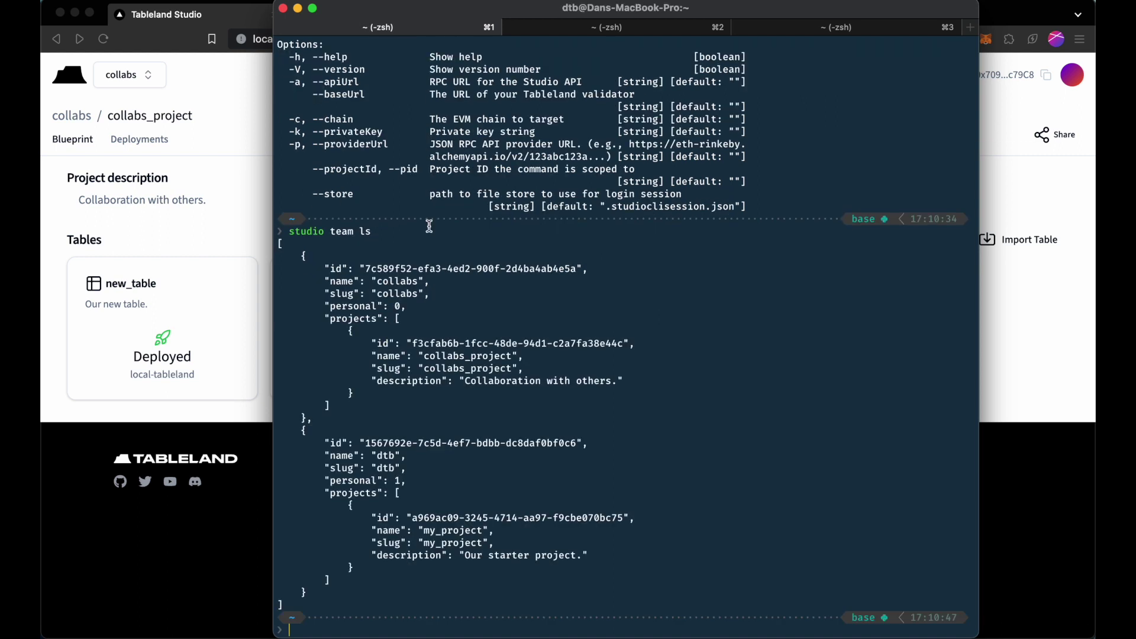
left_click_drag(412, 343, 622, 344)
key("super+c")
left_click(653, 305)
key("super+v")
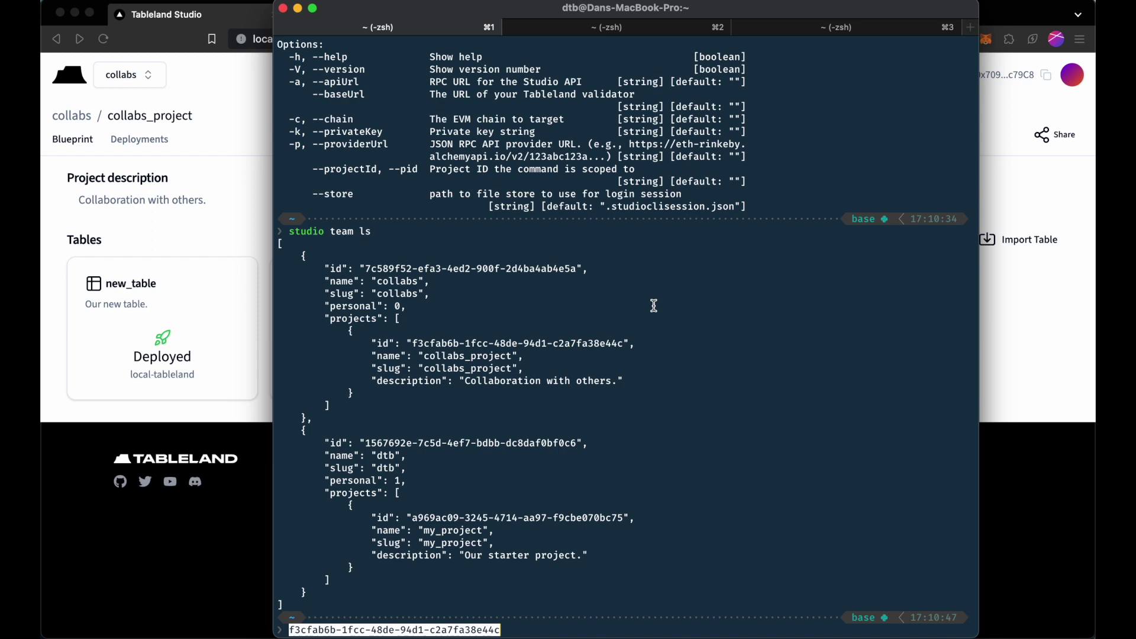
key("ctrl+a")
Run studio import-table test_table_31337_16 with the project id and "A test table.".
type("studio ")
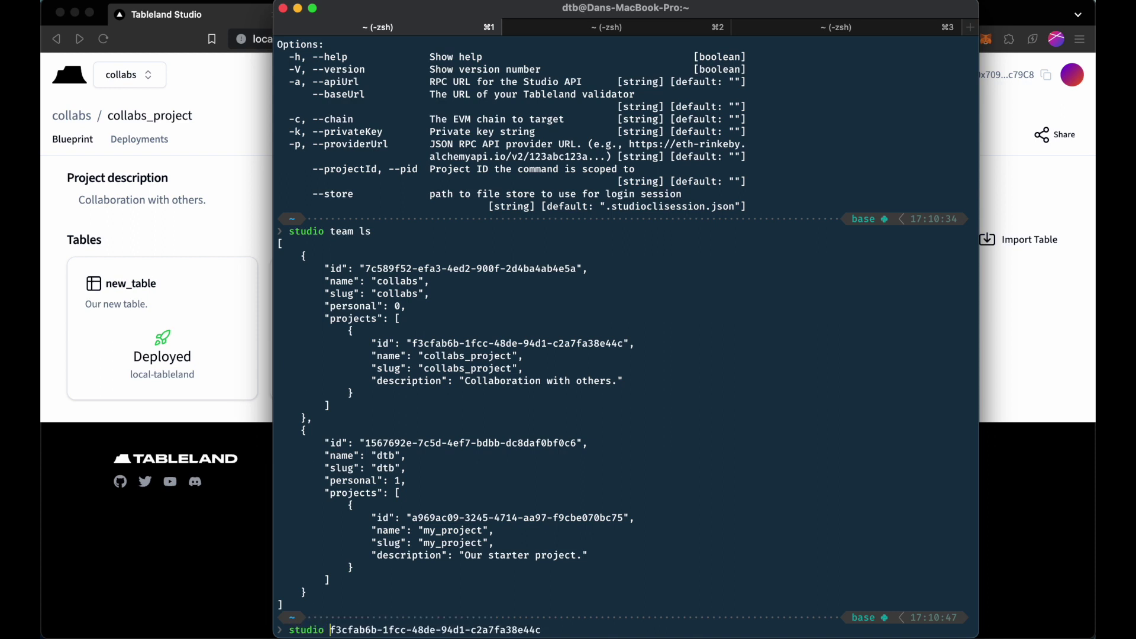
type("import-table")
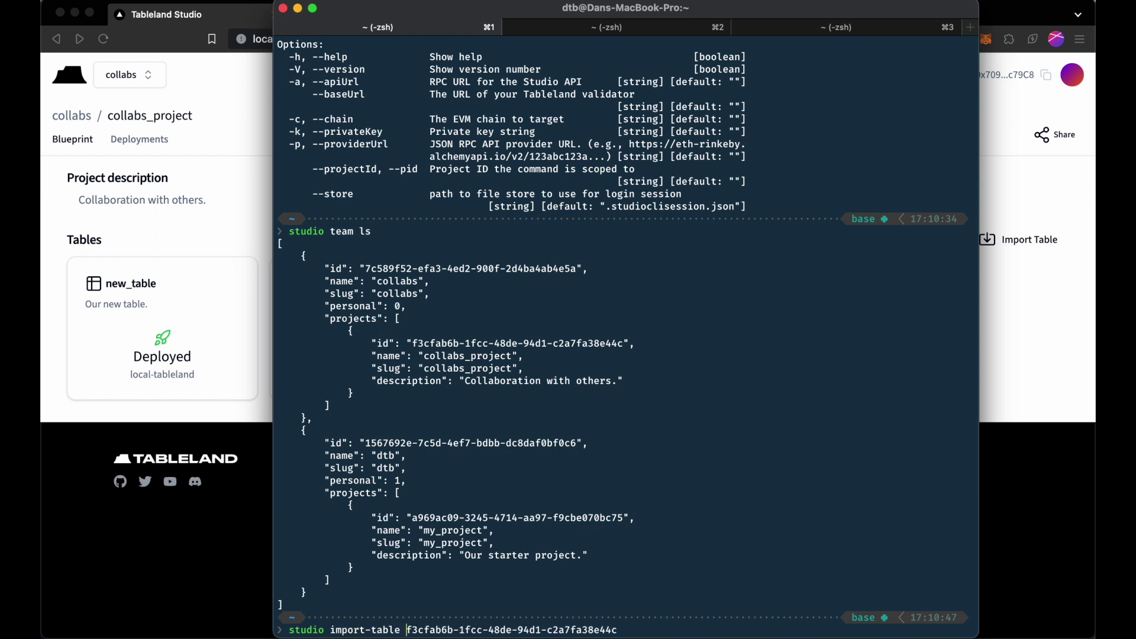
left_click(797, 27)
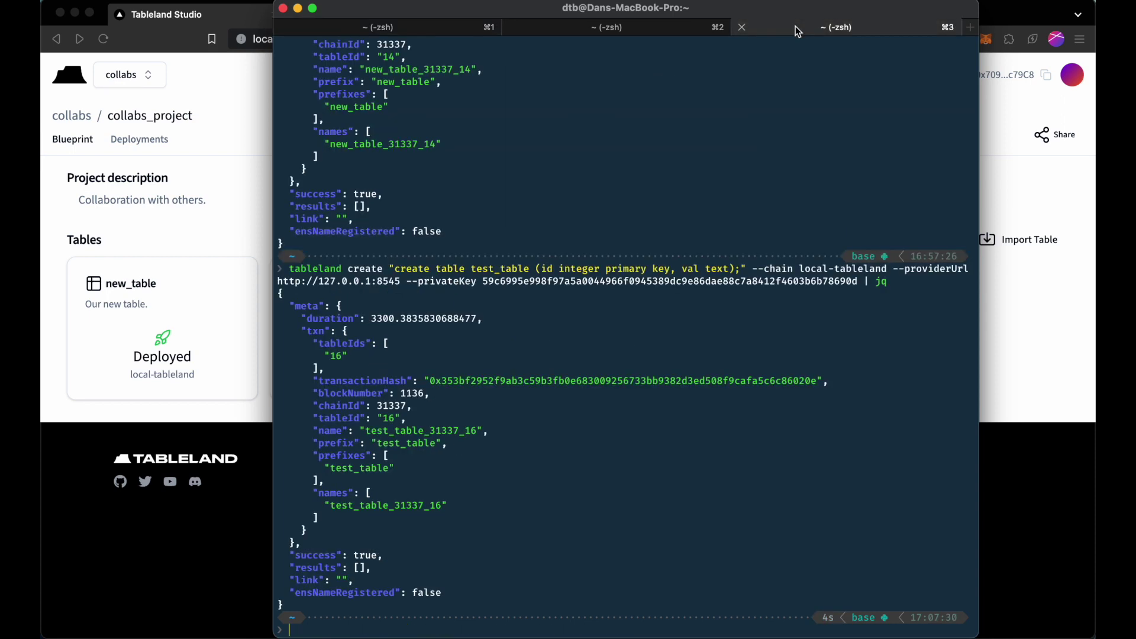
double_click(414, 430)
key("super+c")
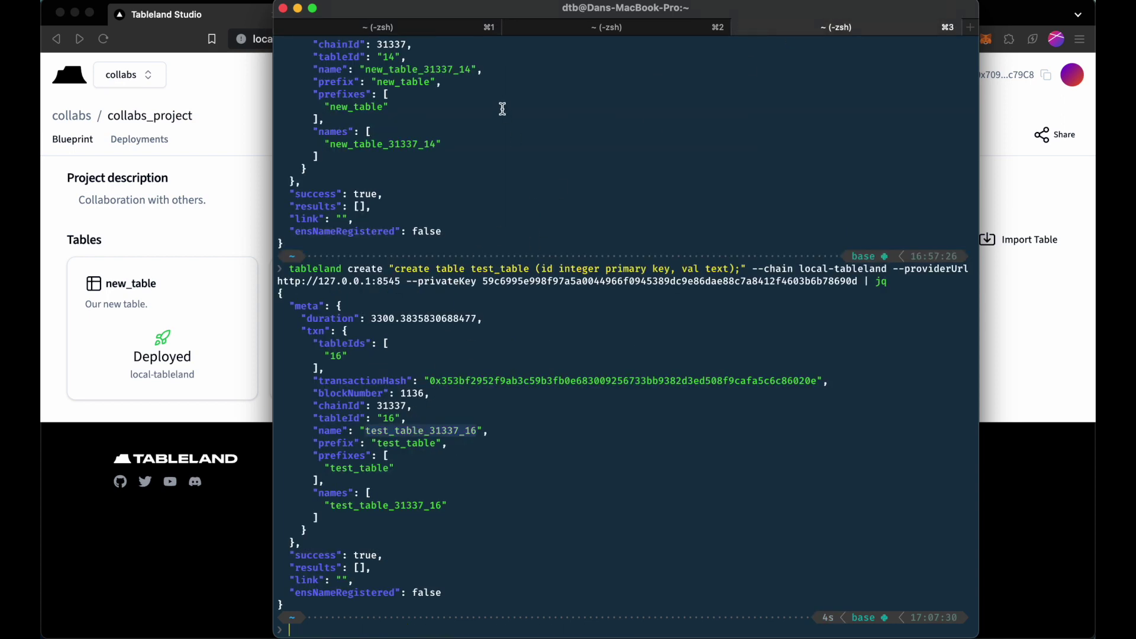
left_click(438, 29)
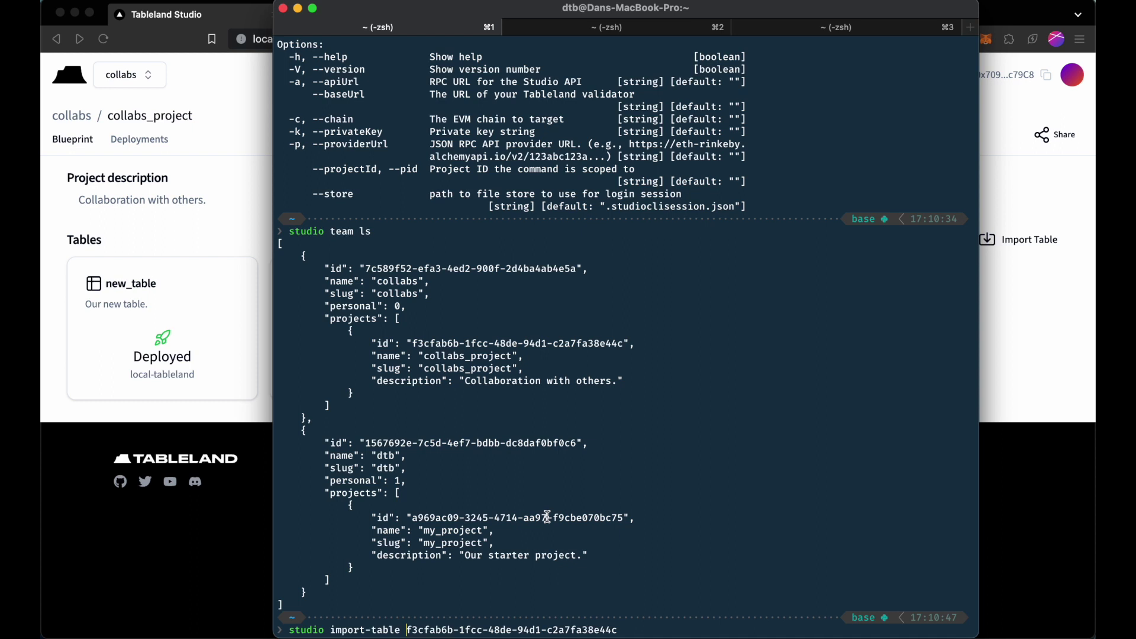
key("super+v")
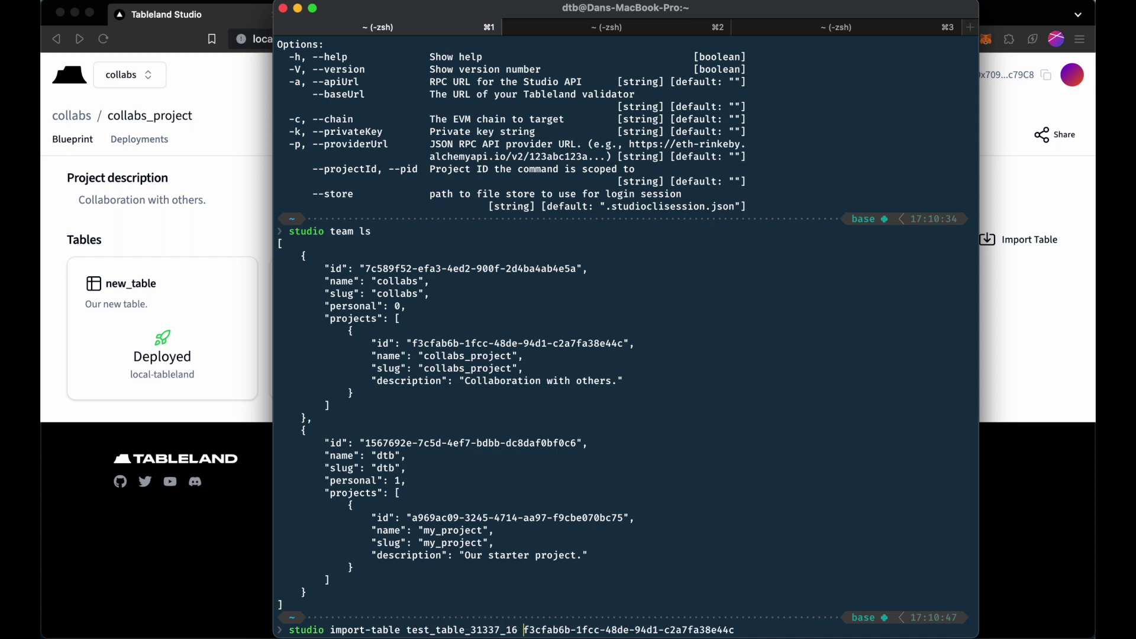
key("ctrl+e")
type("\"A test table.\"")
key("Return")
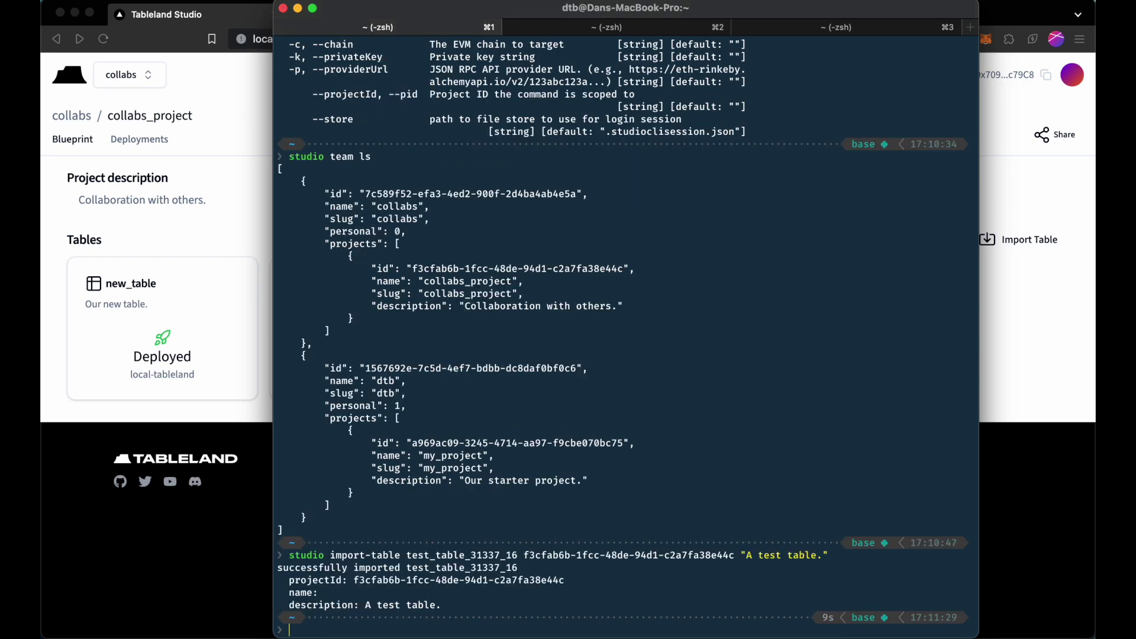
Reload the Studio project page to see the imported test_table, then return to the terminal.
key("super+Tab")
key("super+r")
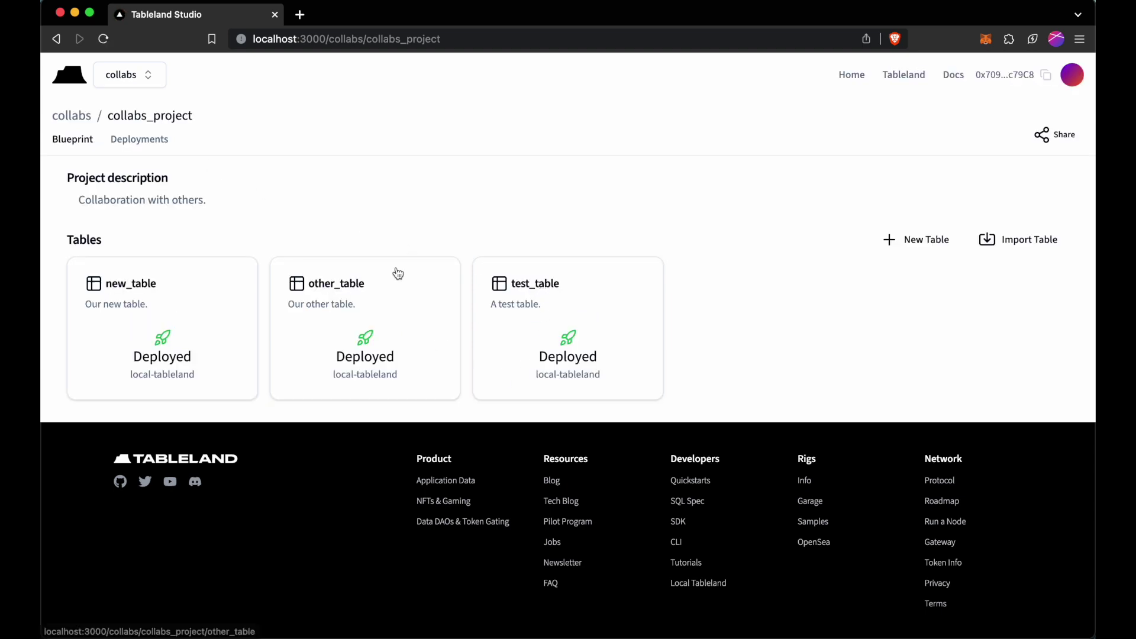
key("super+Tab")
type("studio -")
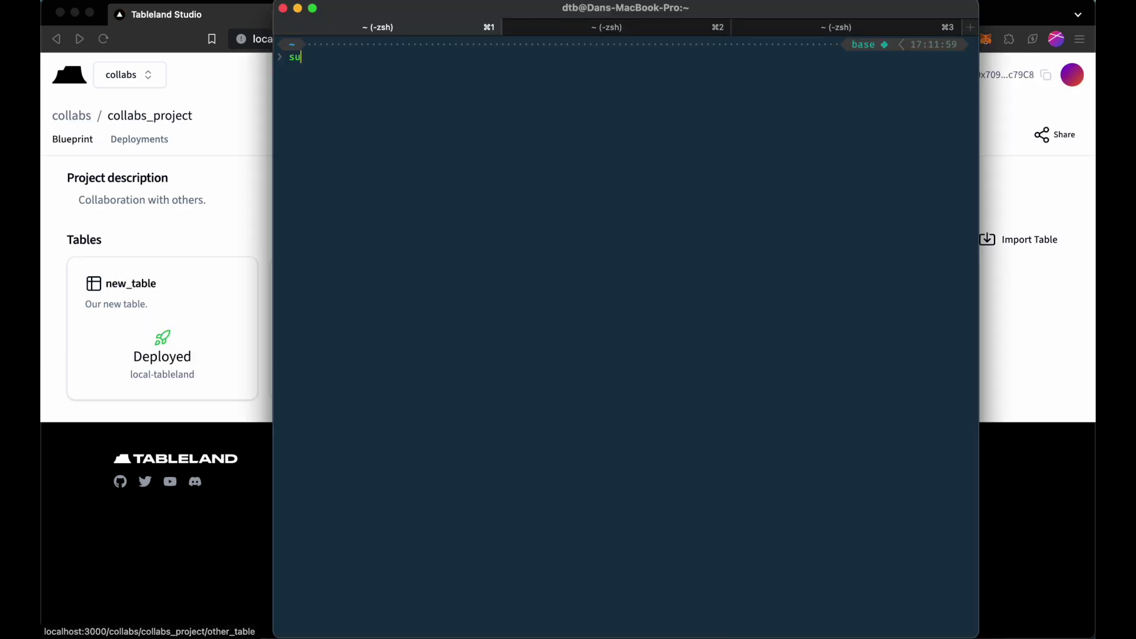
type("-help")
Remove the team context with studio unuse team and log out with studio logout.
key("Return")
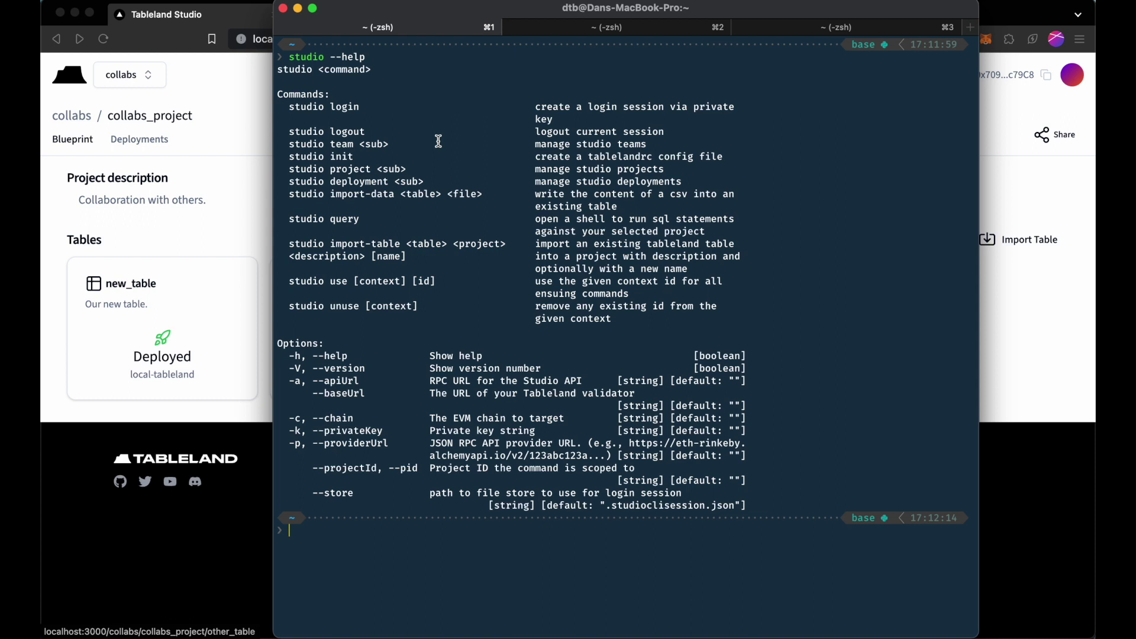
type("studio unuse team")
key("Return")
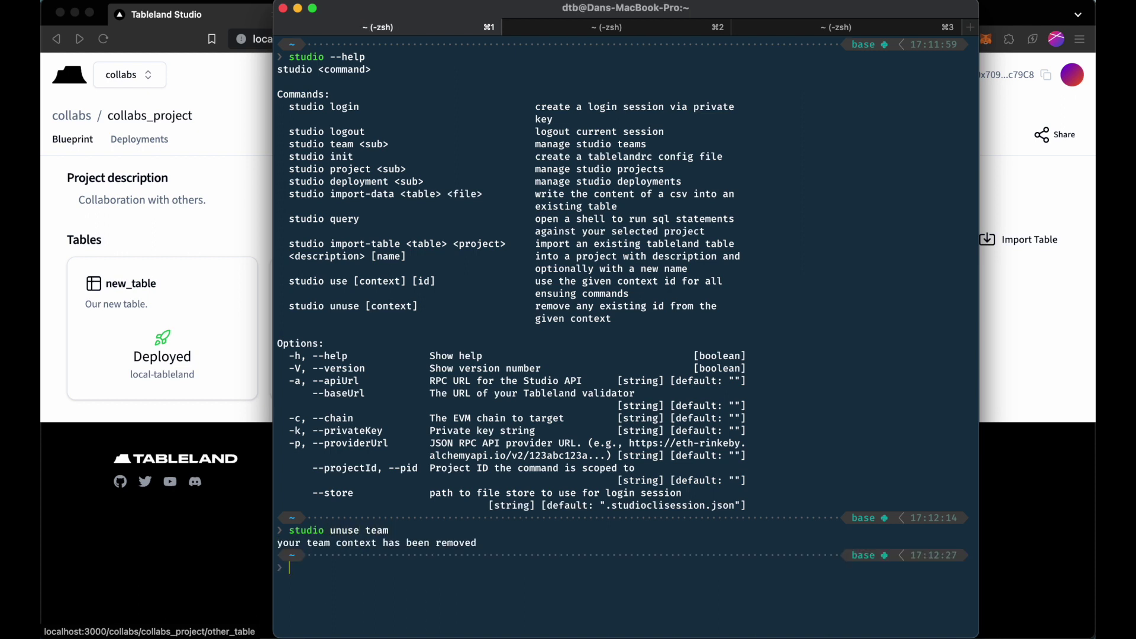
type("logout")
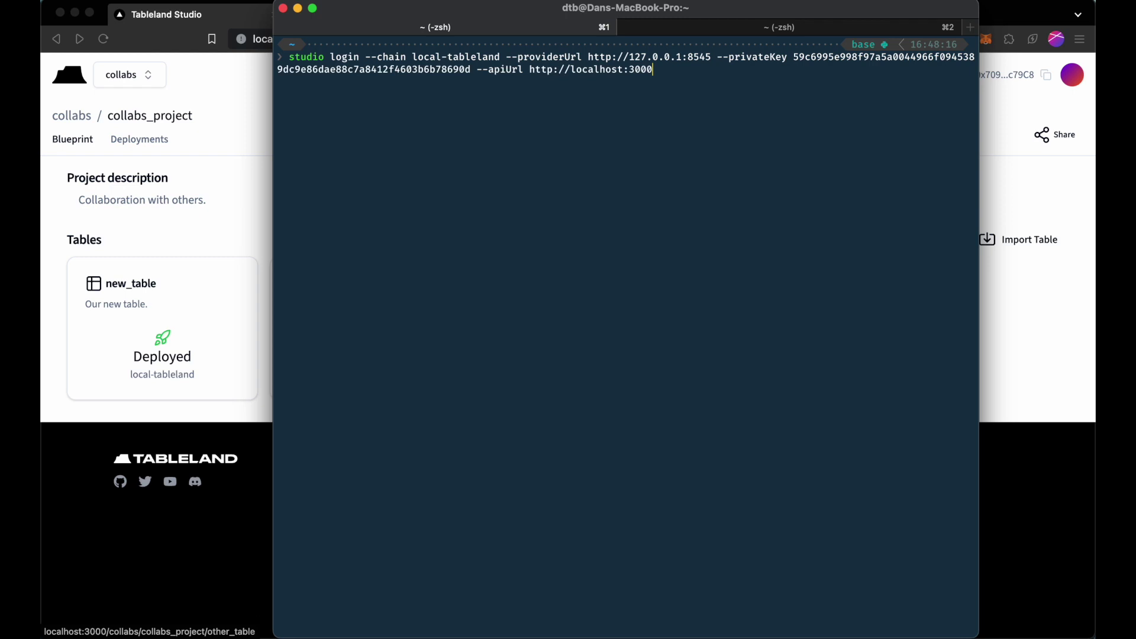
key("ctrl+u")
type("studio logout")
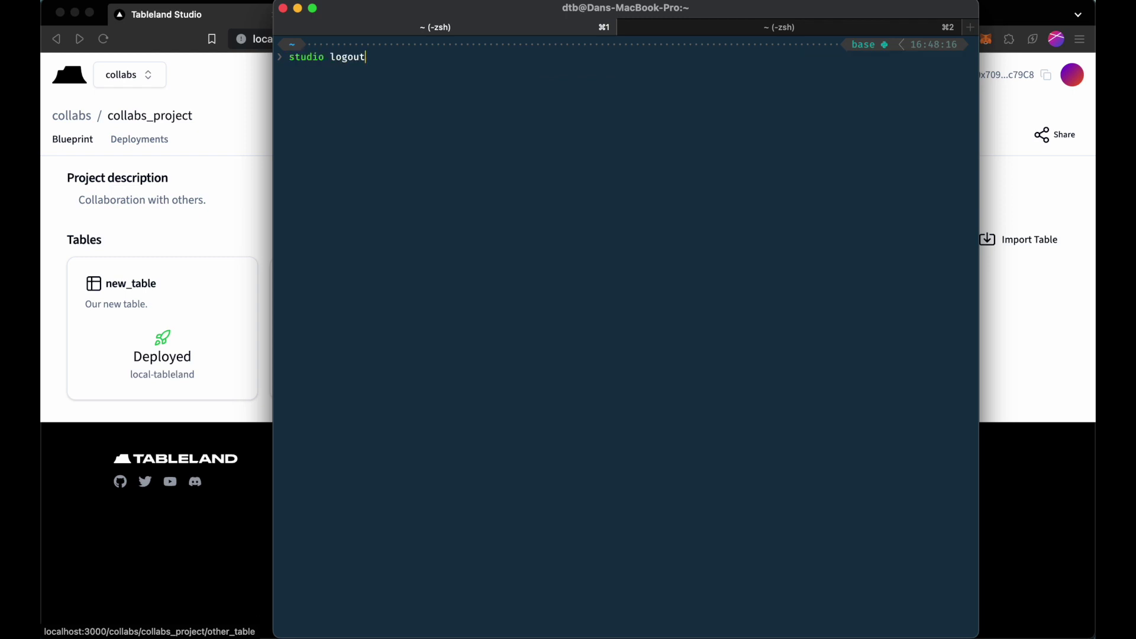
key("Return")
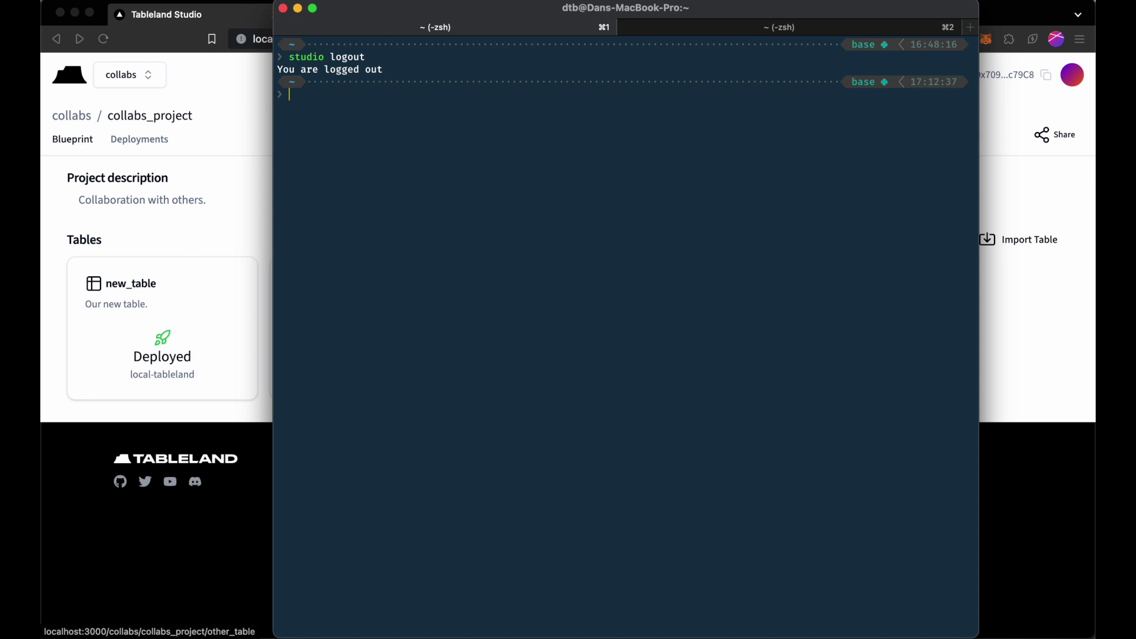
Display .studioclisession.json, which now holds only an empty {} object.
type("cat .s")
key("Tab")
key("Return")
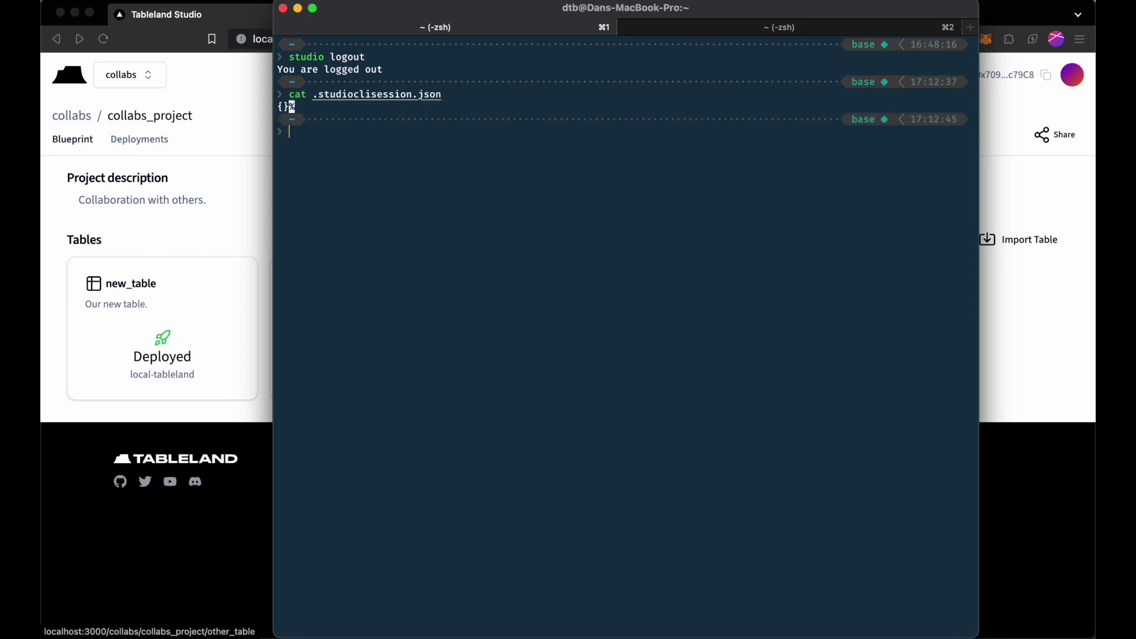
On the collabs_project page, open and close the team selector and the Share dialog.
left_click(249, 177)
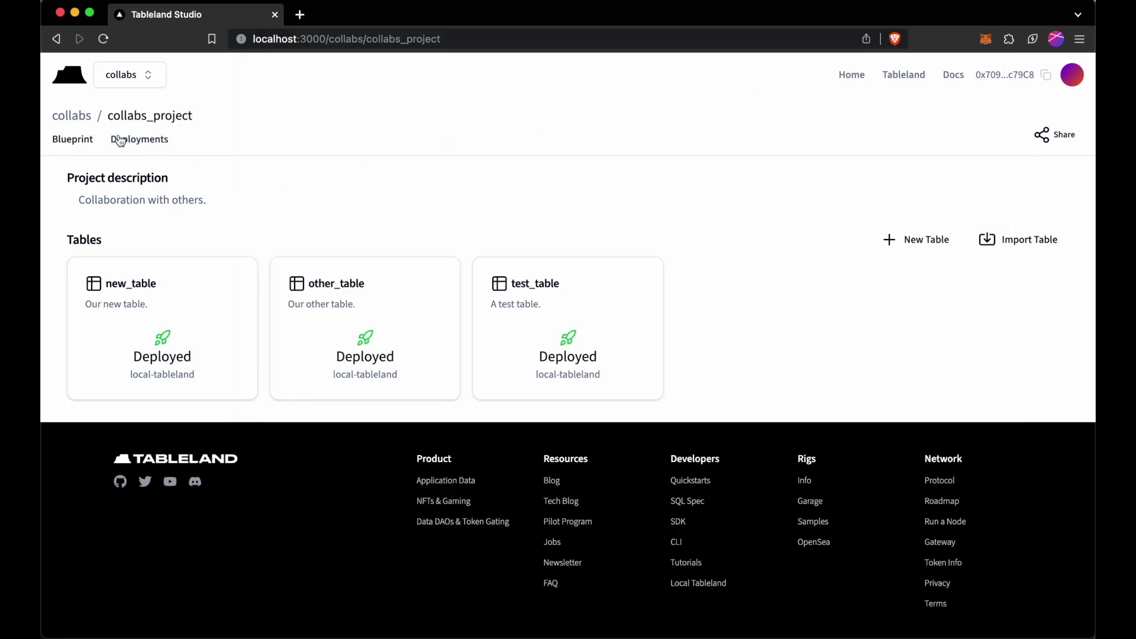
left_click(141, 78)
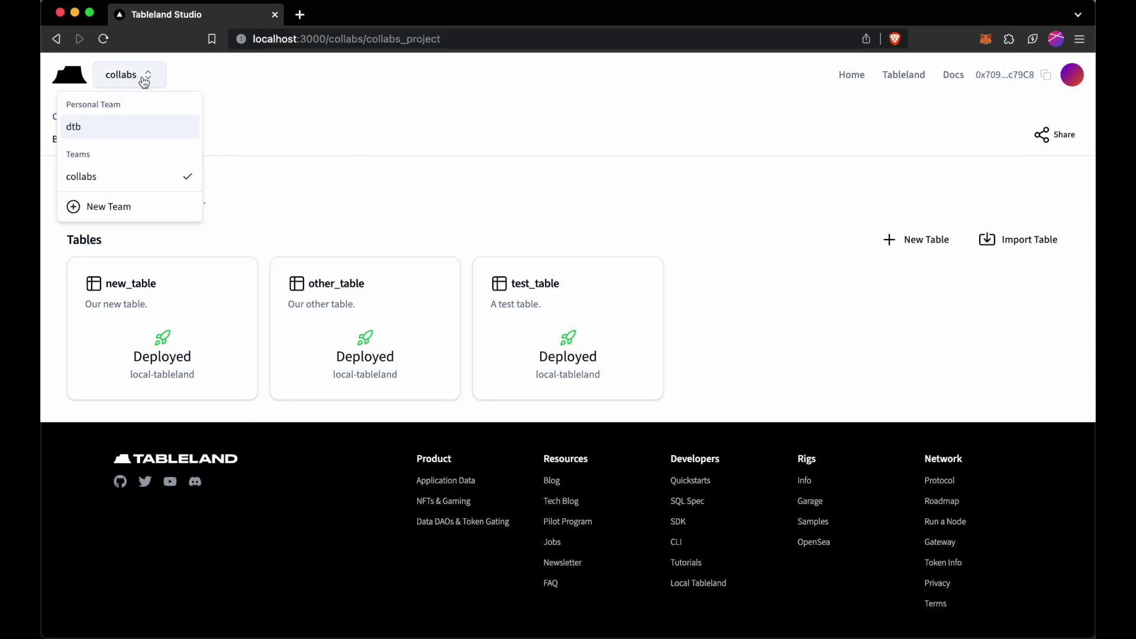
left_click(303, 105)
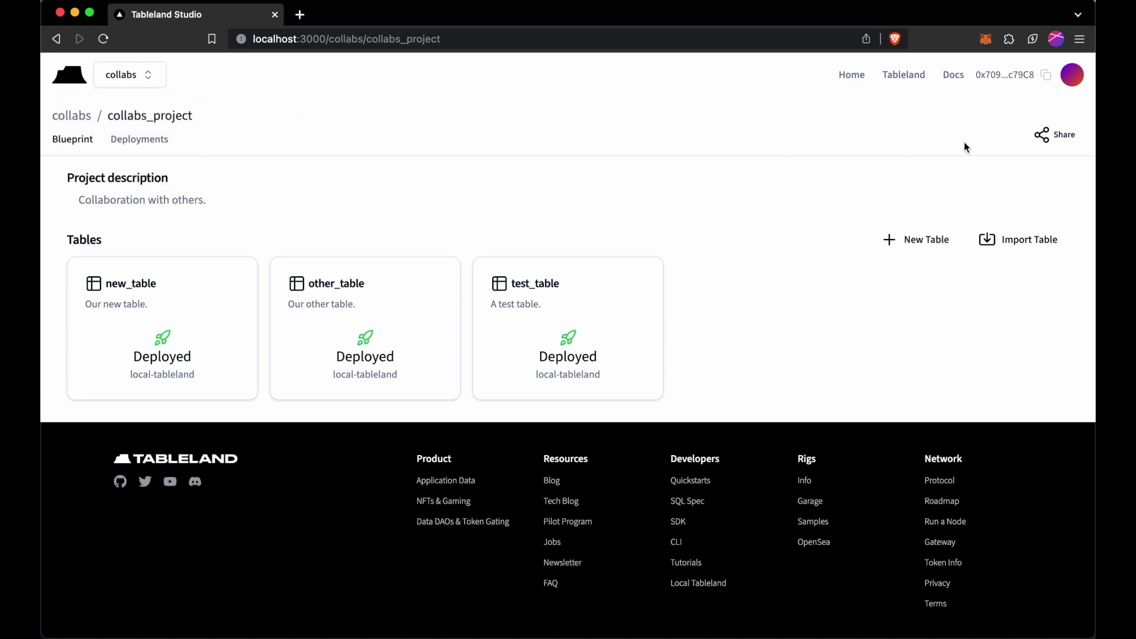
left_click(1053, 139)
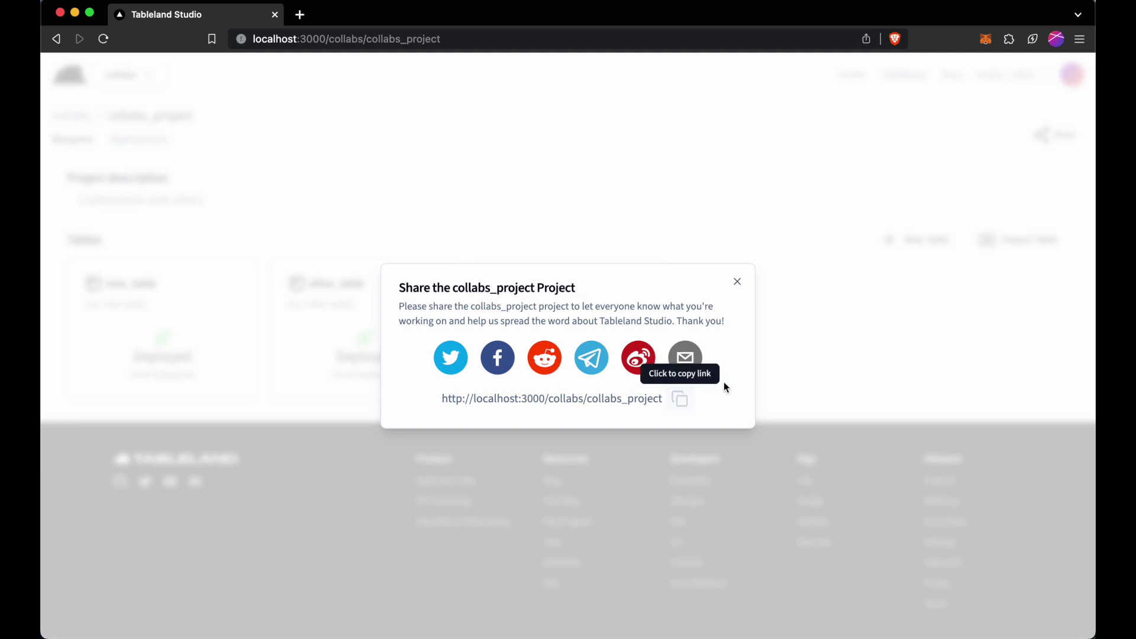
left_click(808, 353)
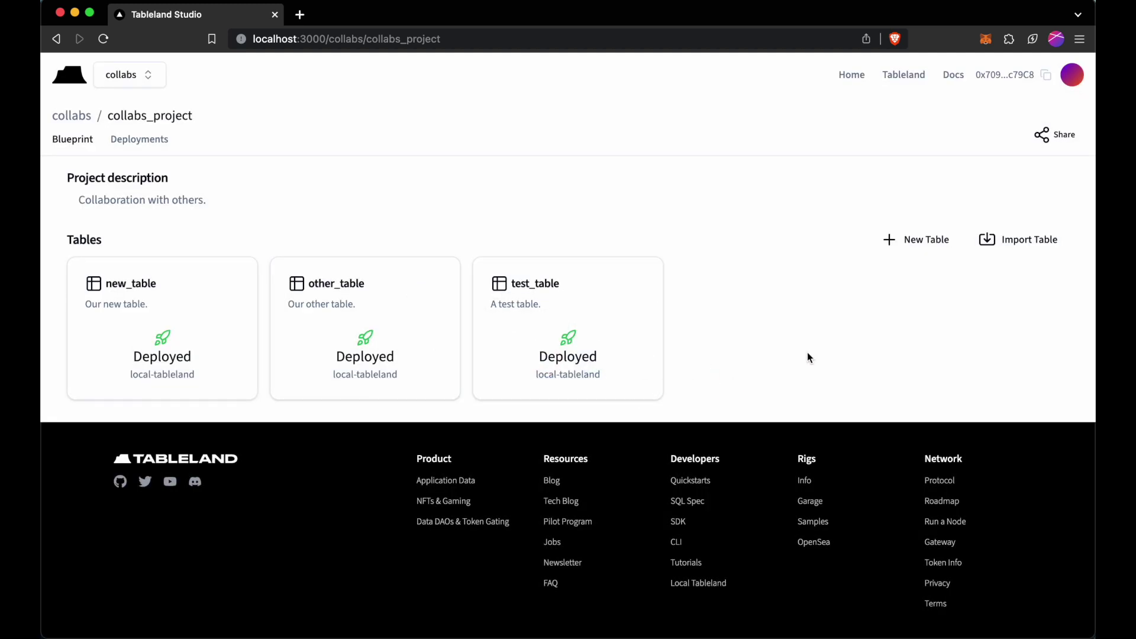